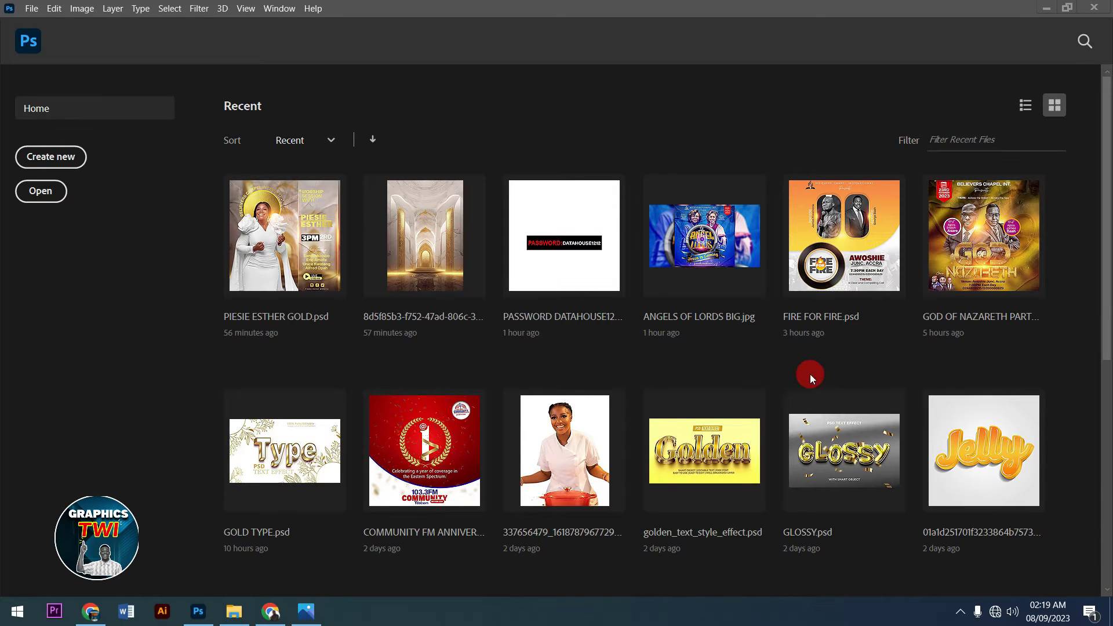
# - Show the white gold.jpg preview in Windows Photos
pyautogui.click(306, 611)
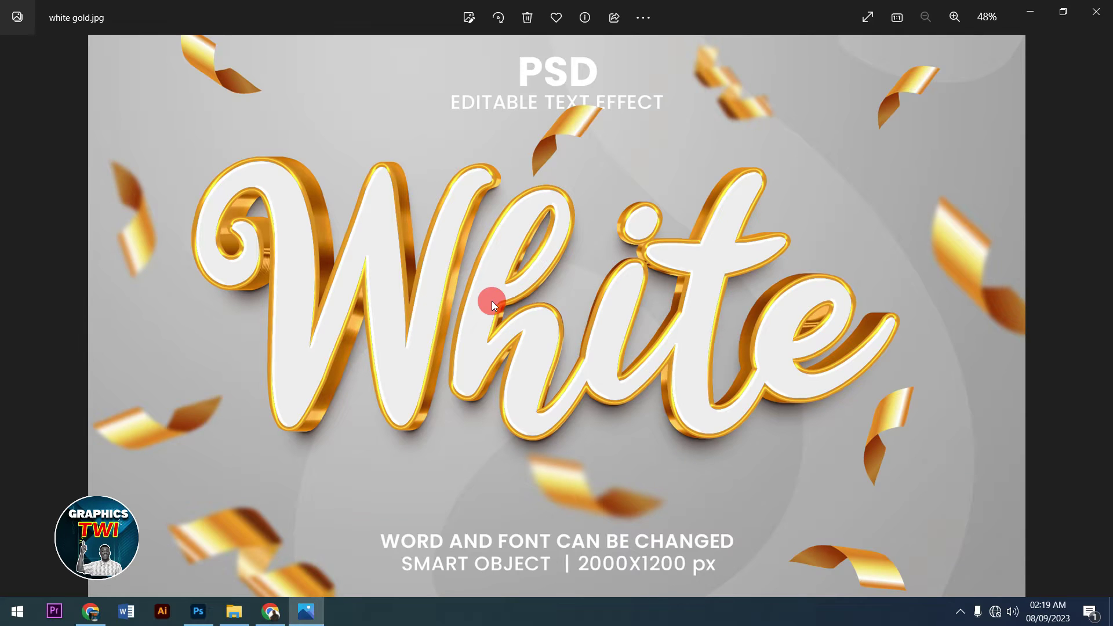
# - Page through the King 3D and golden text previews, return to King, then minimize Photos
pyautogui.press('Right')
pyautogui.press('Right')
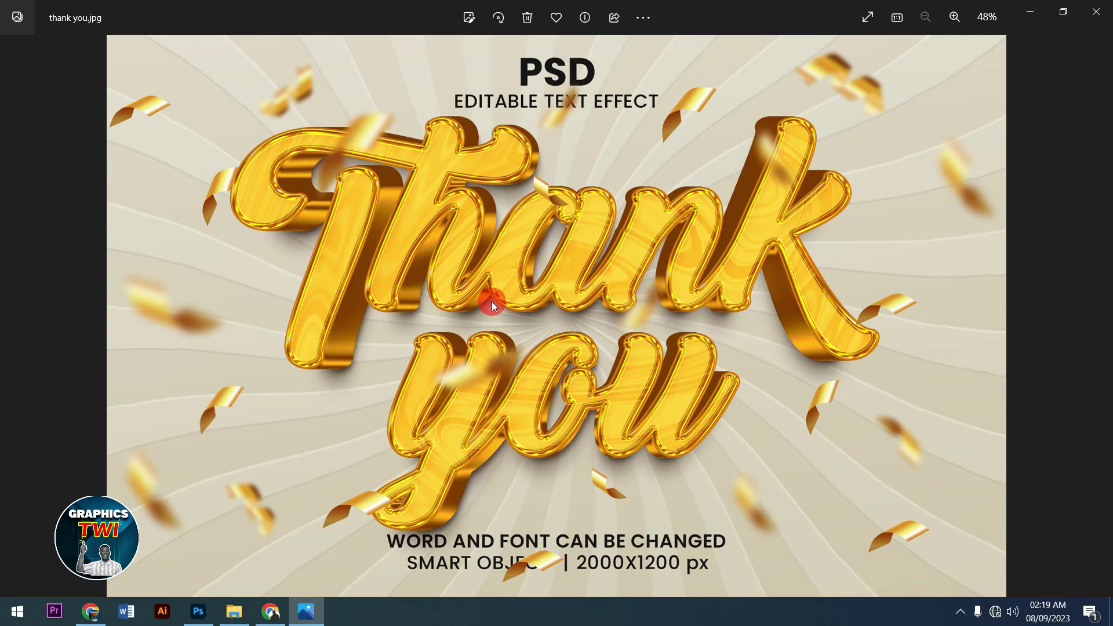
pyautogui.press('Right')
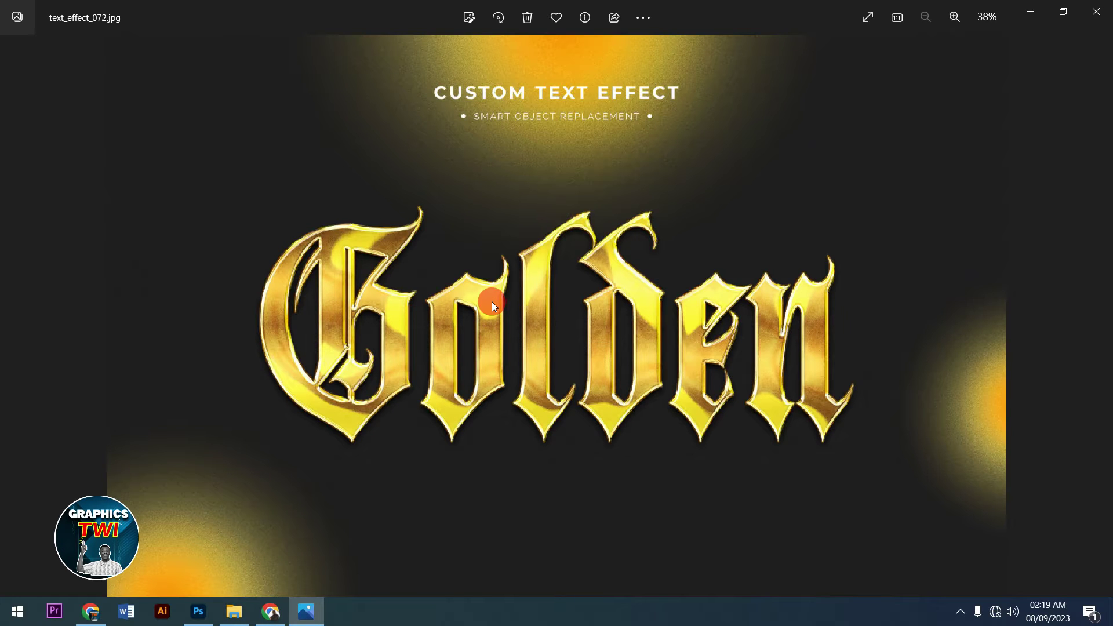
pyautogui.press('Right')
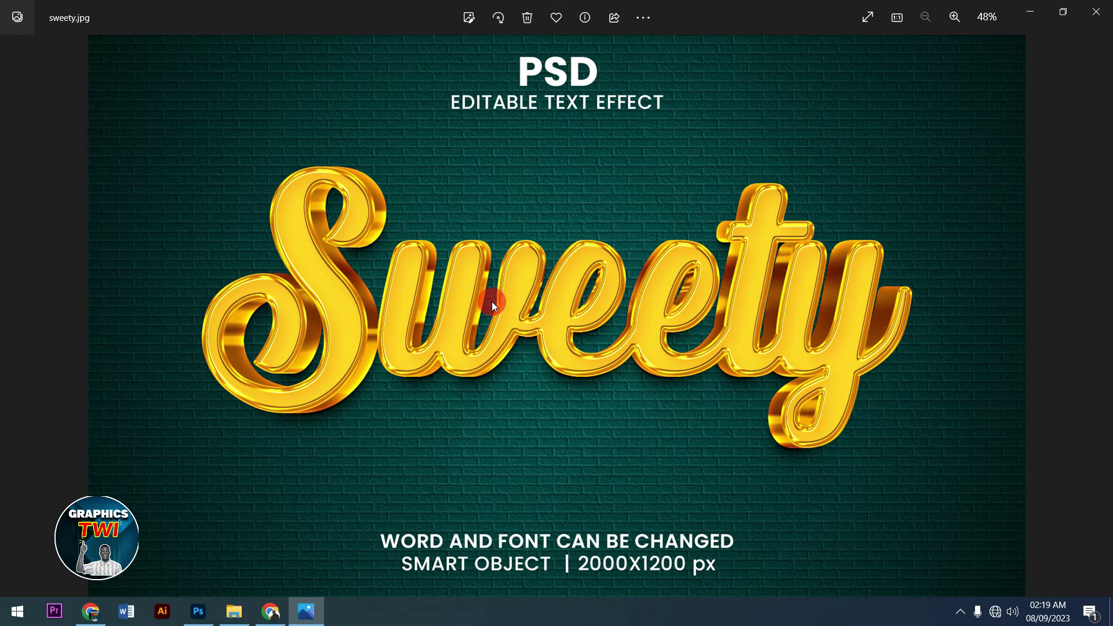
pyautogui.press('Right')
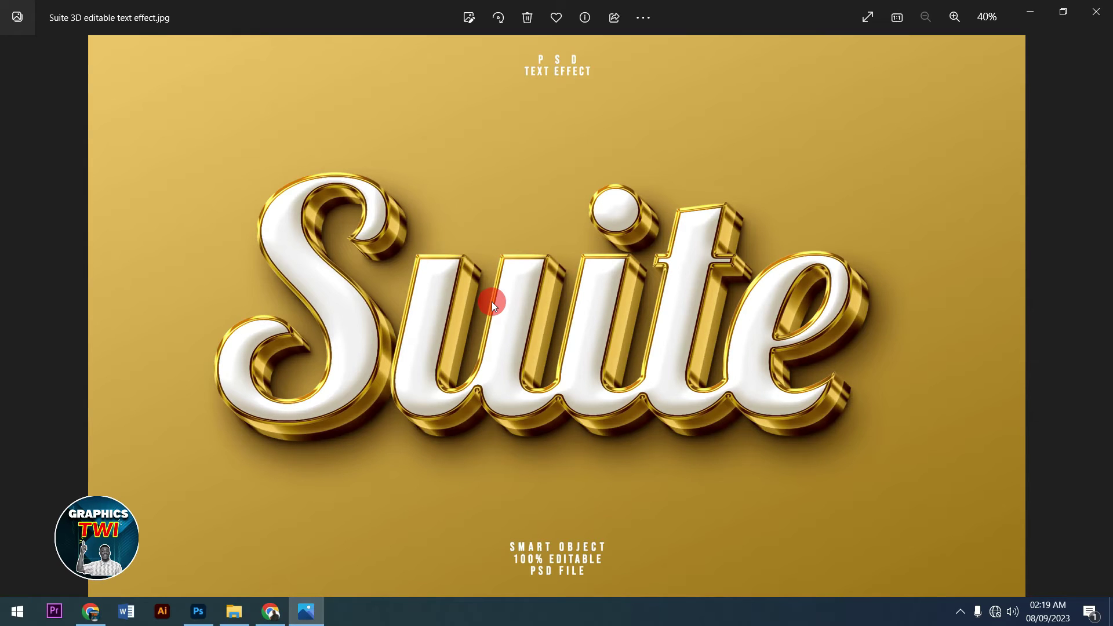
pyautogui.press('Right')
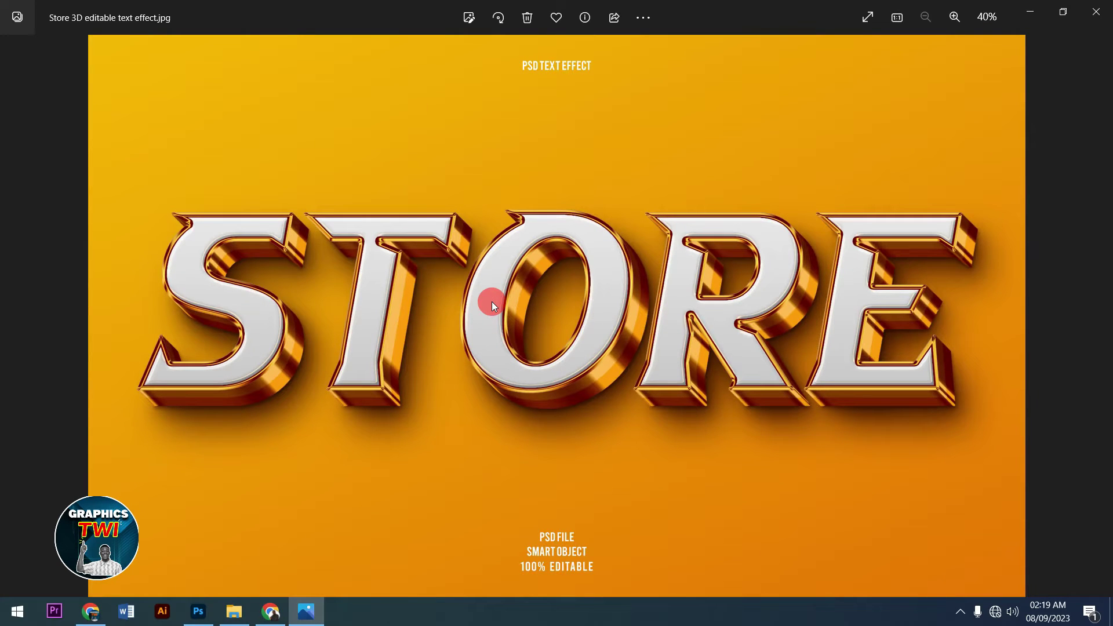
pyautogui.press('Right')
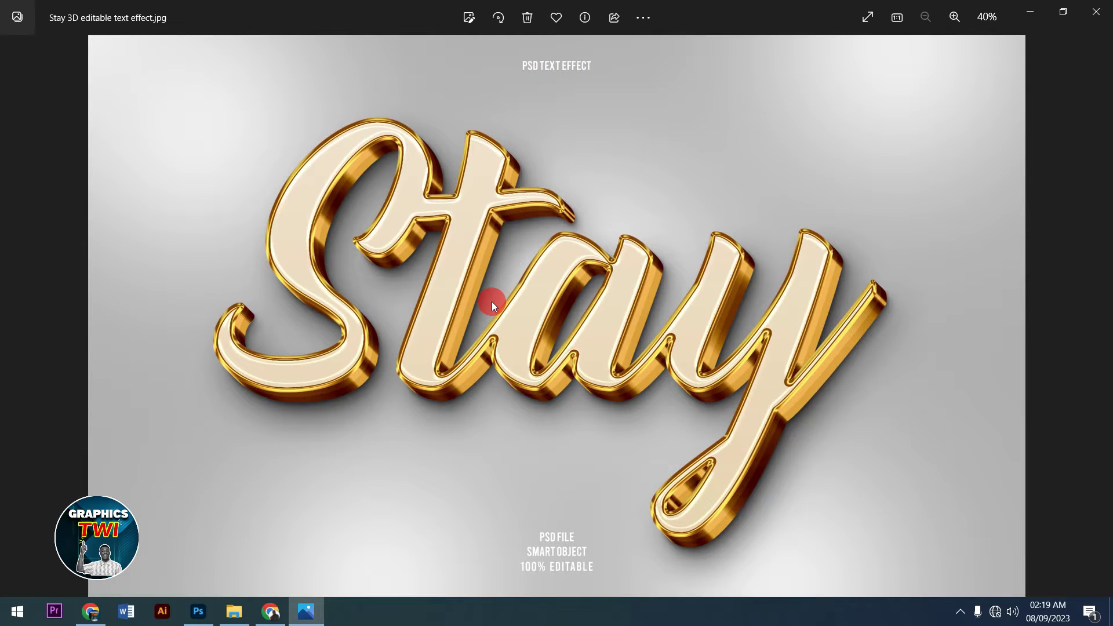
pyautogui.press('Right')
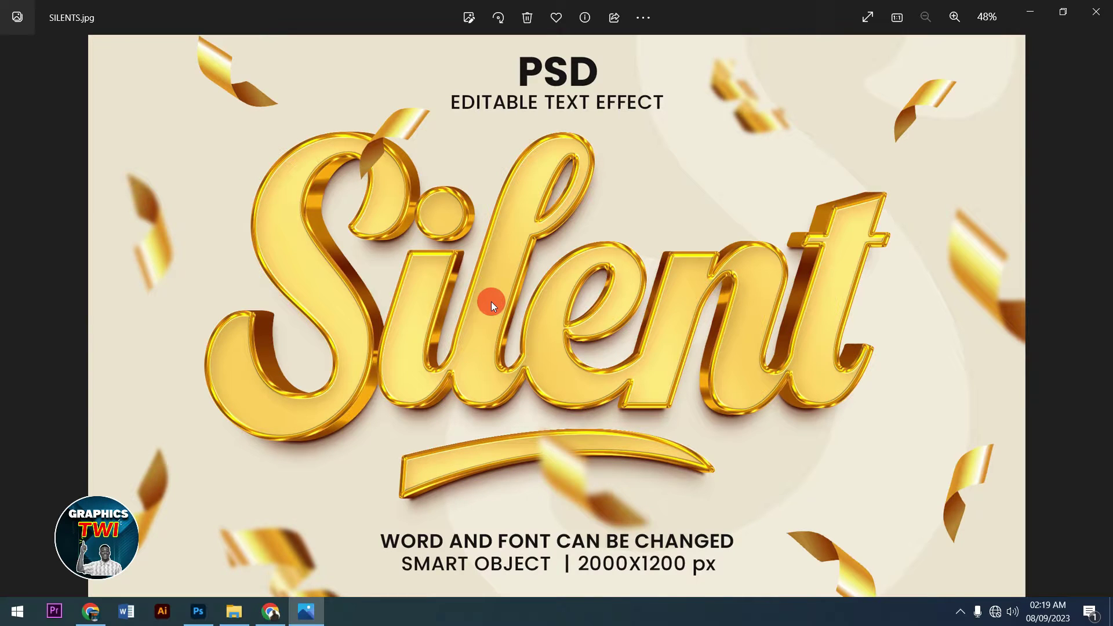
pyautogui.press('Right')
pyautogui.press('Right')
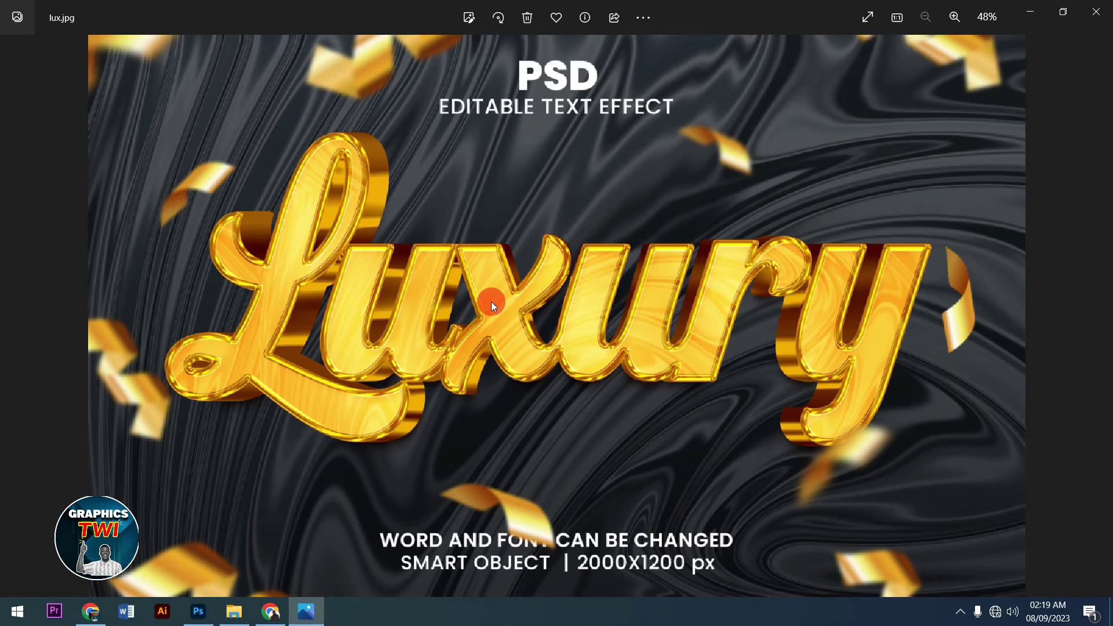
pyautogui.press('Right')
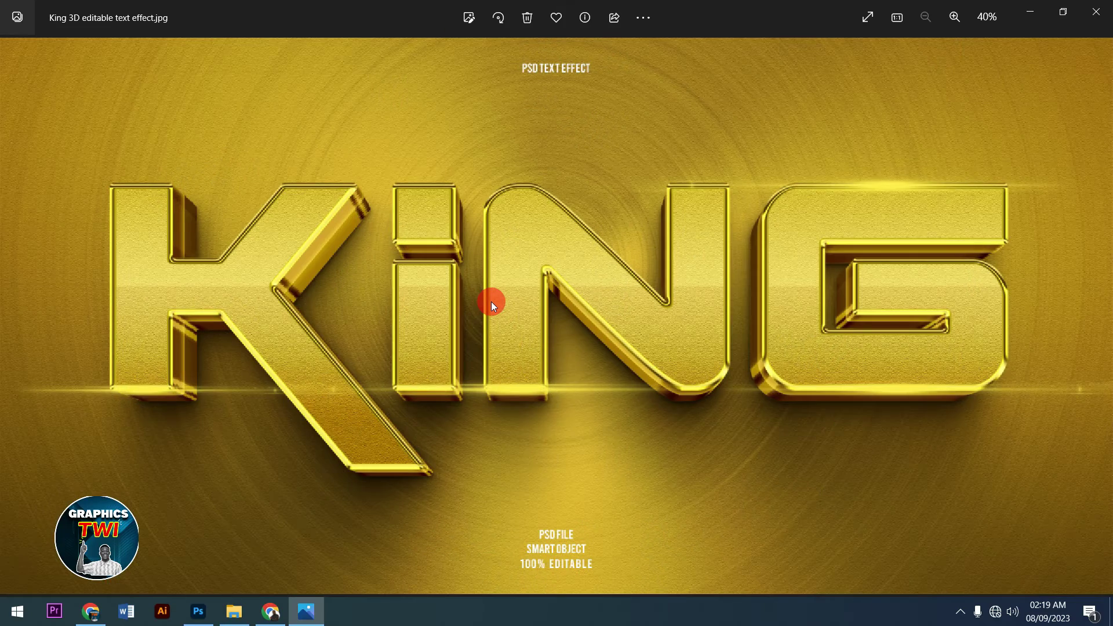
pyautogui.press('Right')
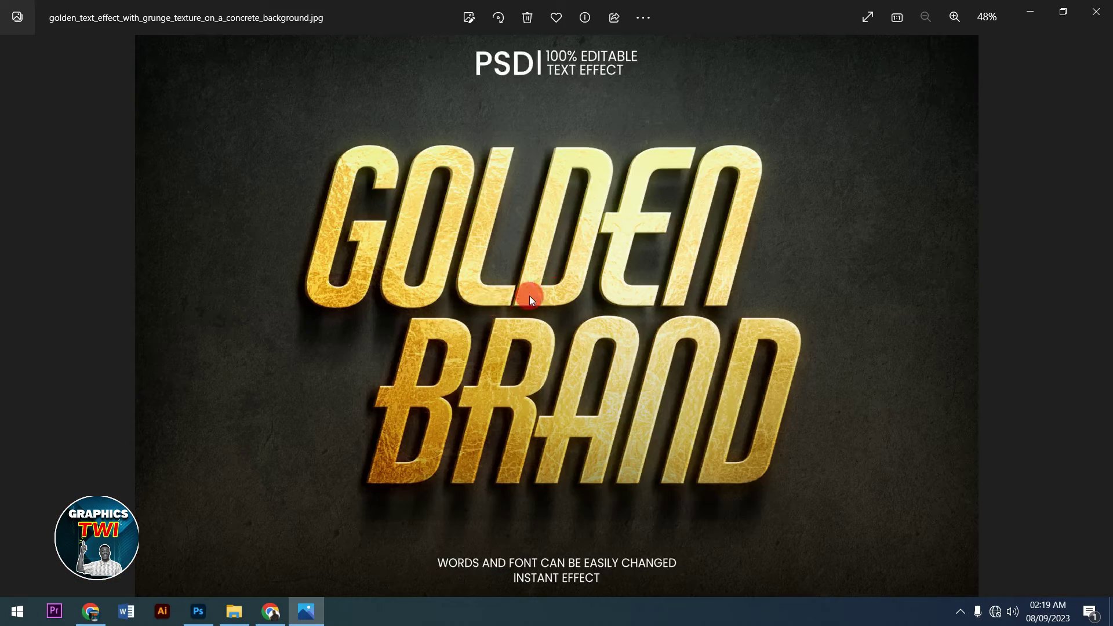
pyautogui.press('Left')
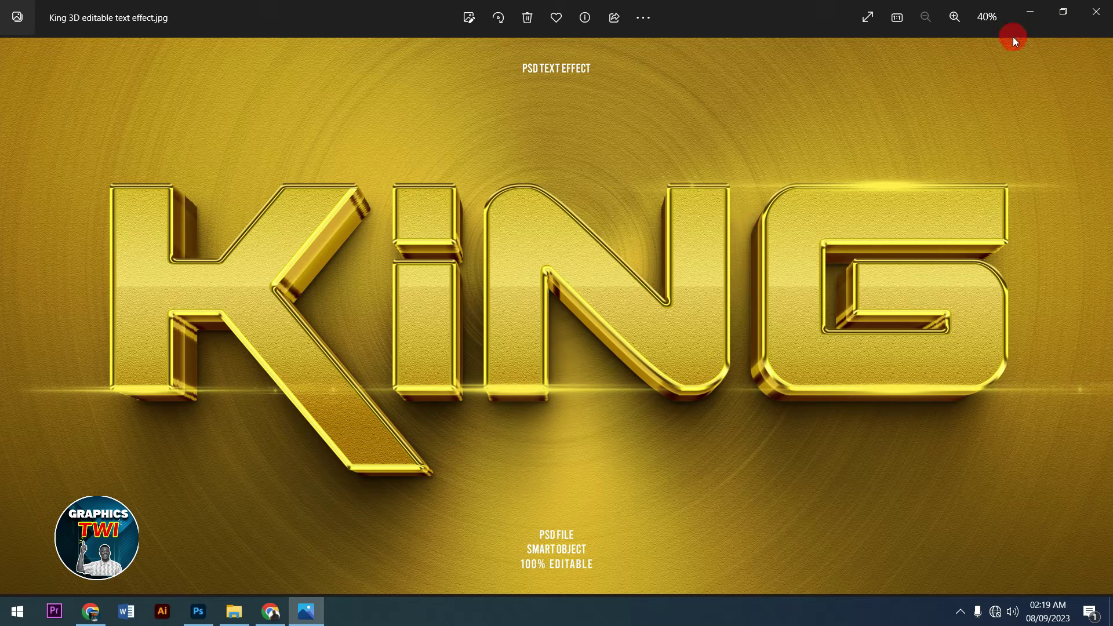
pyautogui.click(1031, 14)
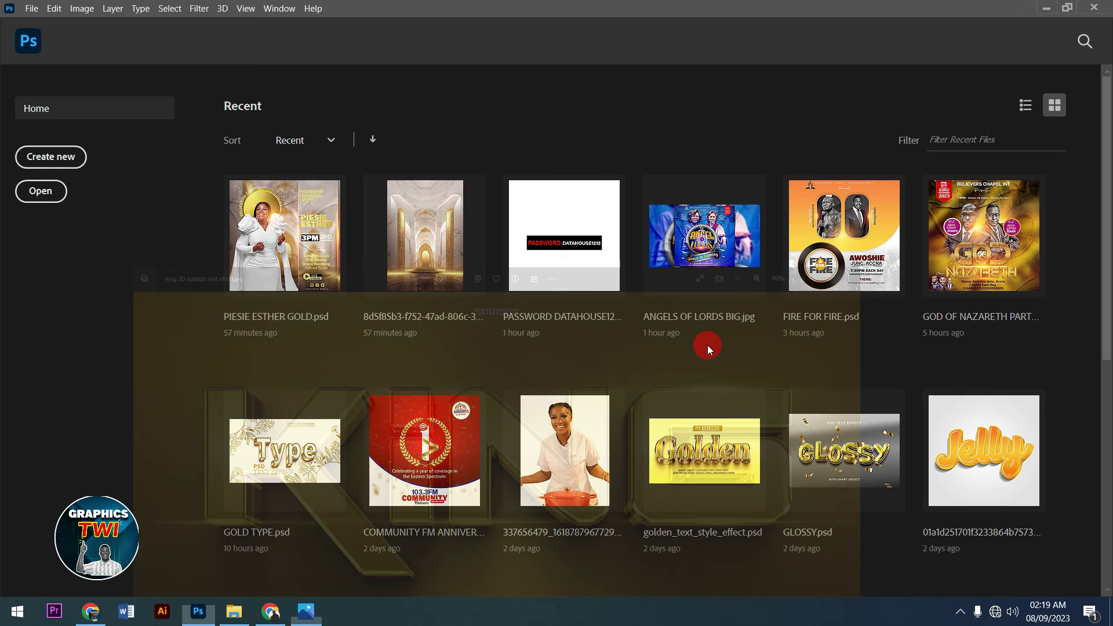
# - Extract GOLDEN FONT.rar onto the desktop with Extract Here, entering the archive password
pyautogui.click(1045, 9)
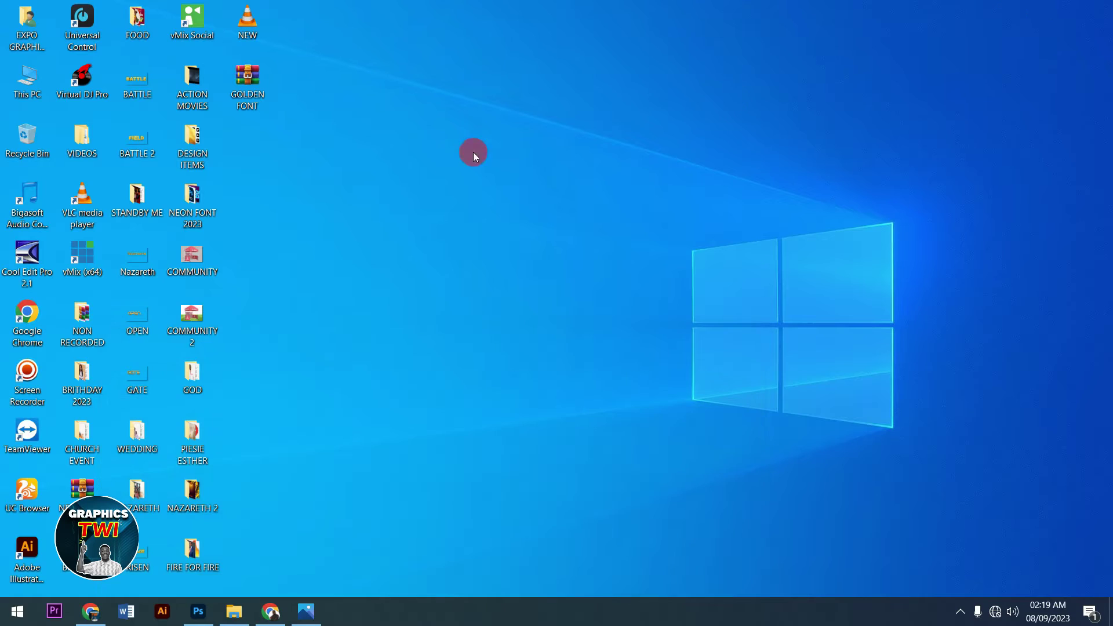
pyautogui.click(254, 91)
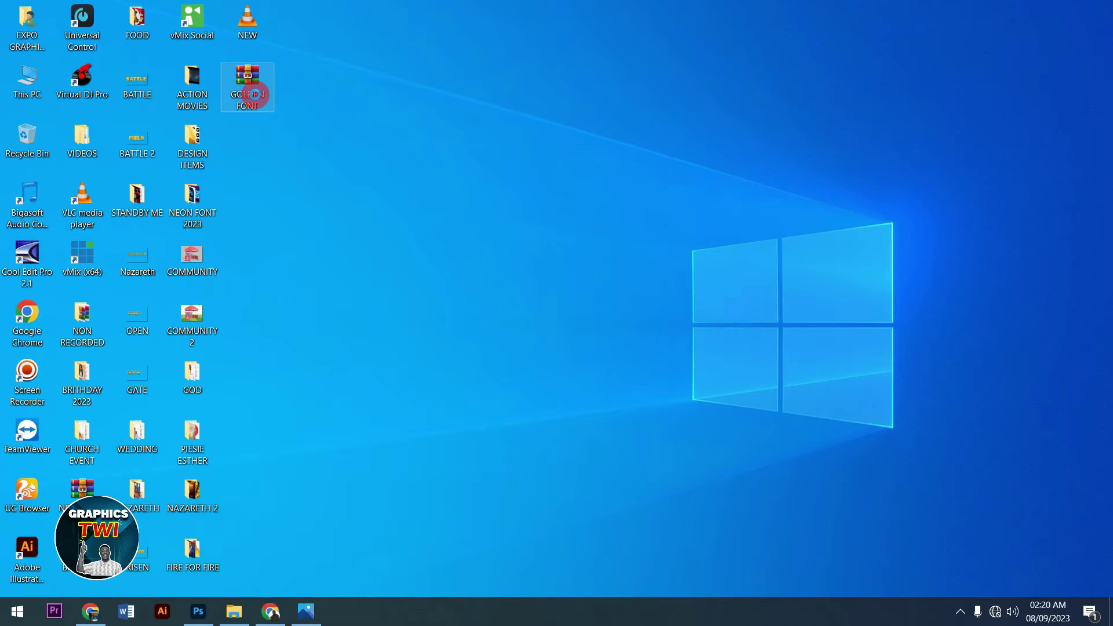
pyautogui.rightClick(256, 95)
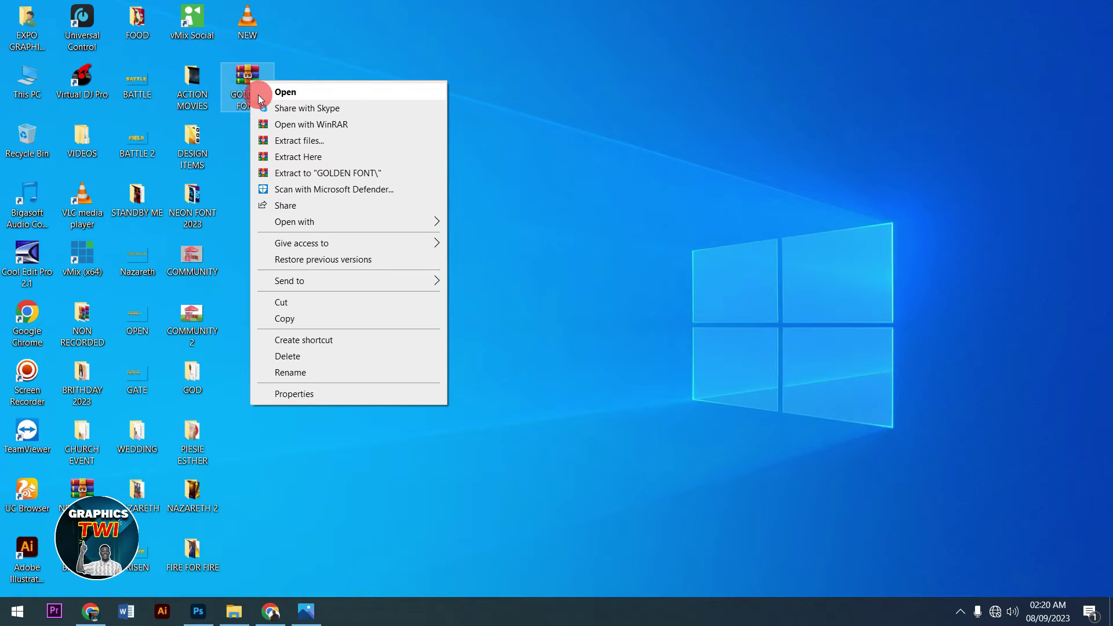
pyautogui.click(335, 158)
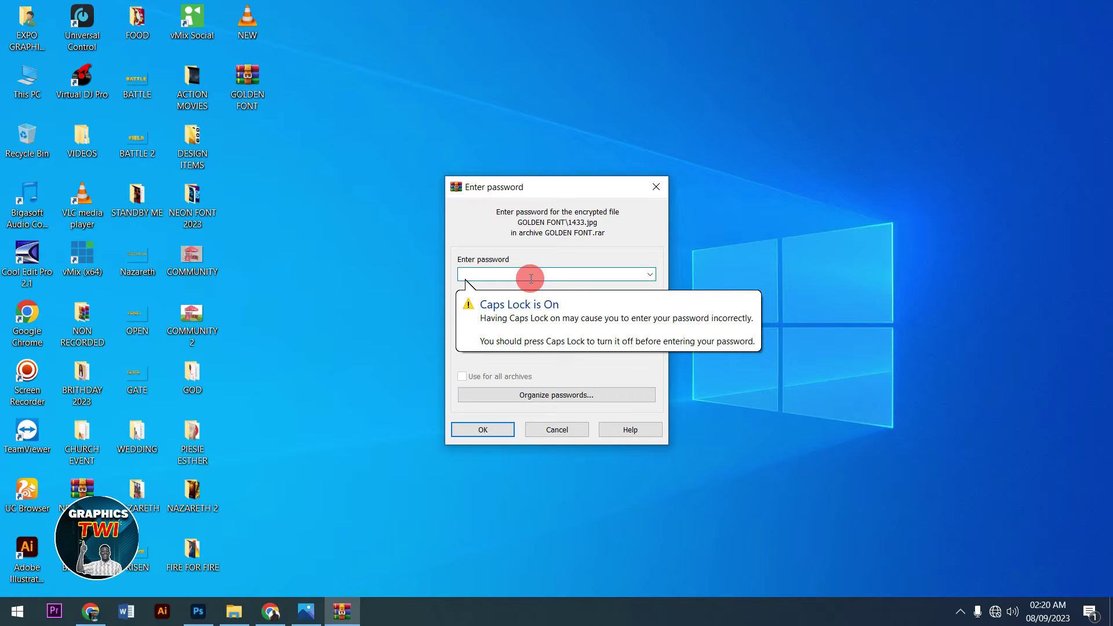
pyautogui.write('123456789012')
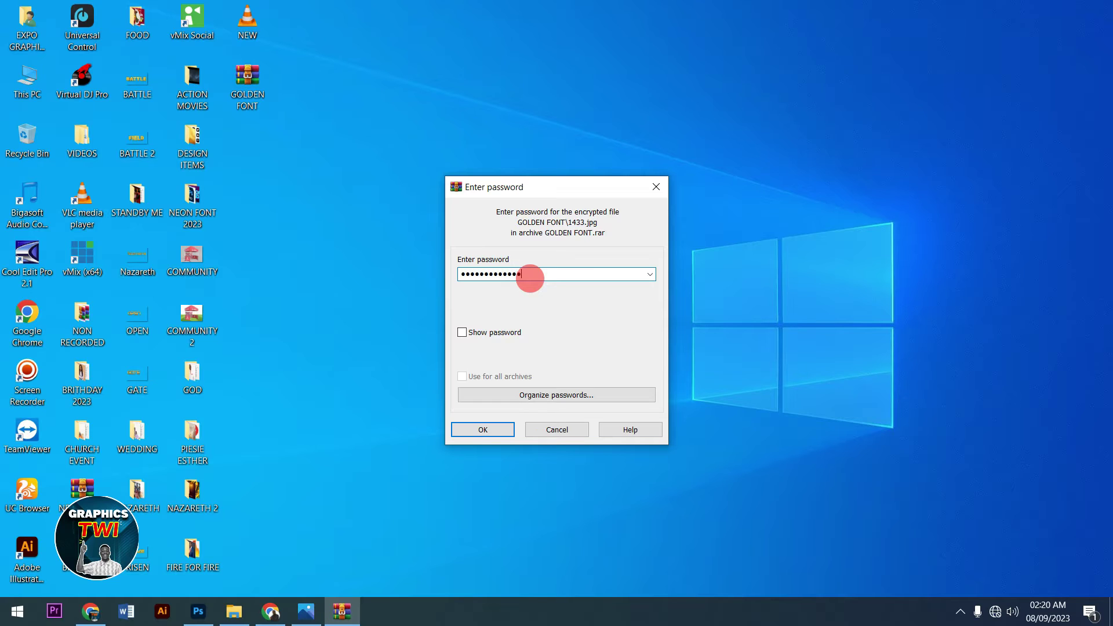
pyautogui.write('3')
pyautogui.click(515, 431)
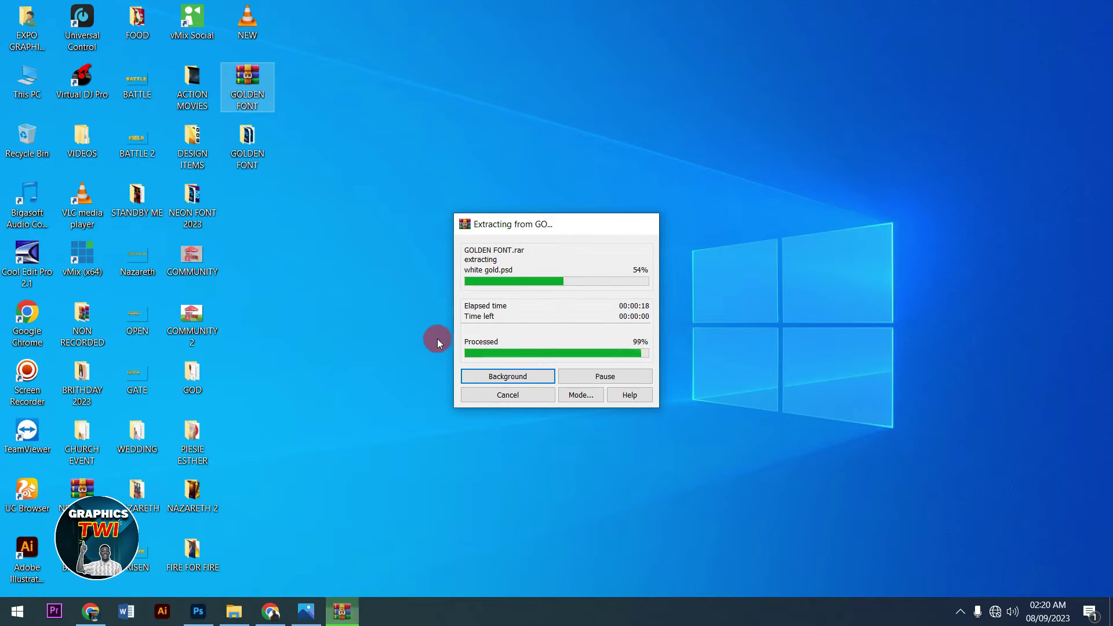
# - Open 1433.psd from the GOLDEN FONT folder in Photoshop and open its GOLDEN smart object
pyautogui.doubleClick(245, 140)
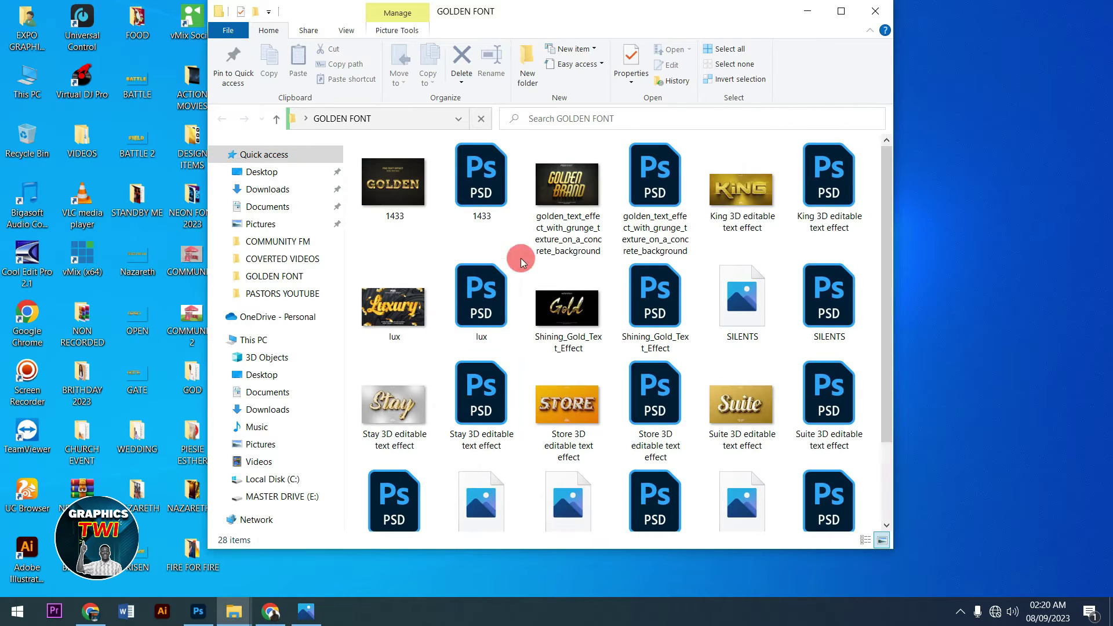
pyautogui.click(841, 13)
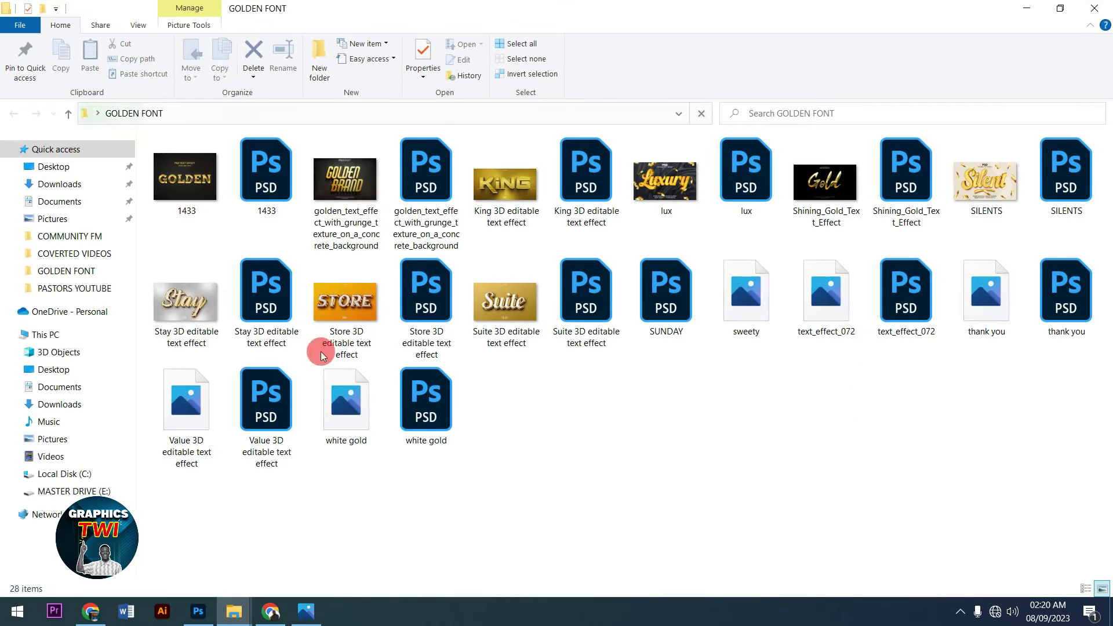
pyautogui.click(265, 180)
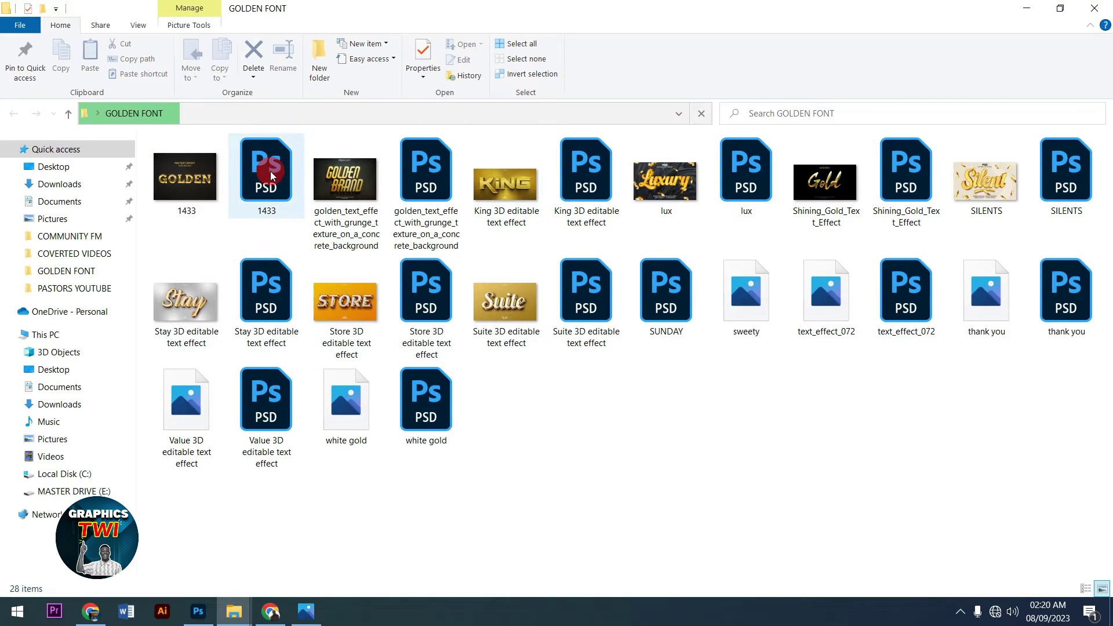
pyautogui.moveTo(230, 380); pyautogui.dragTo(482, 353)
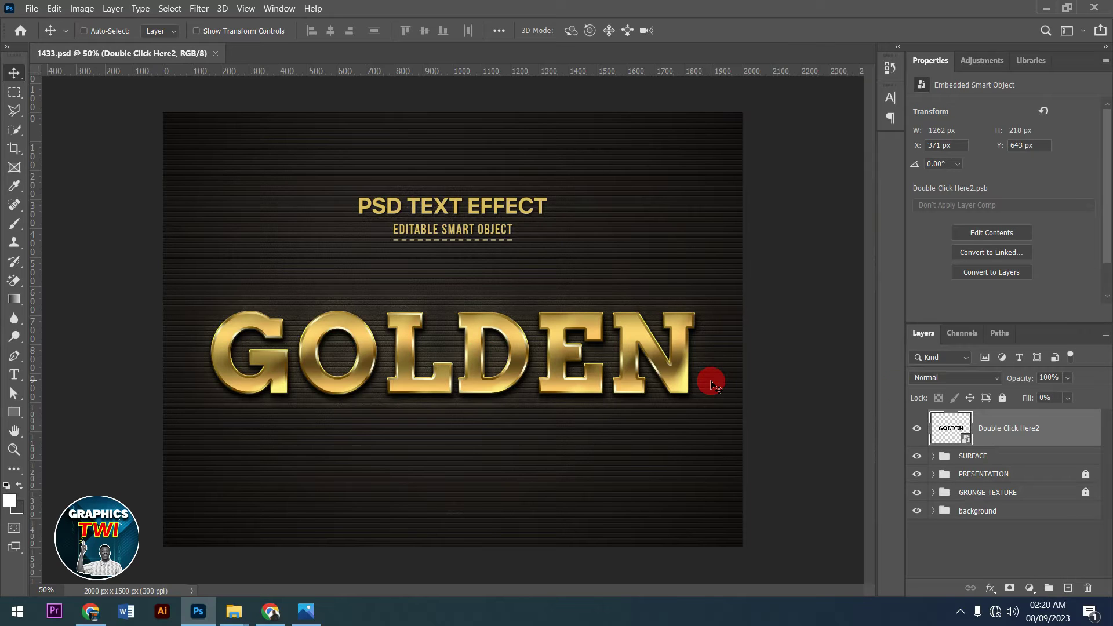
pyautogui.doubleClick(944, 428)
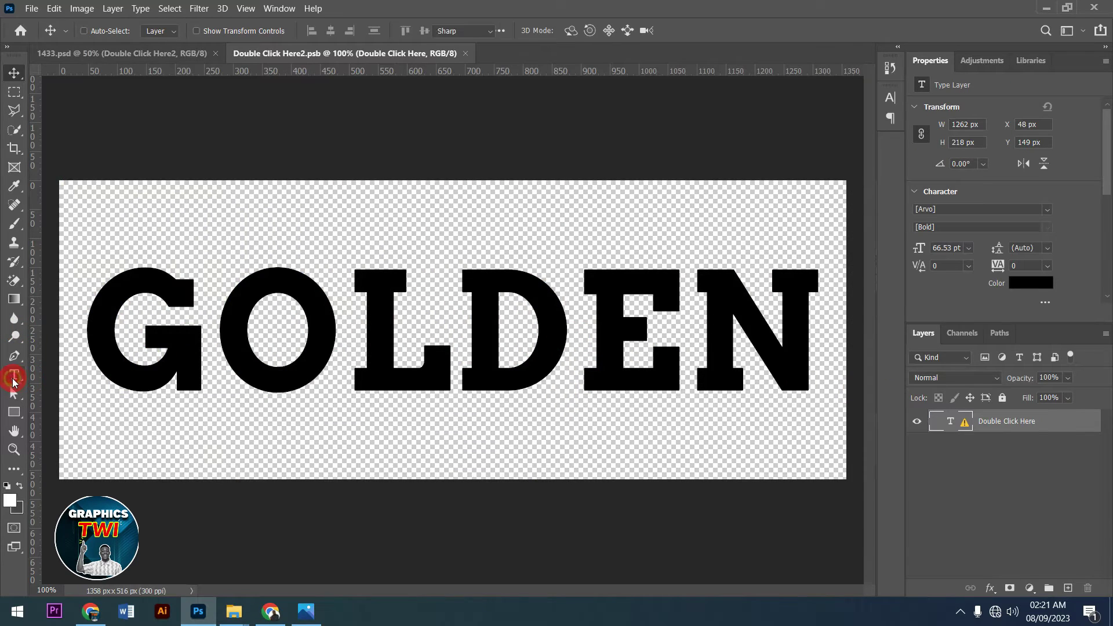
# - Select the GOLDEN text and replace the missing Arvo Bold font with the default
pyautogui.click(14, 379)
pyautogui.moveTo(89, 323); pyautogui.dragTo(869, 317)
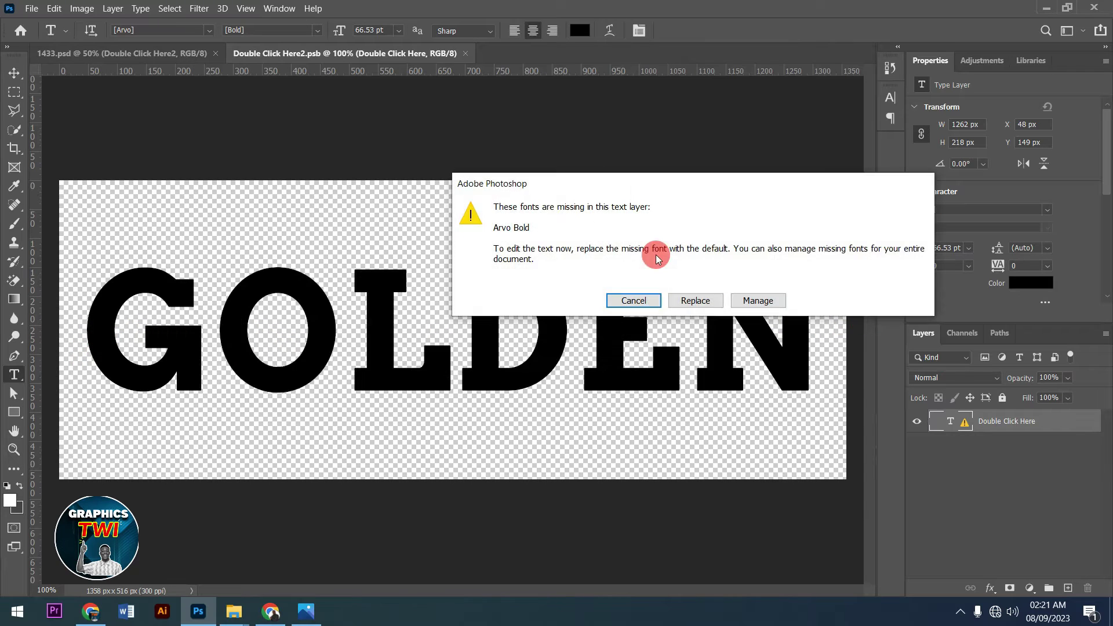
pyautogui.click(691, 302)
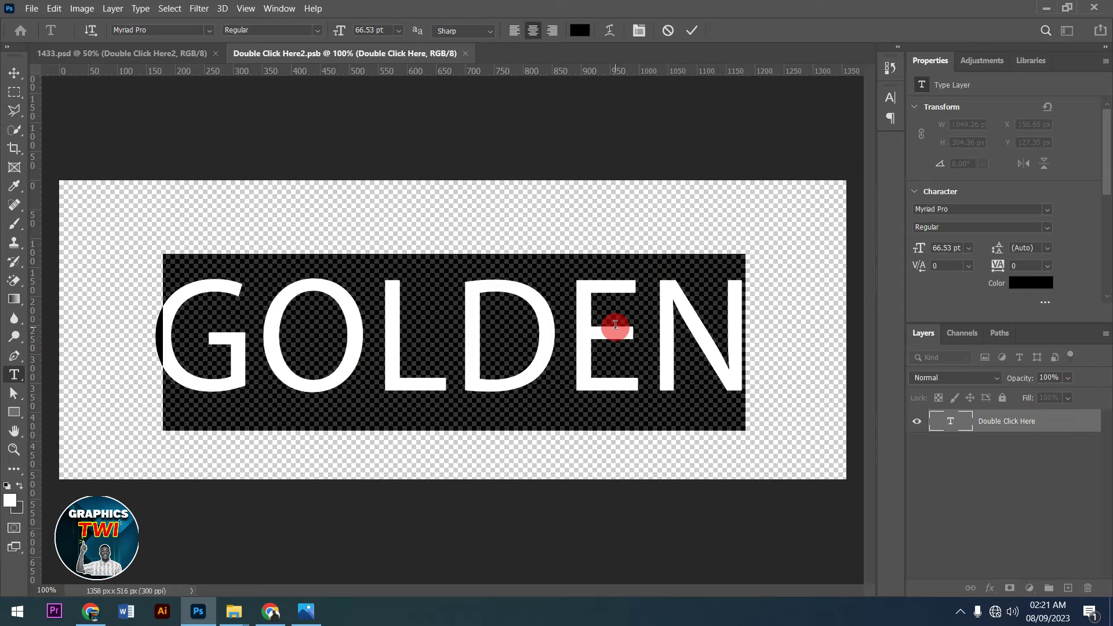
# - Change the text to JESUS in Alameda Script PERSONAL USE at 54 pt and commit it
pyautogui.write('JE')
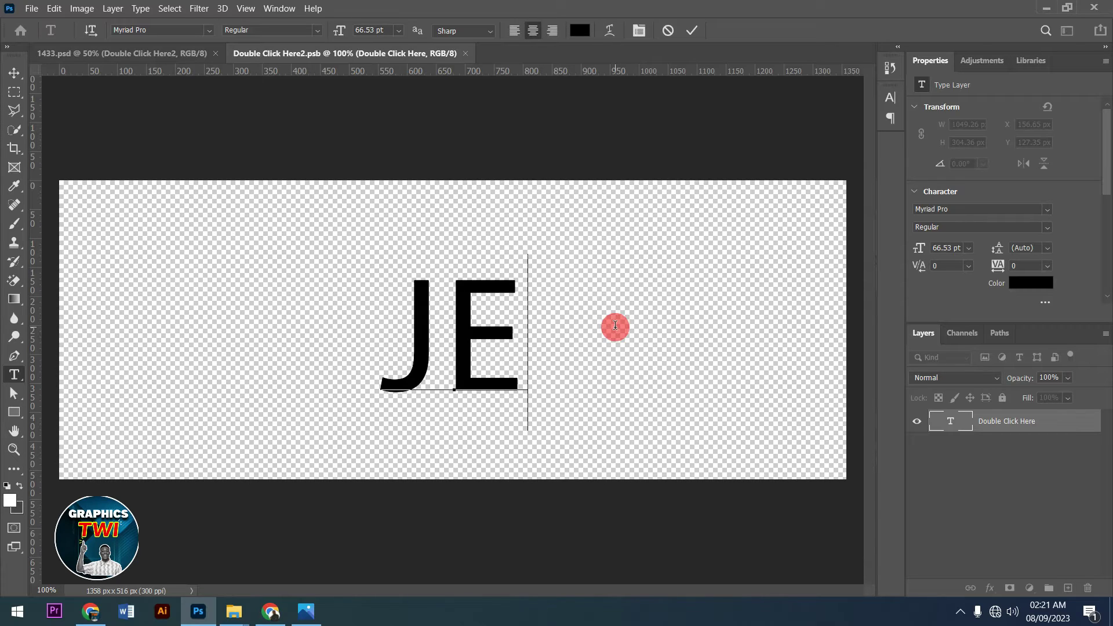
pyautogui.write('SUS')
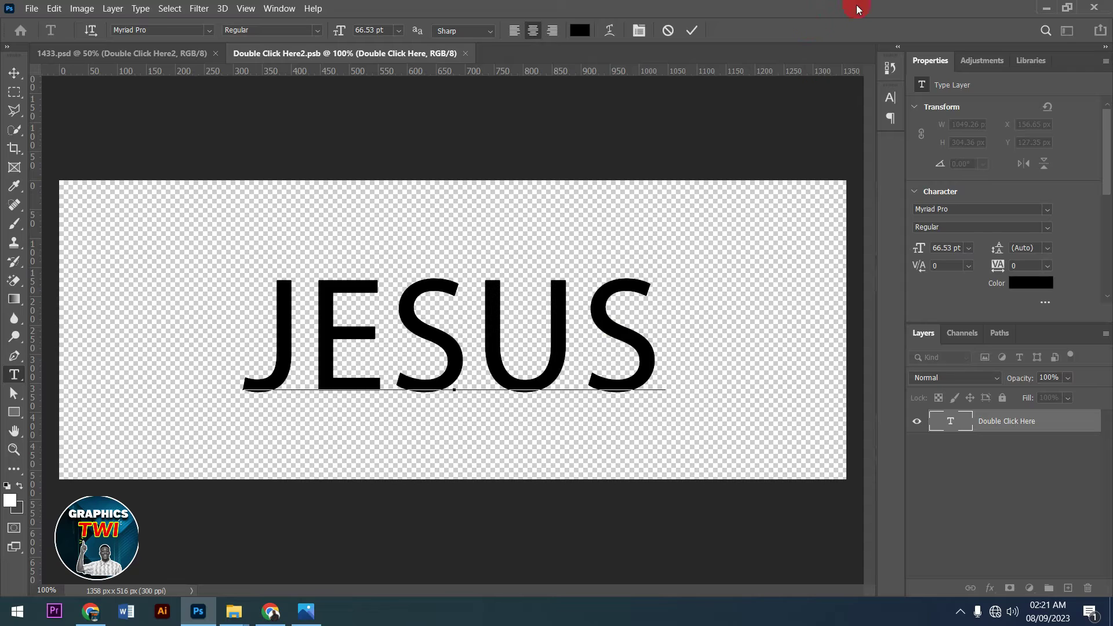
pyautogui.hotkey('ctrl', 'a')
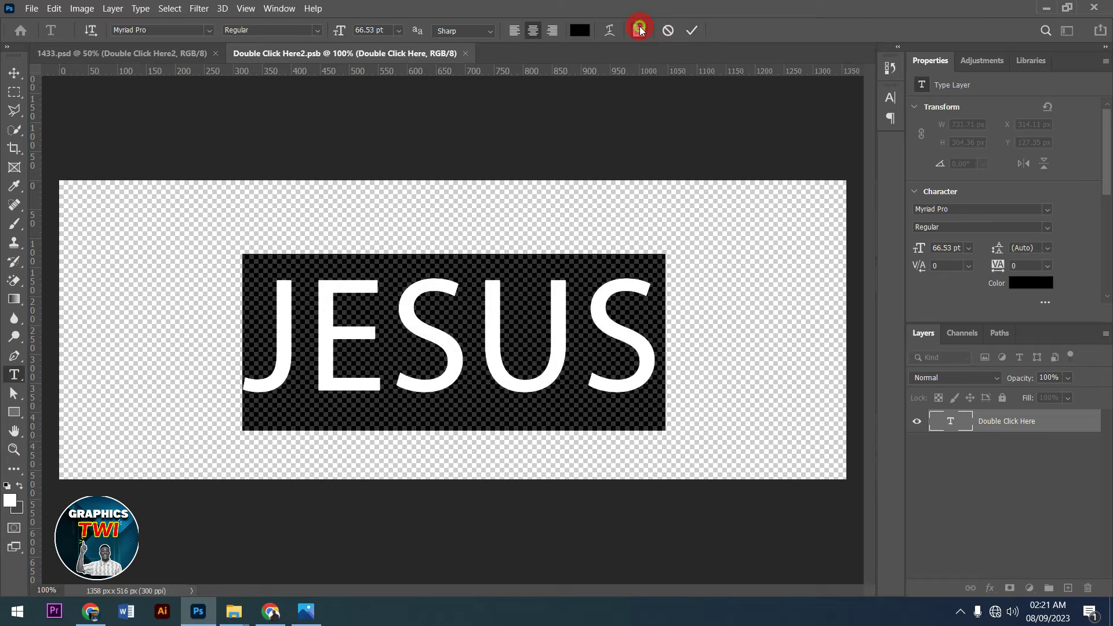
pyautogui.click(639, 29)
pyautogui.click(803, 119)
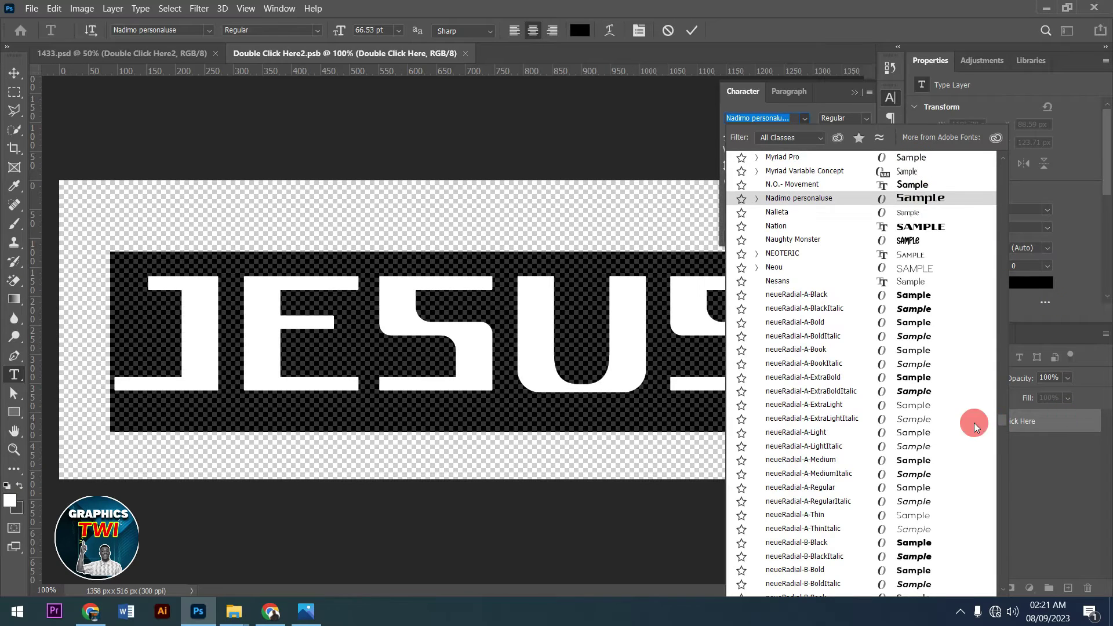
pyautogui.moveTo(1007, 420); pyautogui.dragTo(1010, 149)
pyautogui.click(1012, 168)
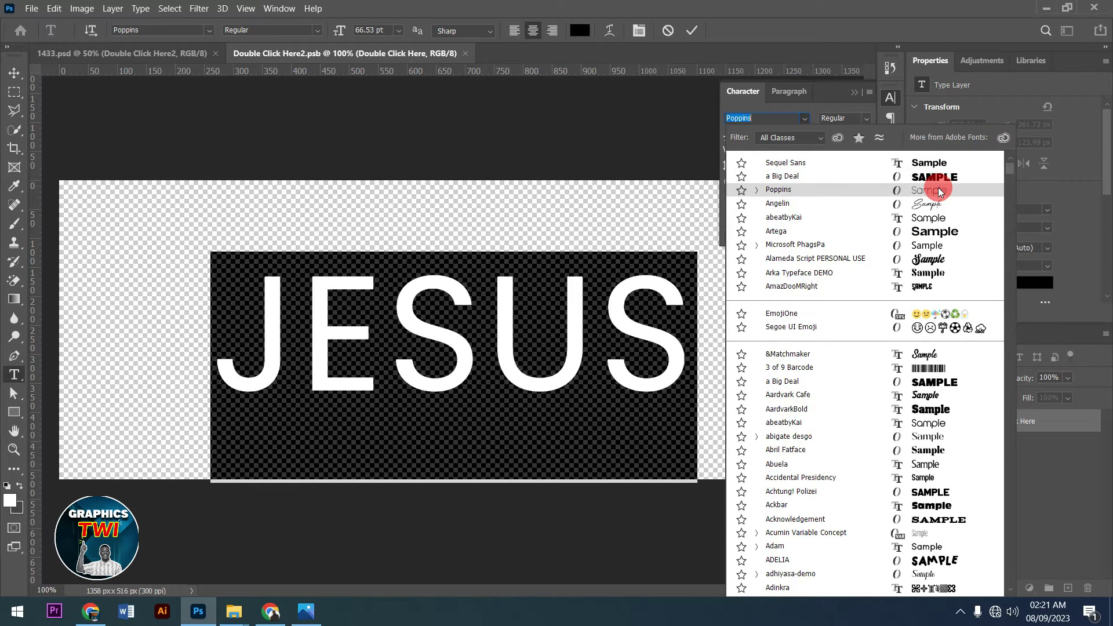
pyautogui.click(935, 261)
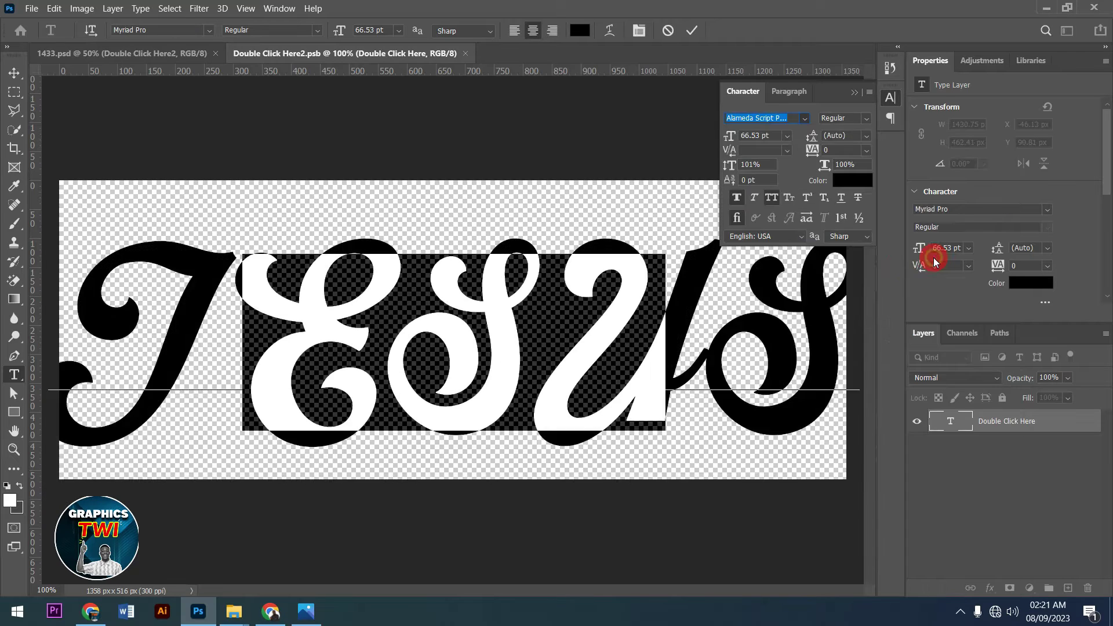
pyautogui.click(780, 136)
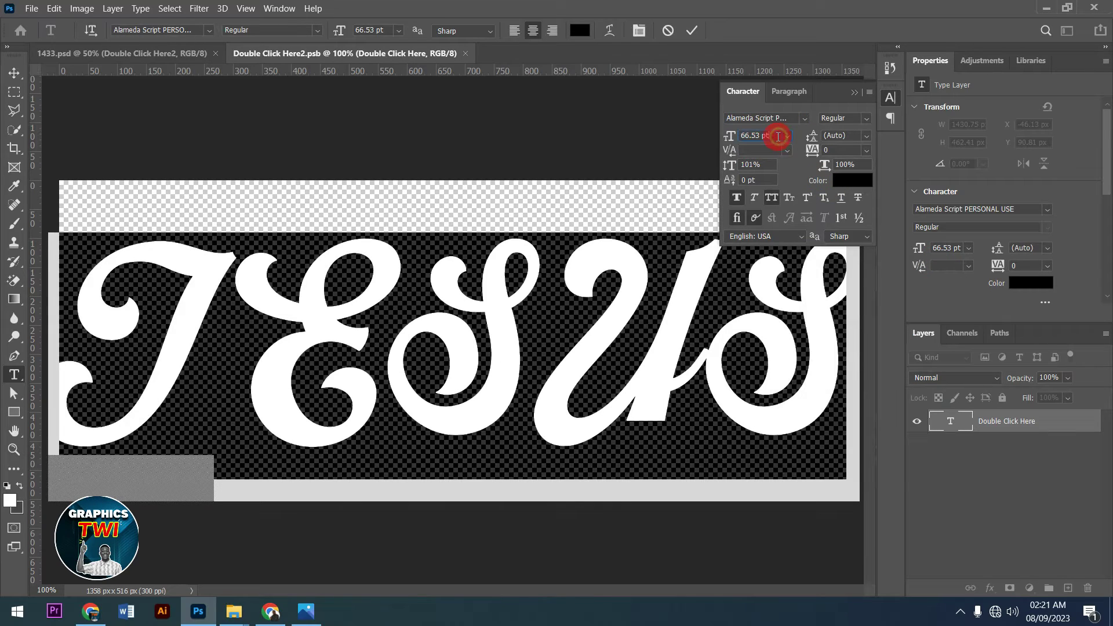
pyautogui.press('Down')
pyautogui.press('Down')
pyautogui.press('Down')
pyautogui.press('Down')
pyautogui.press('Down')
pyautogui.press('Down')
pyautogui.press('Down')
pyautogui.press('Down')
pyautogui.press('Down')
pyautogui.press('Down')
pyautogui.press('Down')
pyautogui.press('Down')
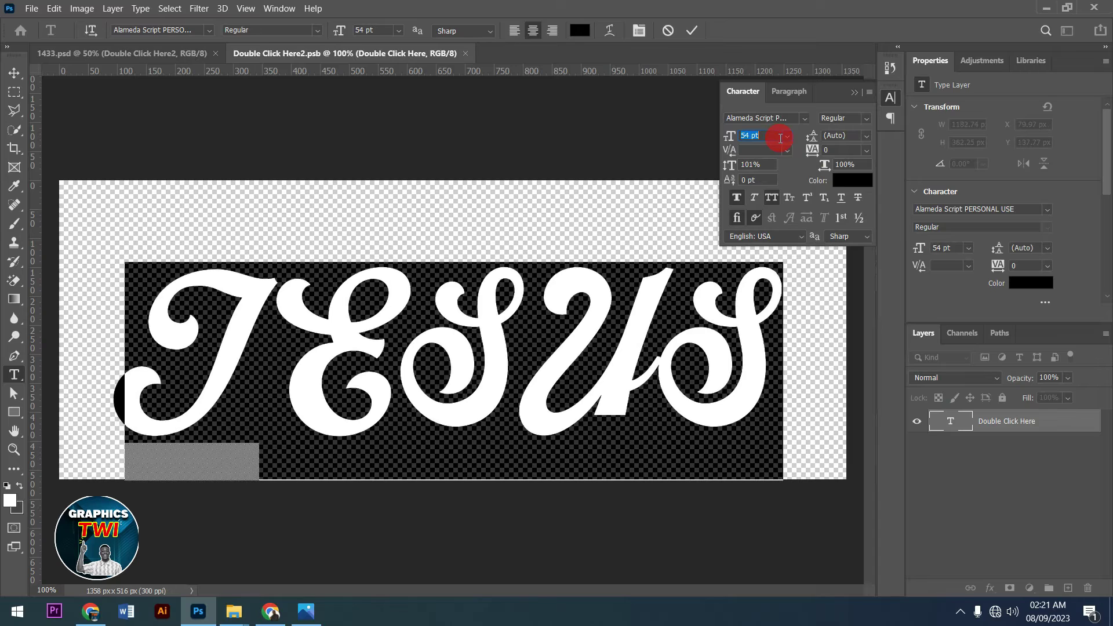
pyautogui.click(697, 31)
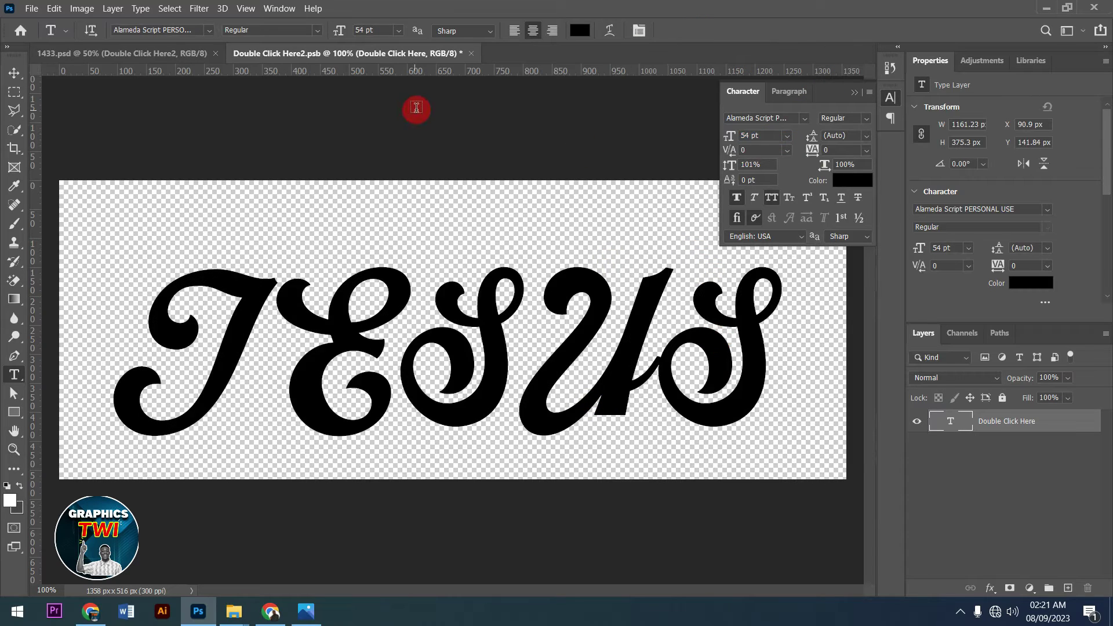
pyautogui.click(471, 53)
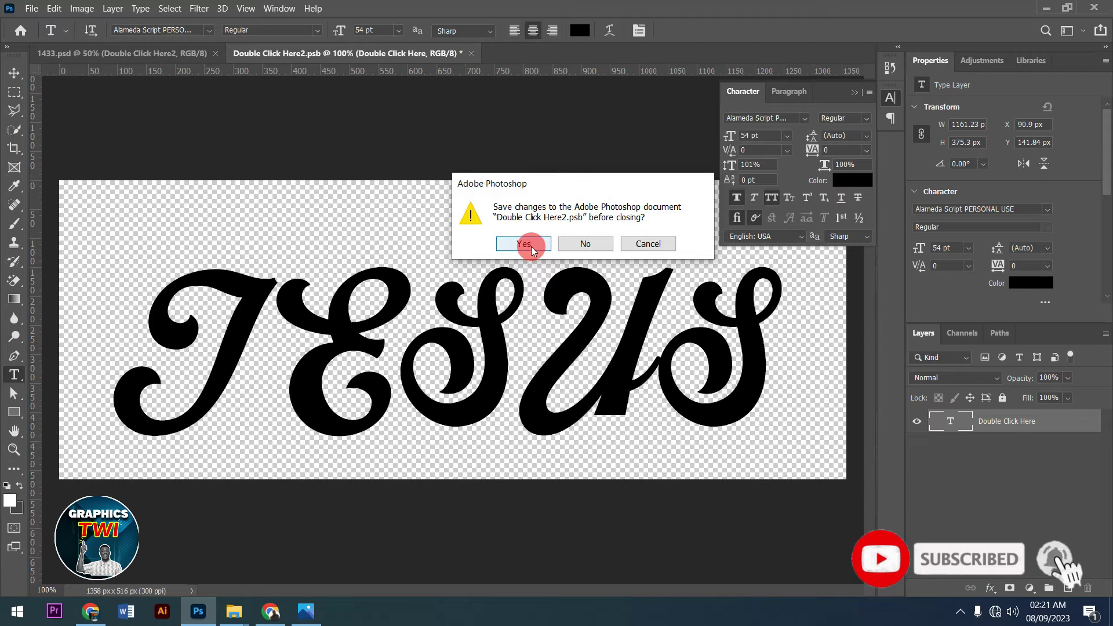
# - Save the Double Click Here2.psb changes and return to the 1433.psd gold template
pyautogui.click(531, 246)
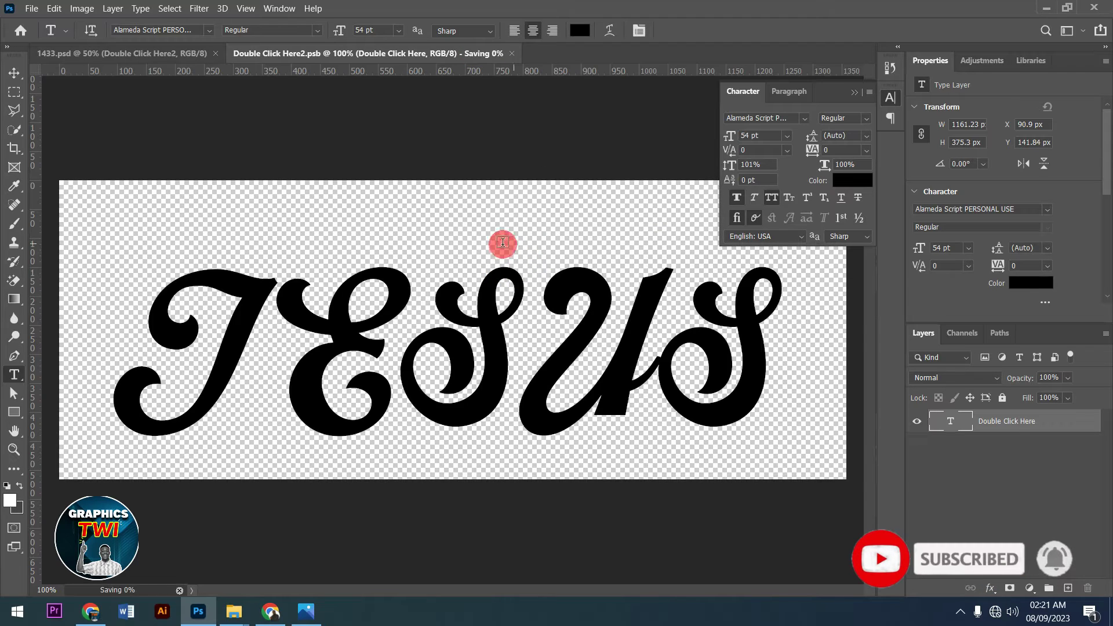
pyautogui.click(158, 54)
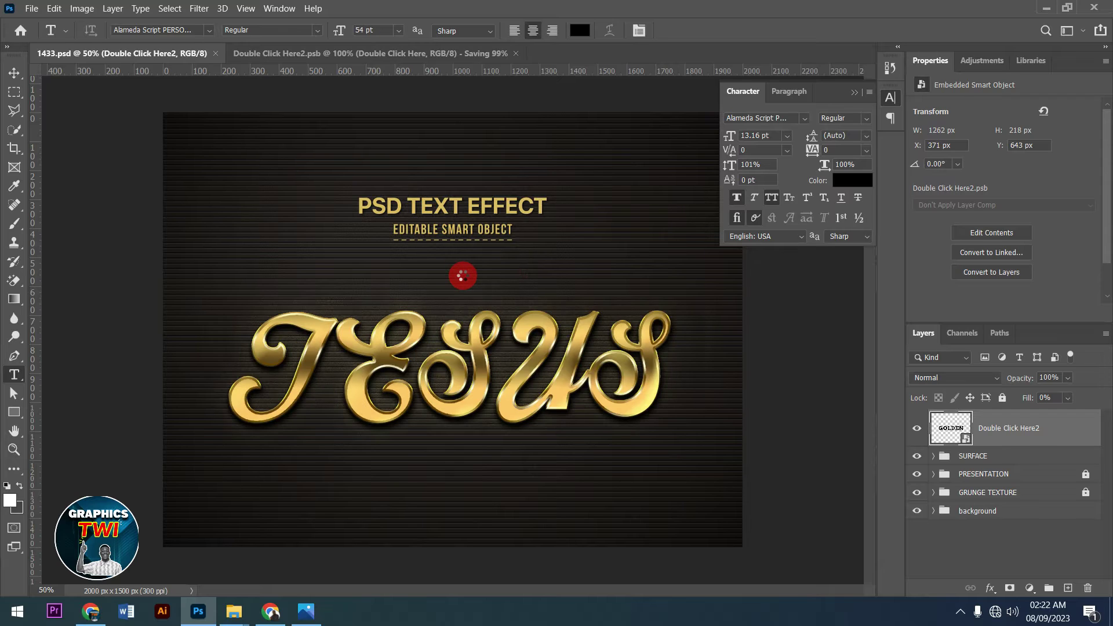
pyautogui.hotkey('ctrl', 'w')
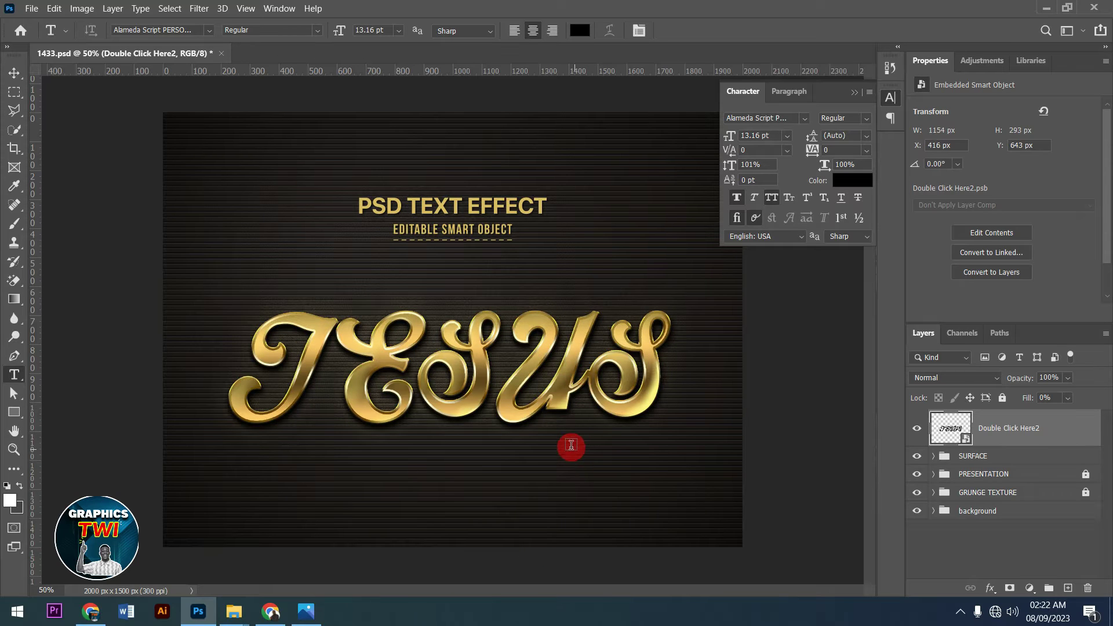
# - Hide the background, GRUNGE TEXTURE and PRESENTATION layers, then collapse the Character panel
pyautogui.click(916, 510)
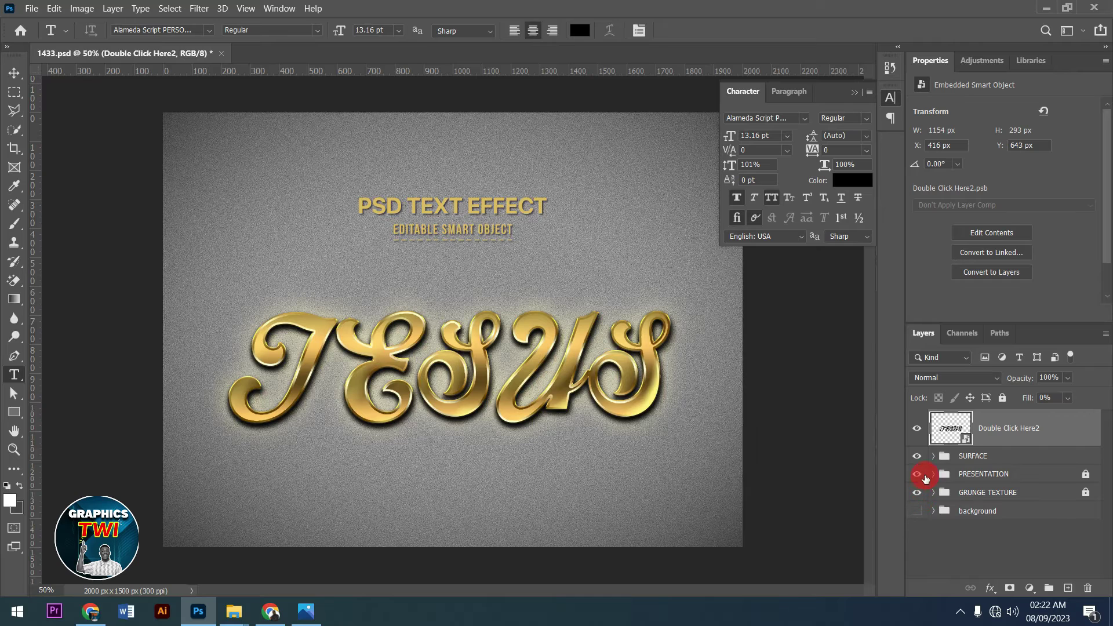
pyautogui.click(917, 493)
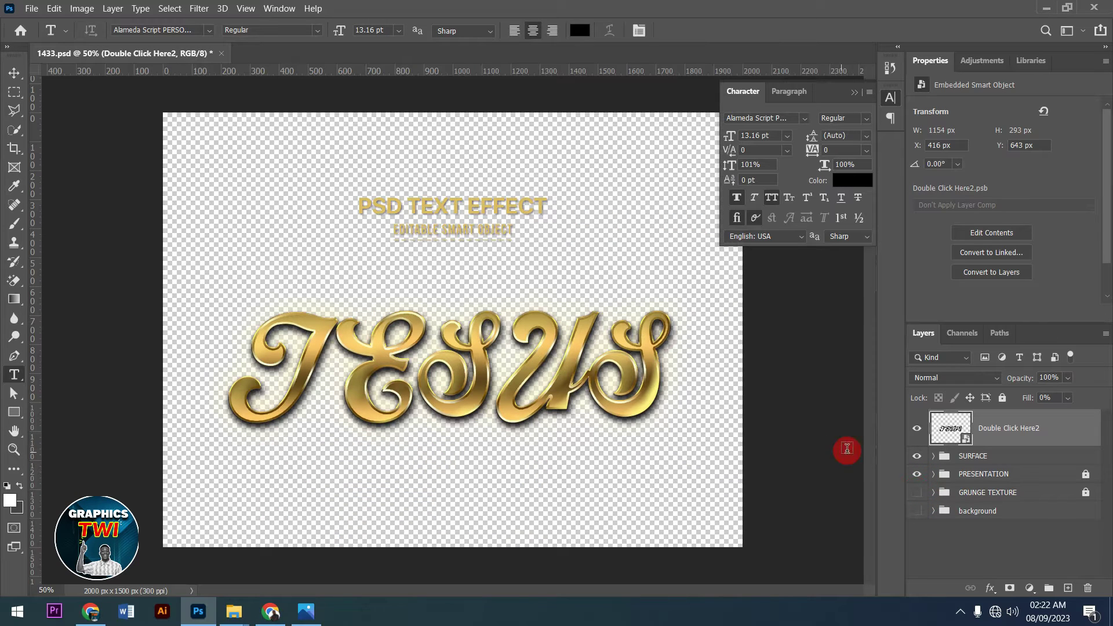
pyautogui.click(914, 479)
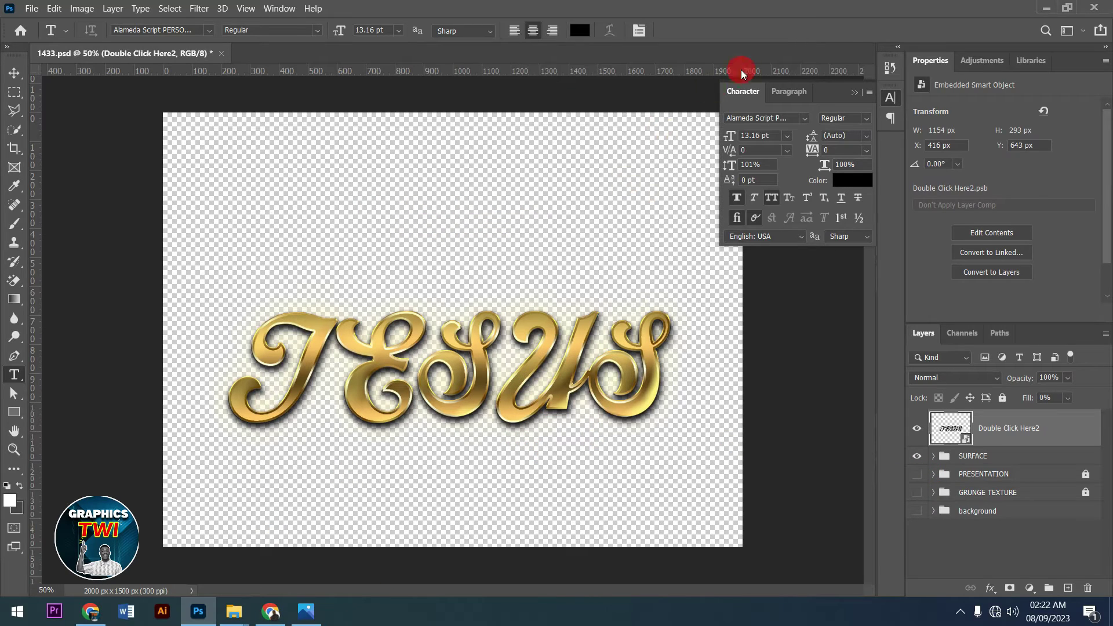
pyautogui.click(855, 88)
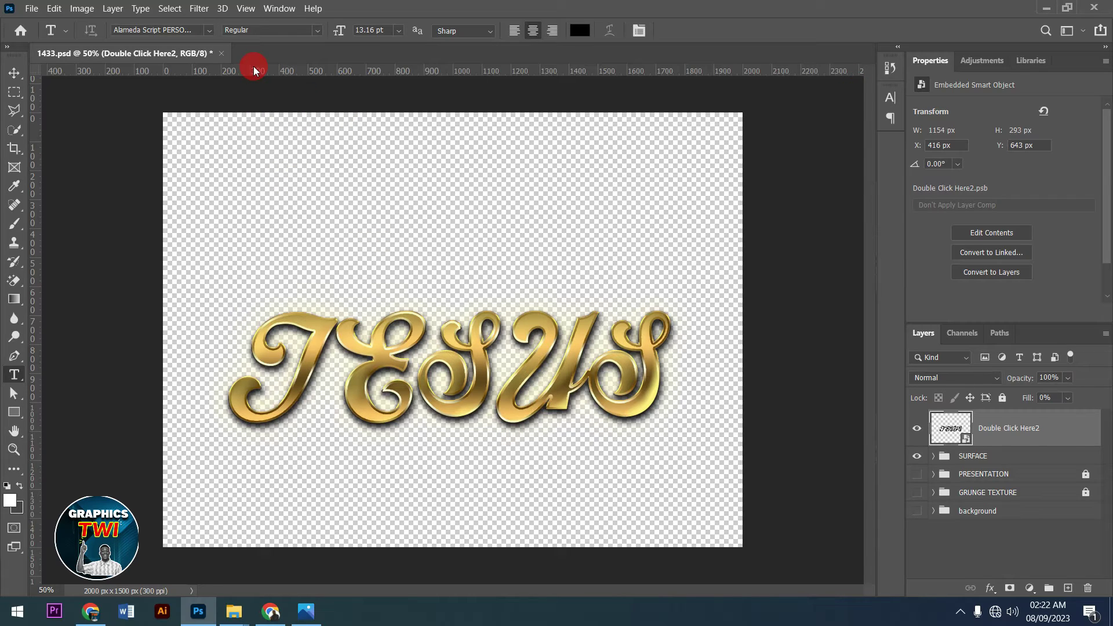
pyautogui.click(224, 61)
# - Close 1433.psd without saving, then scroll the Photos previews through to white gold.jpg
pyautogui.click(603, 258)
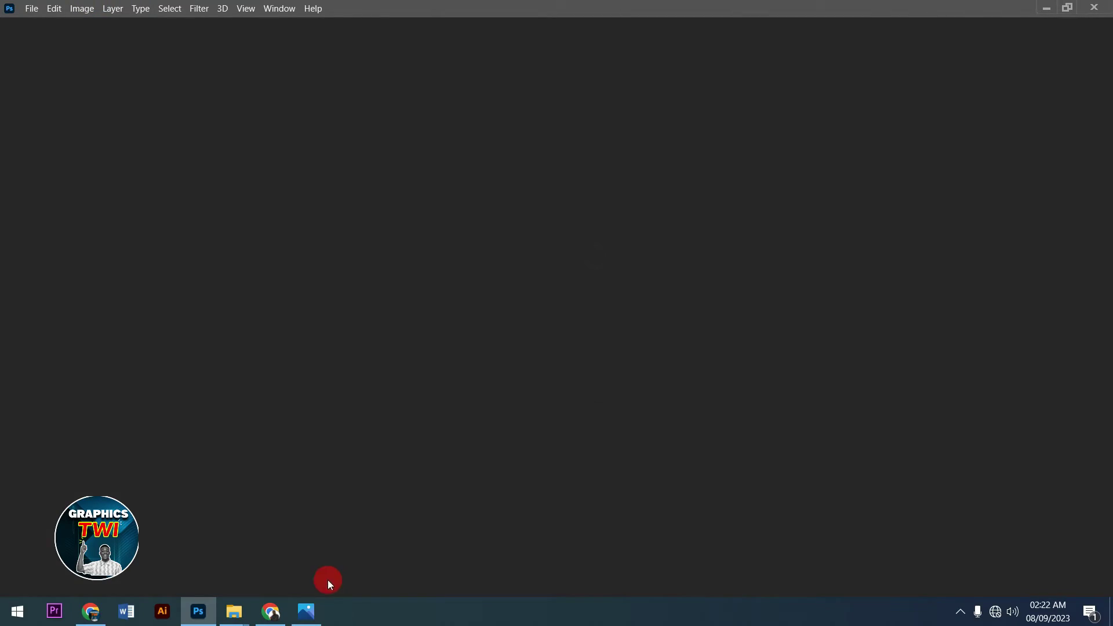
pyautogui.click(306, 611)
pyautogui.scroll(-1, 519, 440)
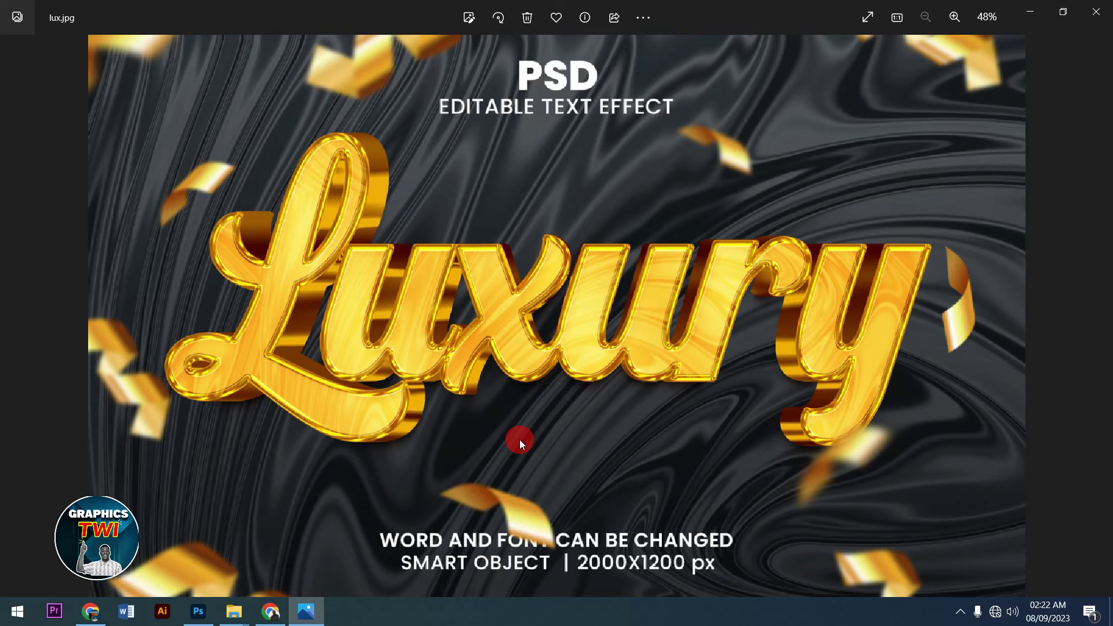
pyautogui.scroll(-2, 519, 440)
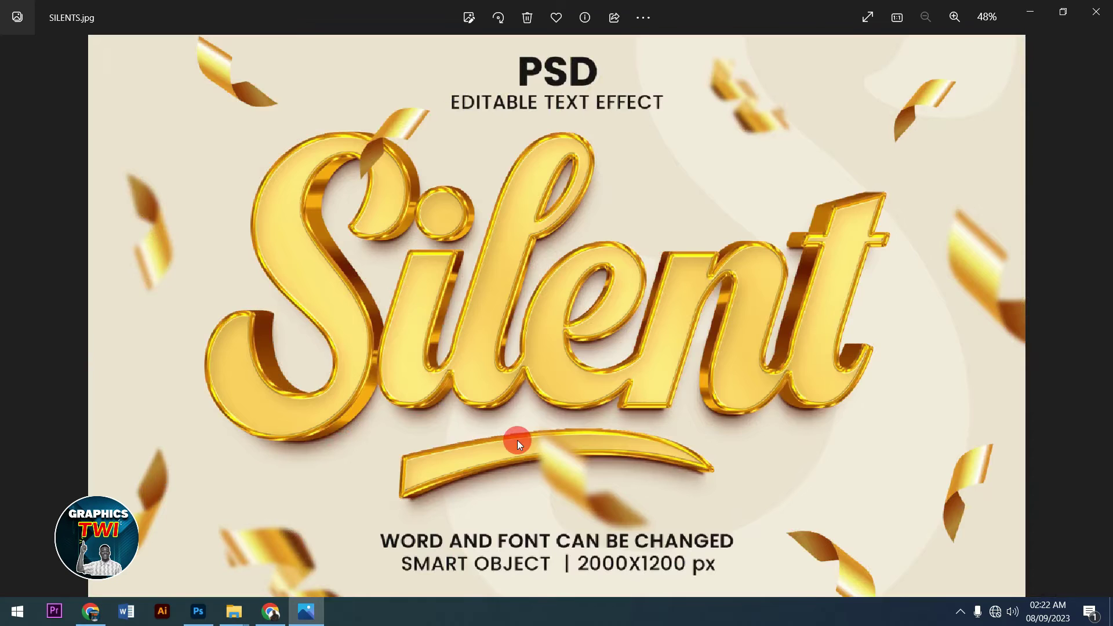
pyautogui.scroll(-2, 517, 444)
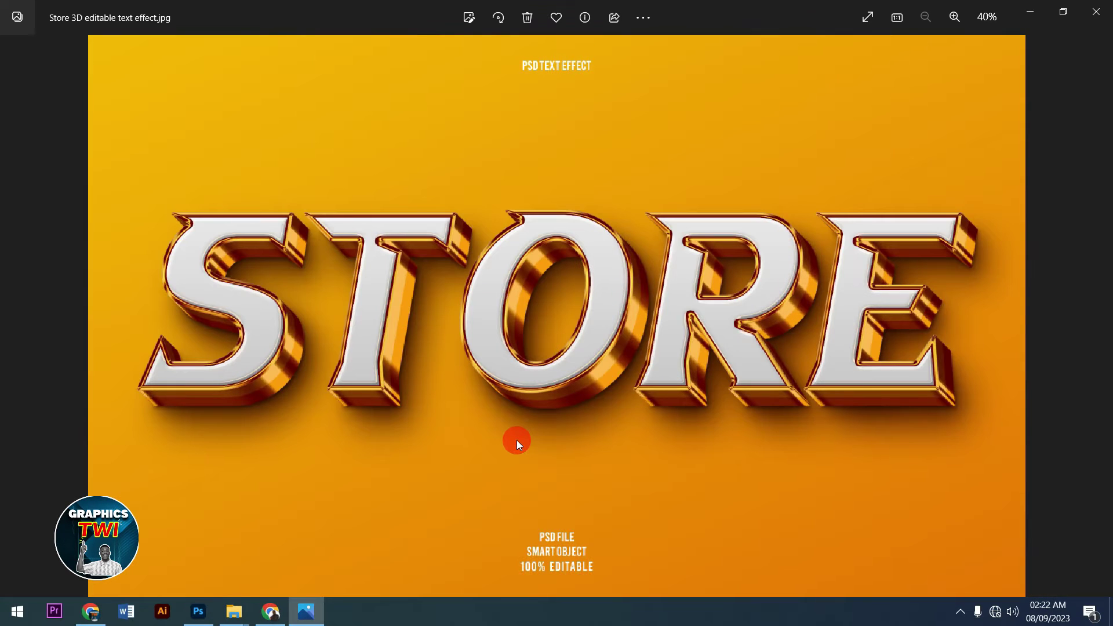
pyautogui.scroll(-1, 517, 442)
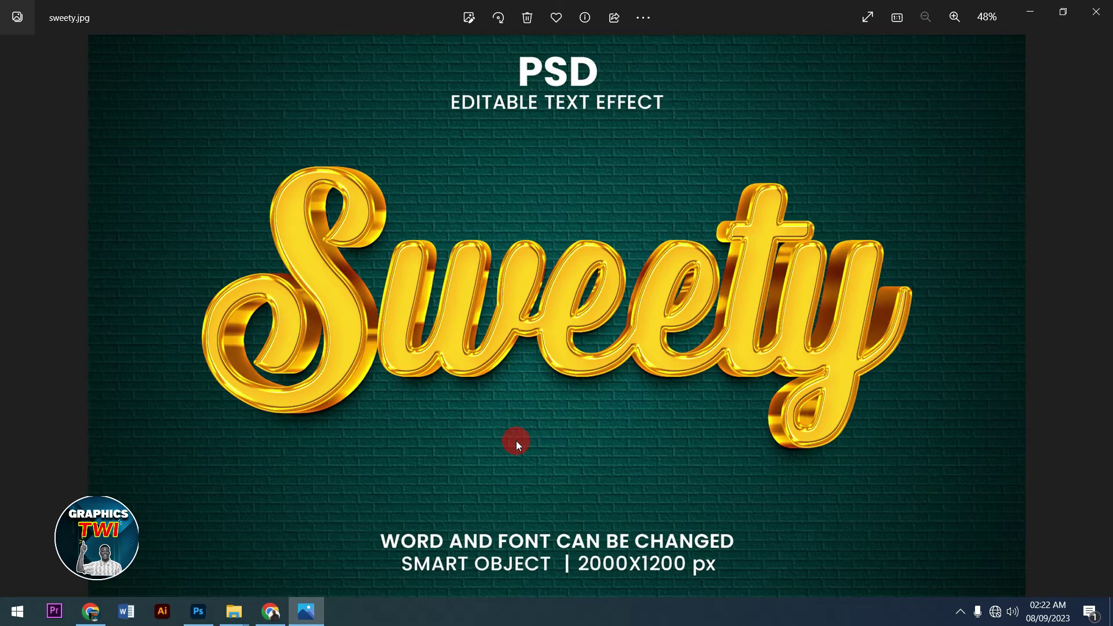
pyautogui.scroll(-2, 518, 445)
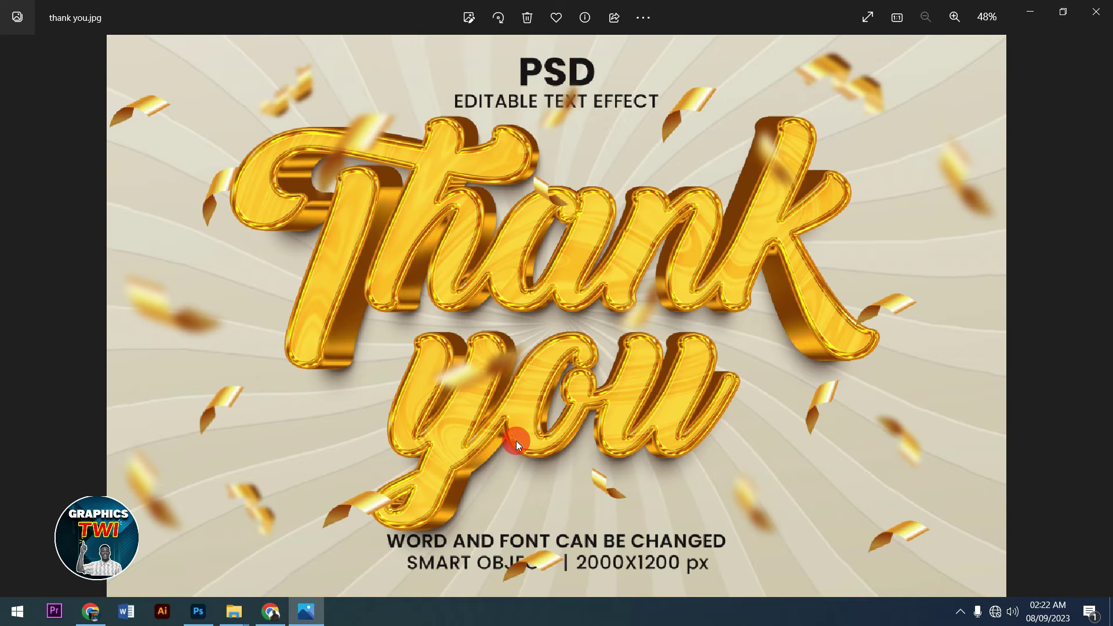
pyautogui.scroll(-1, 516, 441)
pyautogui.scroll(-1, 527, 444)
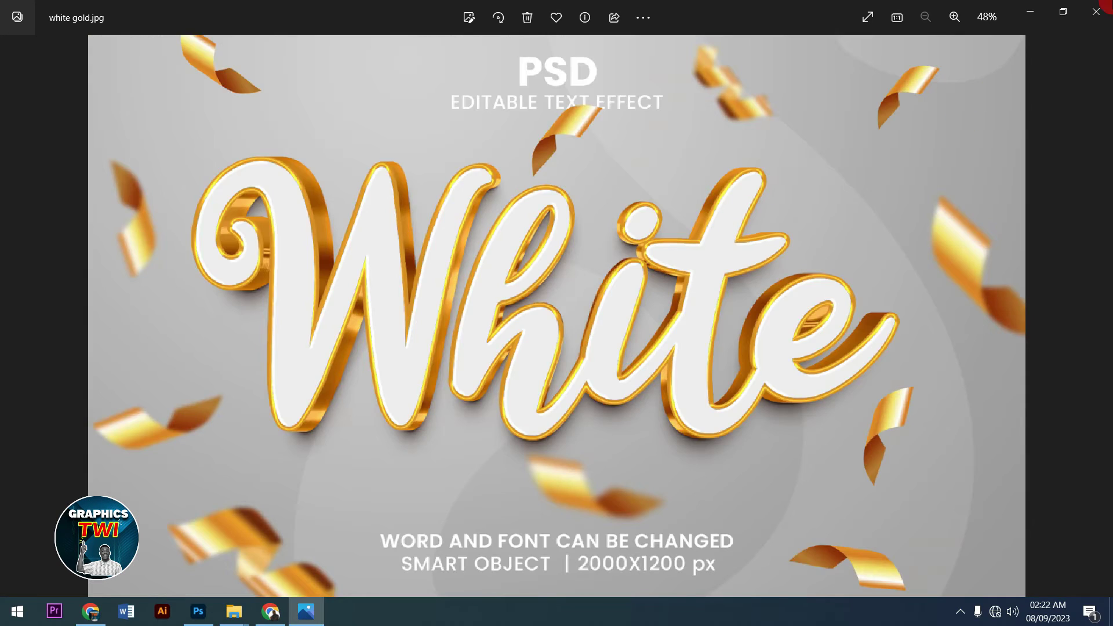
pyautogui.click(1031, 11)
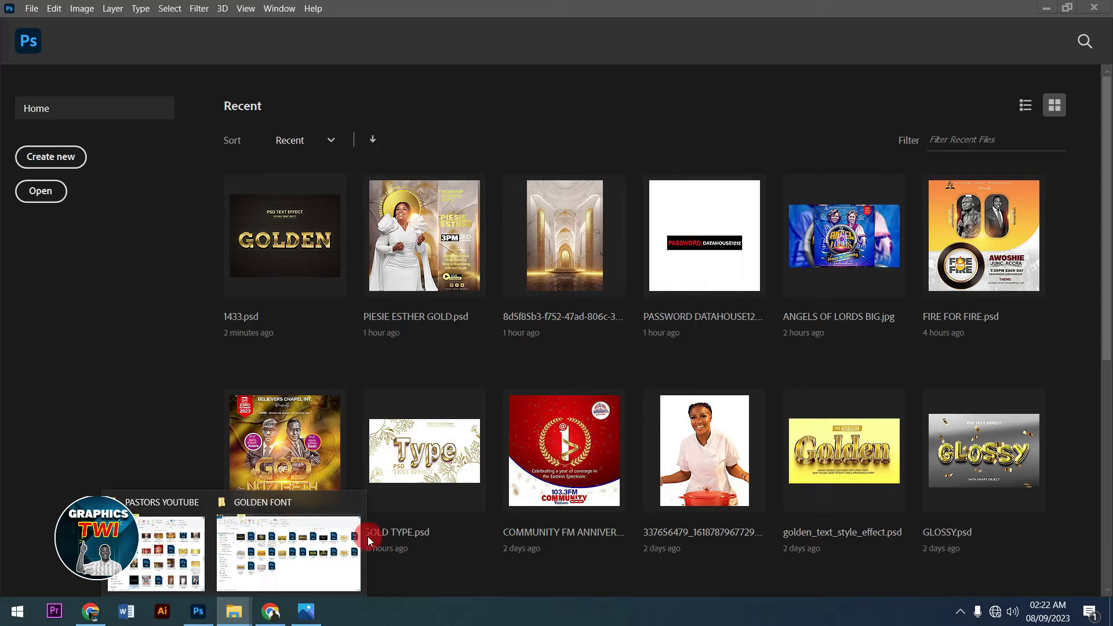
# - Open the golden grunge concrete template in Photoshop and select its YOUR DESIGN HERE layer
pyautogui.click(279, 571)
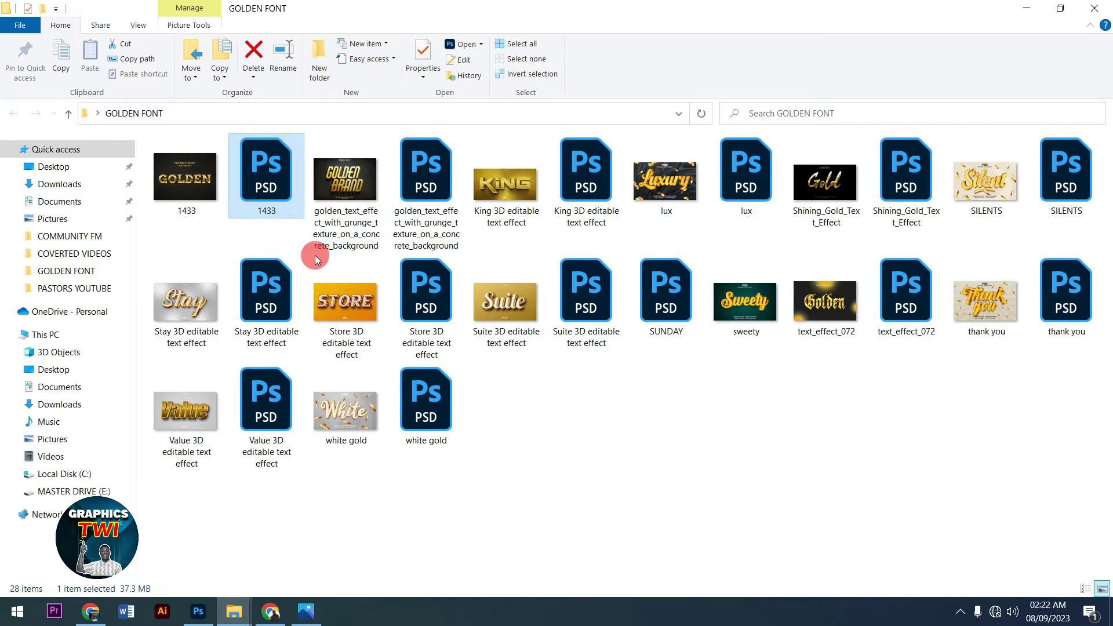
pyautogui.moveTo(430, 182); pyautogui.dragTo(457, 372)
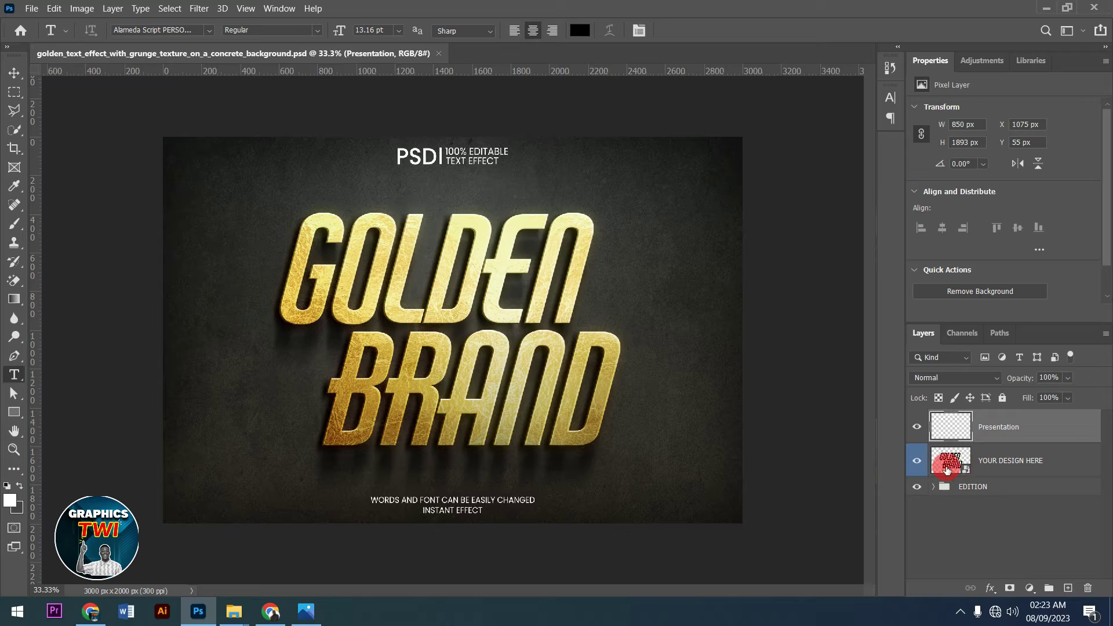
pyautogui.click(948, 464)
# - Open the YOUR DESIGN HERE smart object and hide its BRAND and GOLDEN text layers
pyautogui.doubleClick(947, 464)
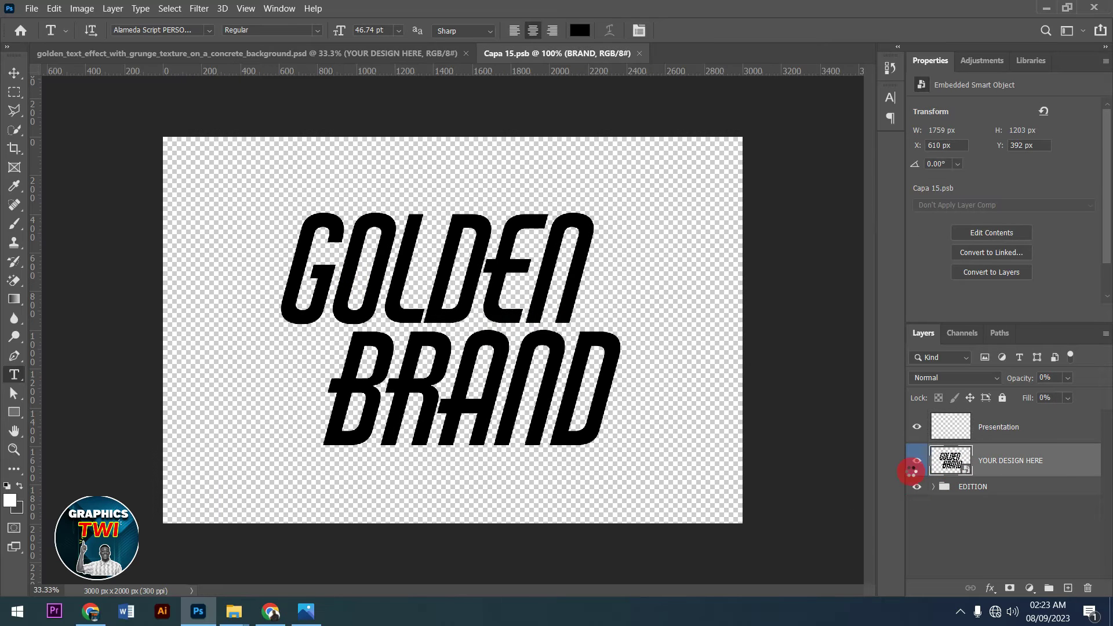
pyautogui.moveTo(921, 471); pyautogui.dragTo(919, 428)
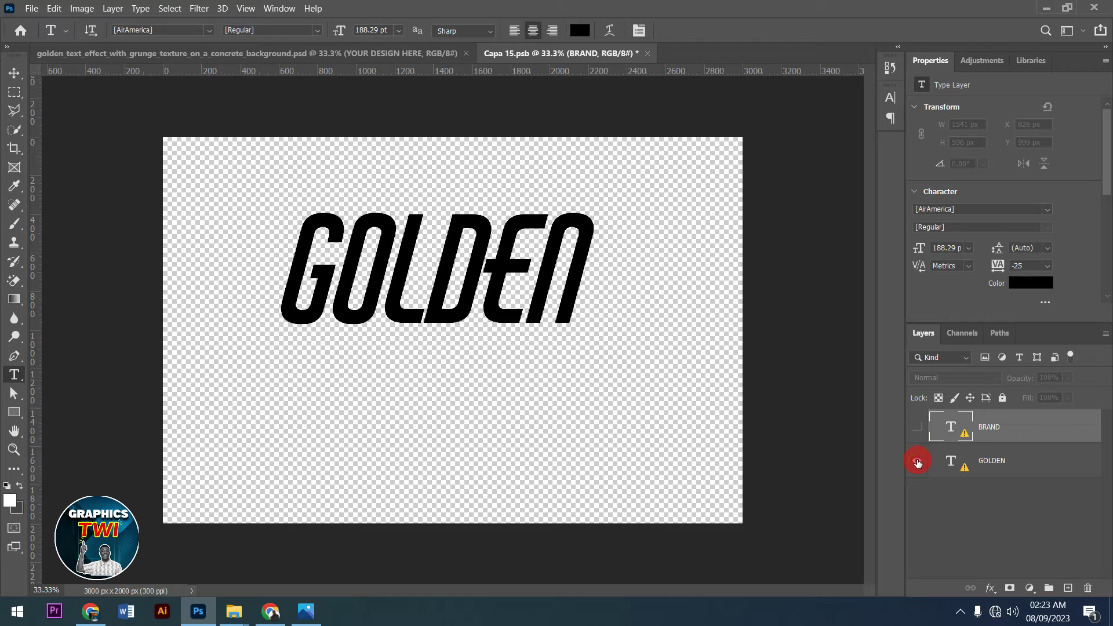
pyautogui.click(918, 448)
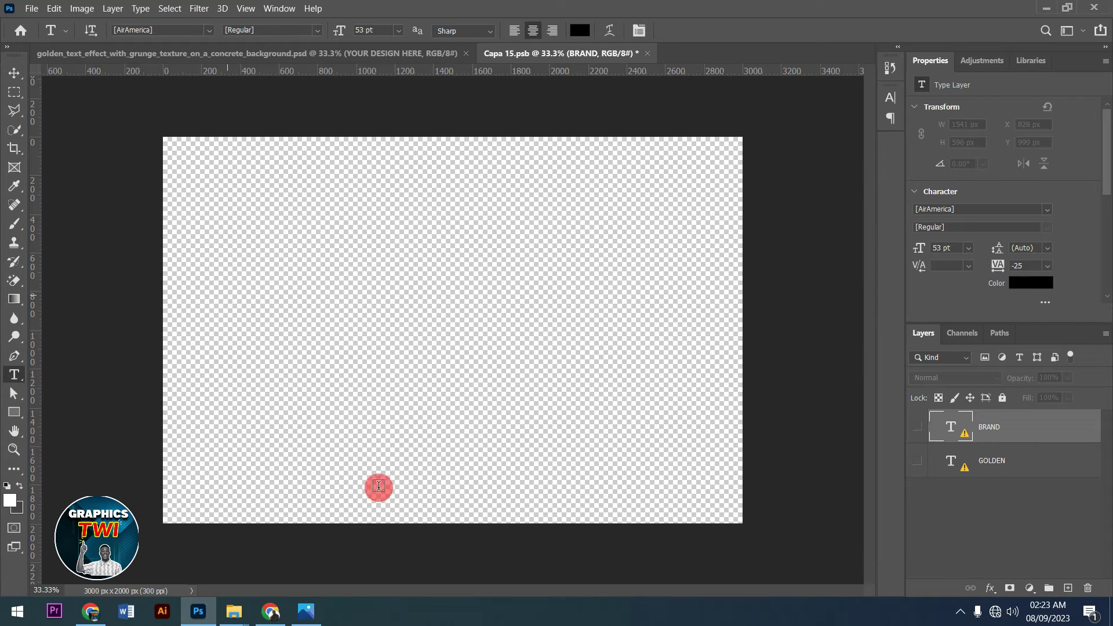
# - Add a new ACCRA text layer on the canvas and make its size slightly larger
pyautogui.click(381, 430)
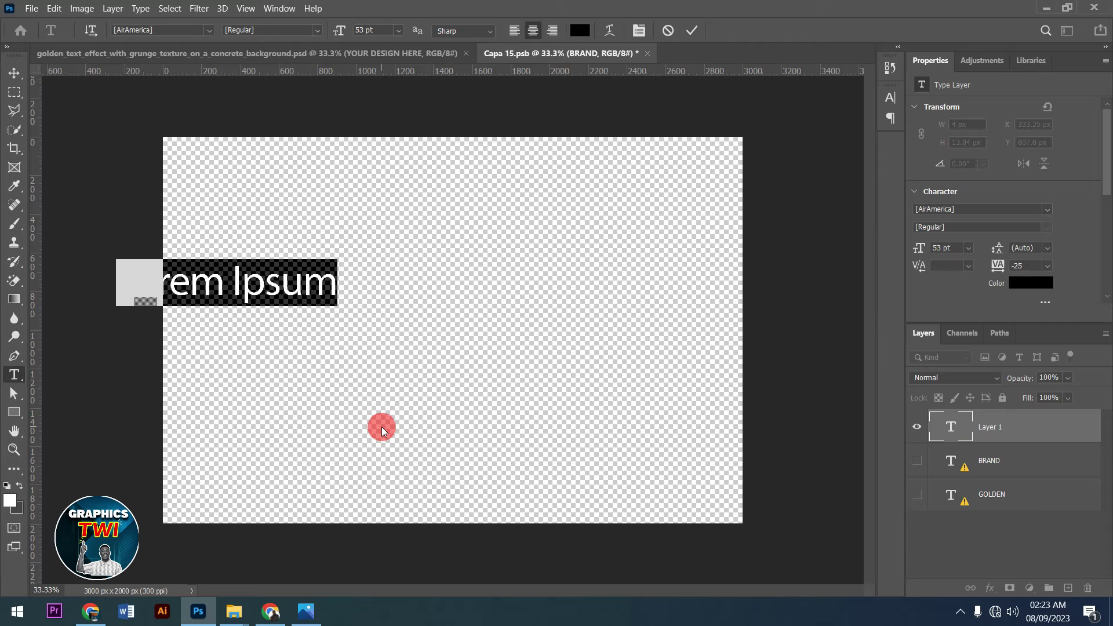
pyautogui.write('ACCRA')
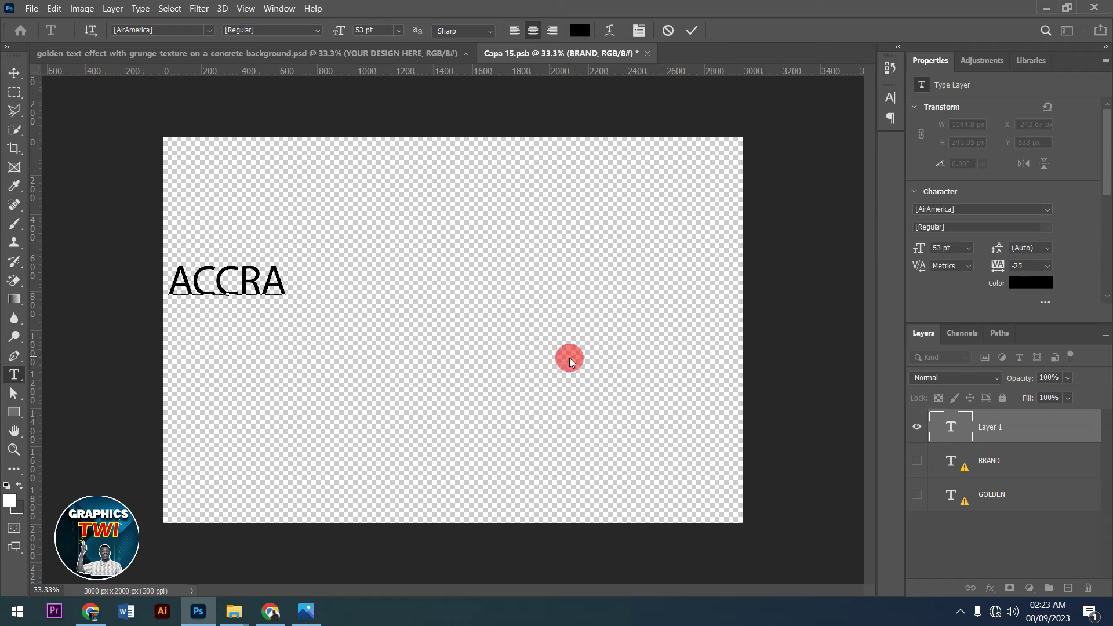
pyautogui.hotkey('ctrl', 'a')
pyautogui.click(644, 34)
pyautogui.moveTo(726, 139)
pyautogui.mouseDown()
pyautogui.moveTo(758, 137)
pyautogui.moveTo(772, 152)
pyautogui.moveTo(805, 122)
pyautogui.mouseUp()
# - Set ACCRA in the Artega font, commit it, and move it toward the canvas centre
pyautogui.click(805, 118)
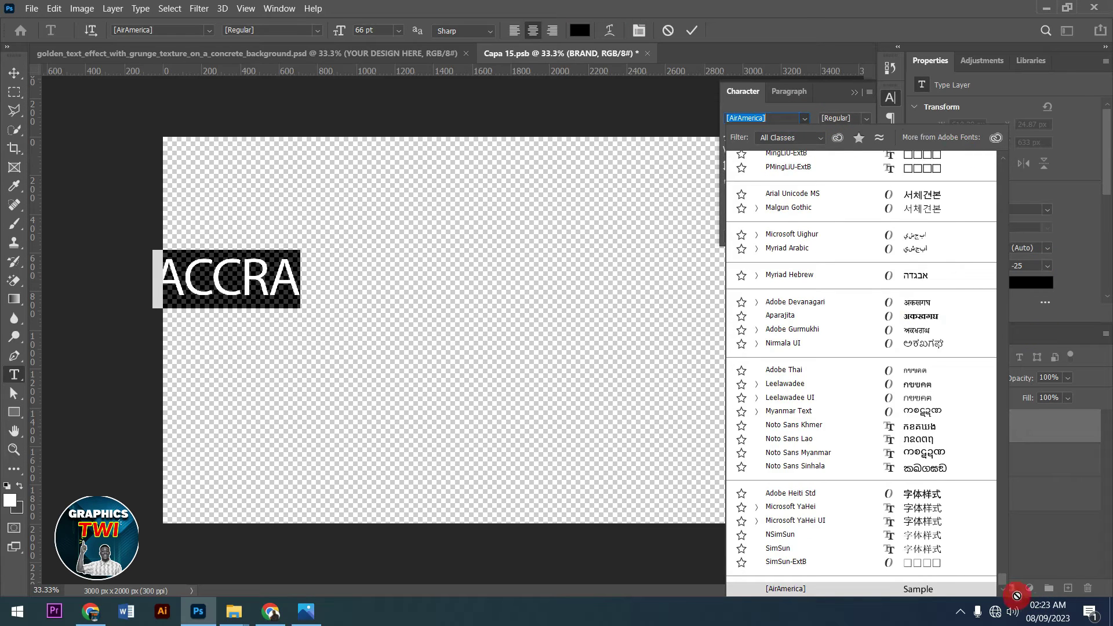
pyautogui.click(1010, 449)
pyautogui.moveTo(1010, 450); pyautogui.dragTo(1015, 168)
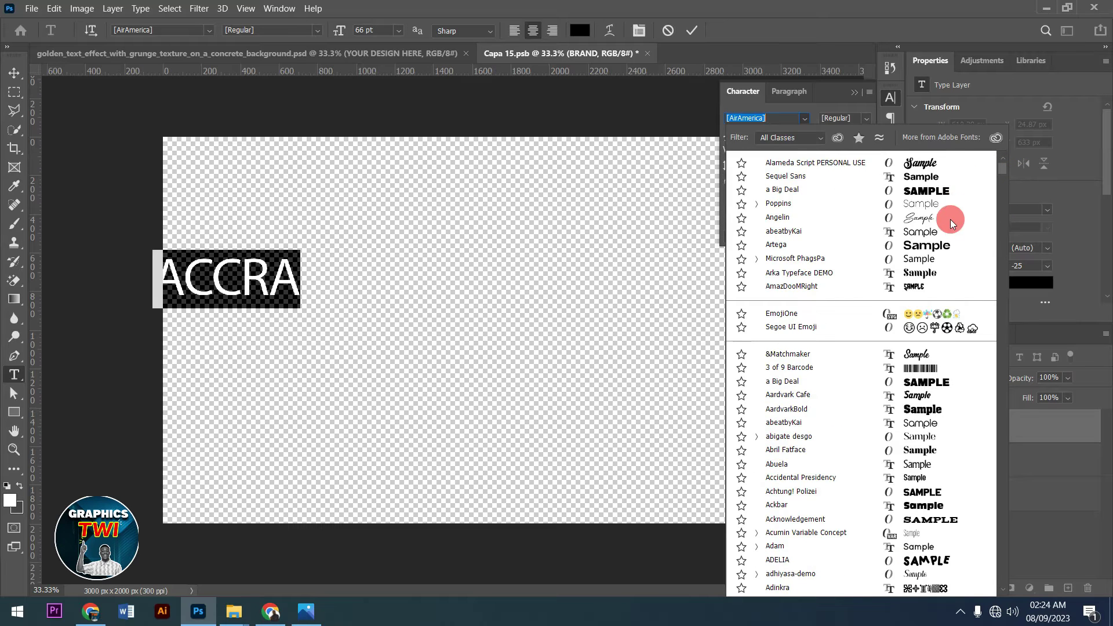
pyautogui.click(937, 248)
pyautogui.click(691, 30)
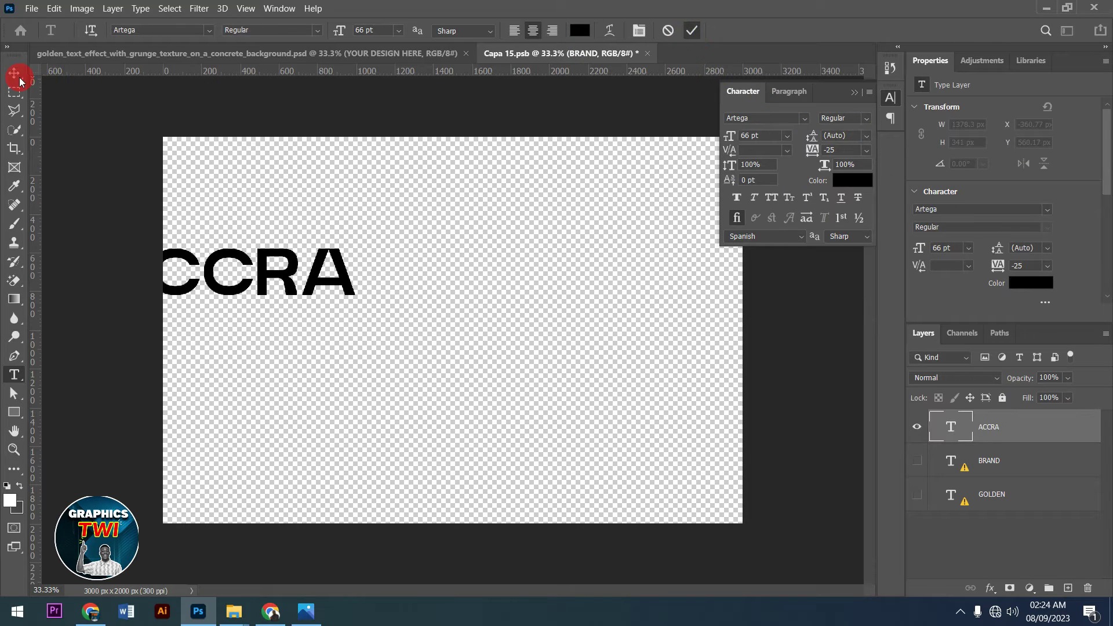
pyautogui.click(14, 73)
pyautogui.moveTo(323, 261); pyautogui.dragTo(531, 302)
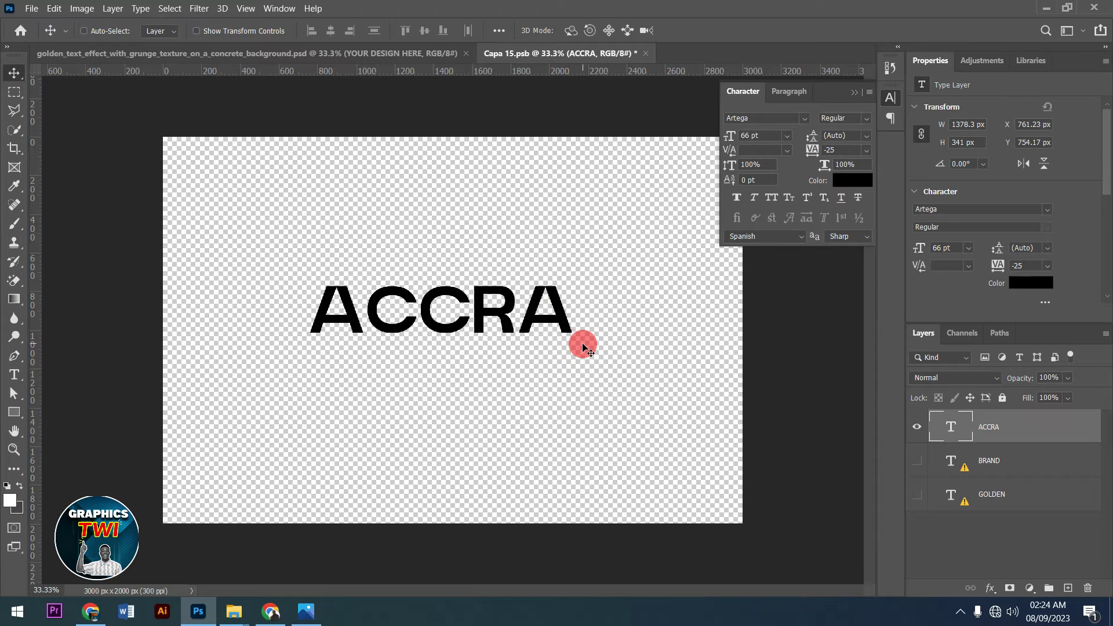
# - Scale ACCRA up proportionally with Free Transform and confirm the enlargement
pyautogui.hotkey('ctrl', 't')
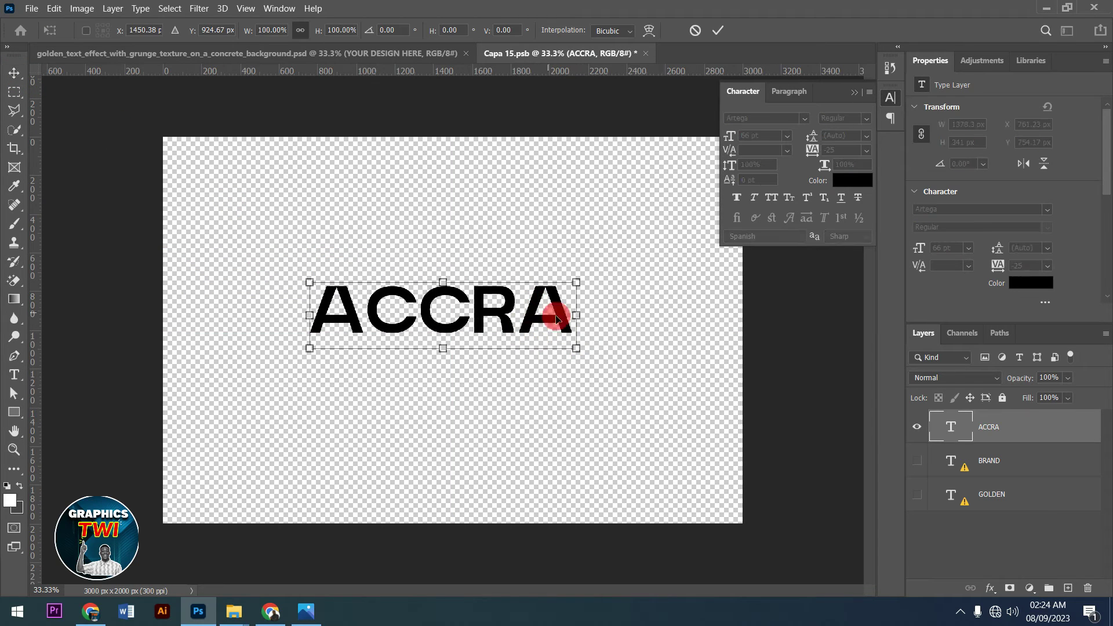
pyautogui.moveTo(579, 349); pyautogui.dragTo(634, 390)
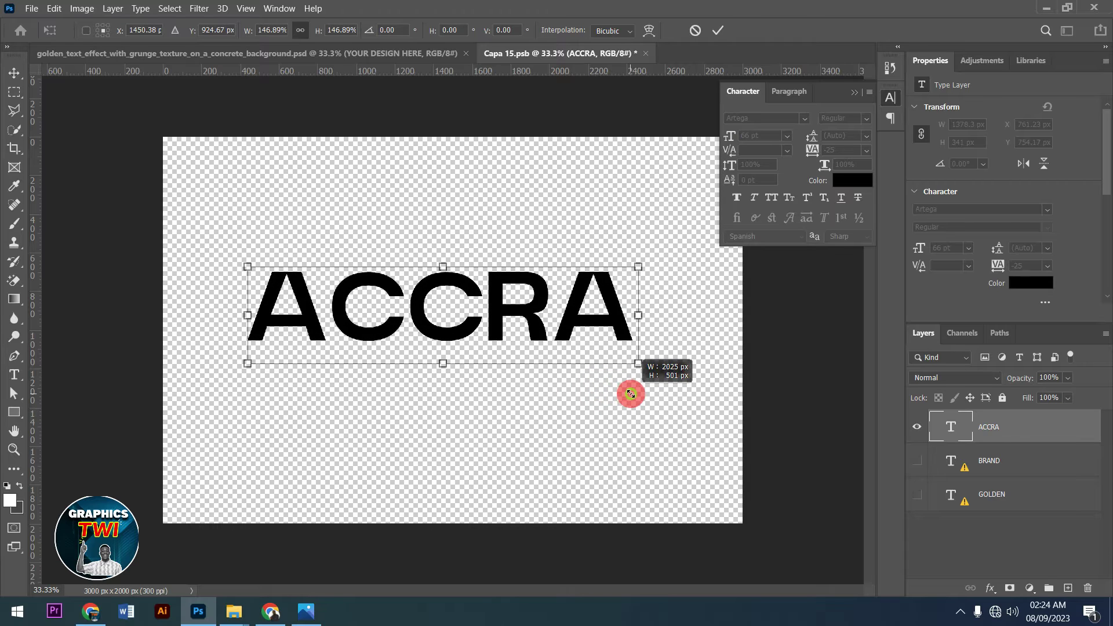
pyautogui.click(718, 30)
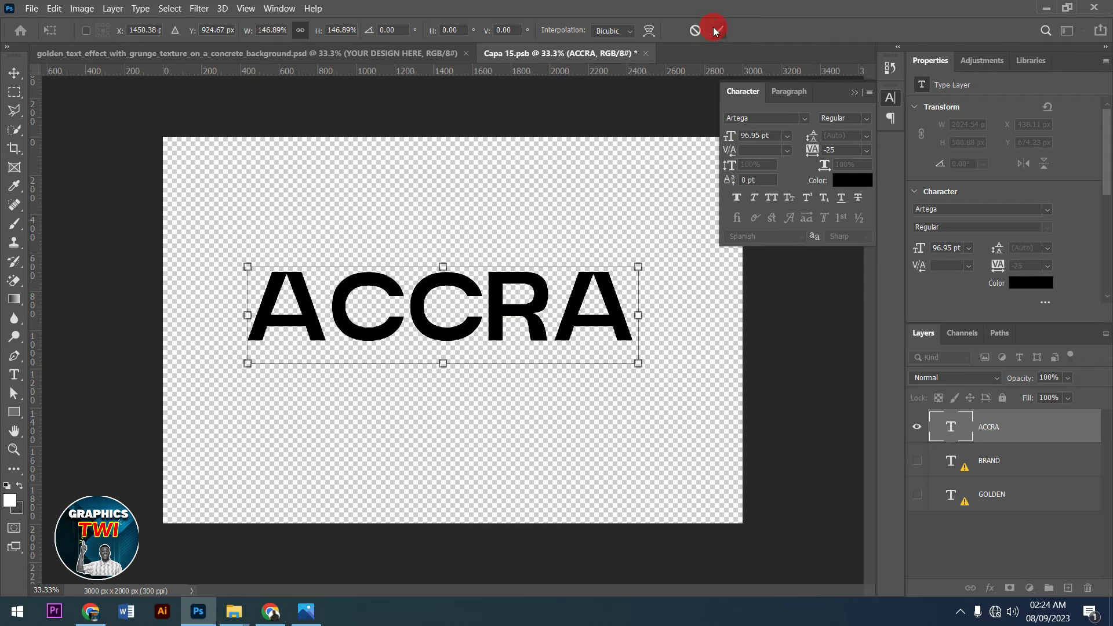
pyautogui.click(854, 93)
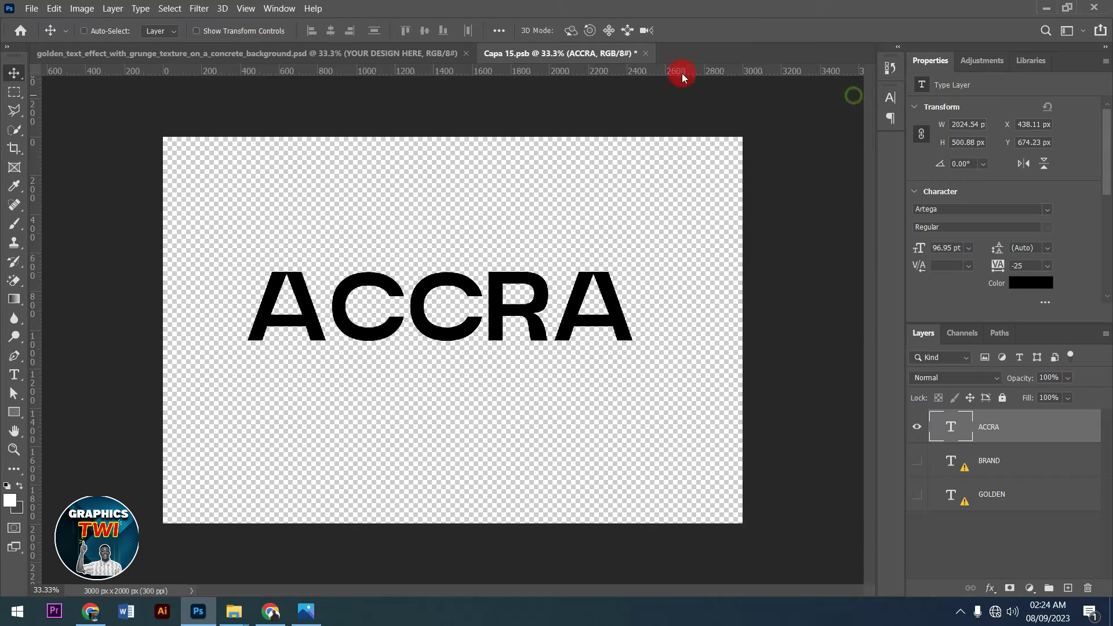
# - Close Capa 15.psb, saving changes, and return to the golden text template
pyautogui.click(646, 54)
pyautogui.click(534, 244)
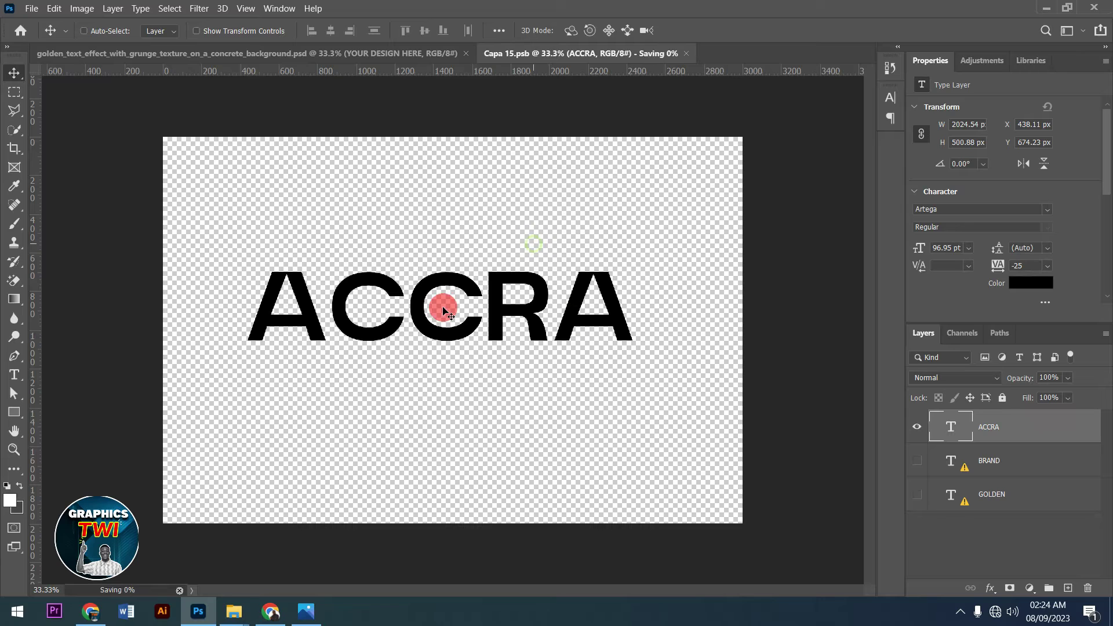
pyautogui.click(215, 54)
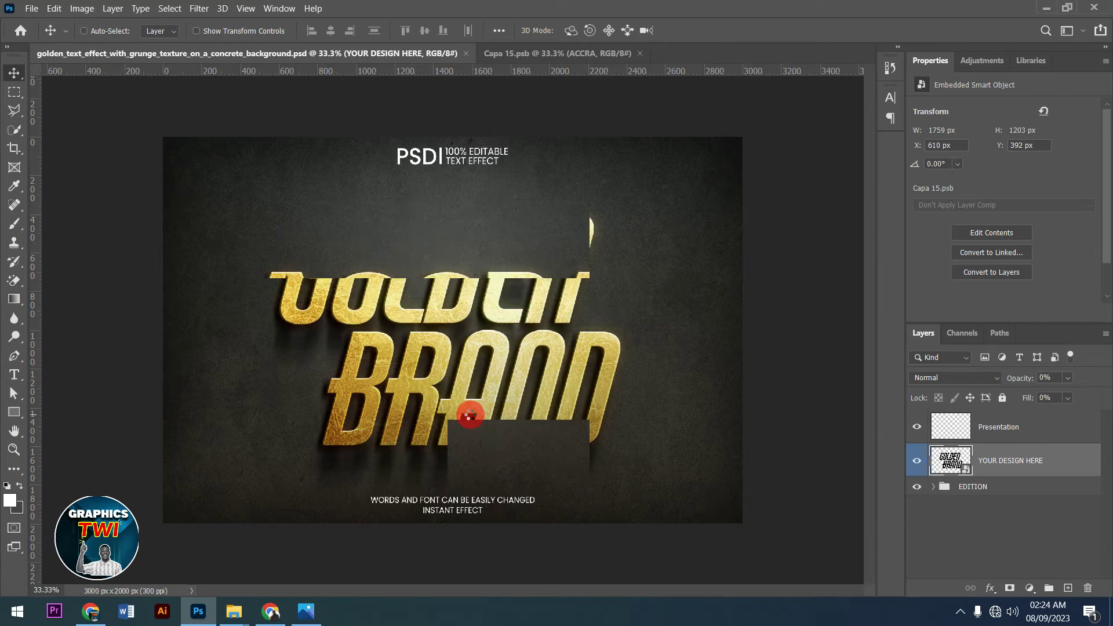
# - Expand the EDITION group and hide the BACKGROUND group so gold ACCRA shows on transparency
pyautogui.hotkey('ctrl', 'w')
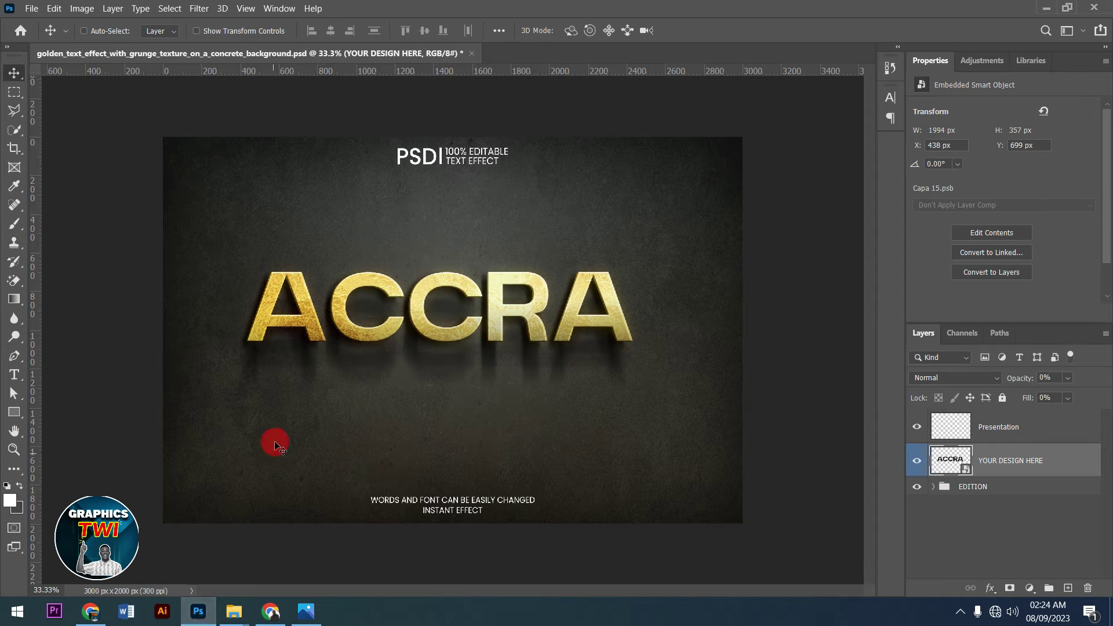
pyautogui.click(918, 487)
pyautogui.click(918, 487)
pyautogui.click(931, 487)
pyautogui.click(933, 487)
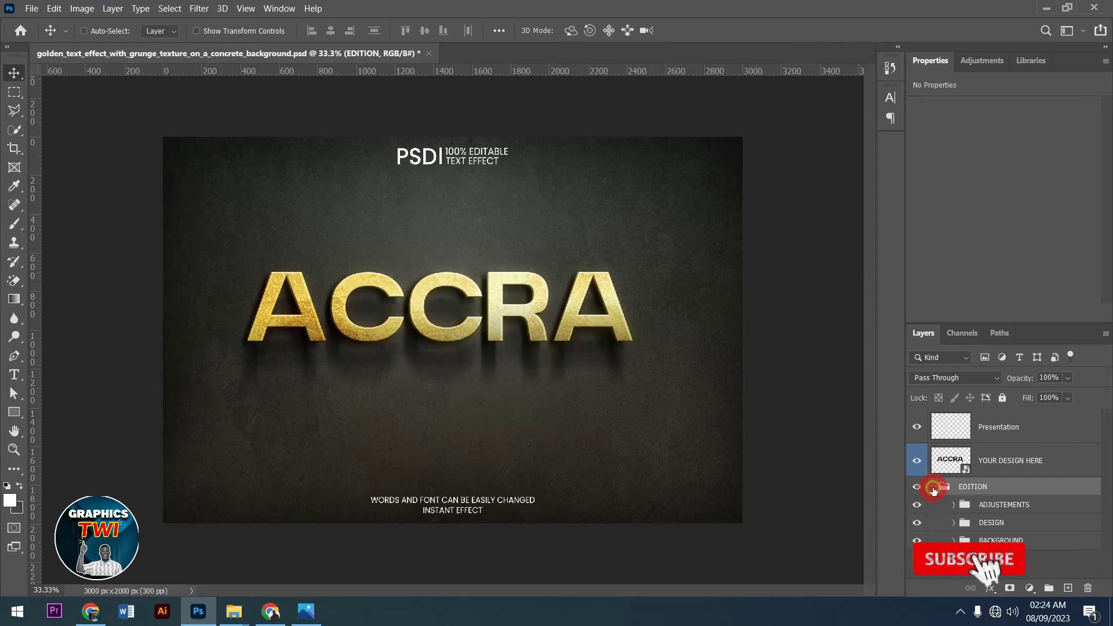
pyautogui.click(917, 541)
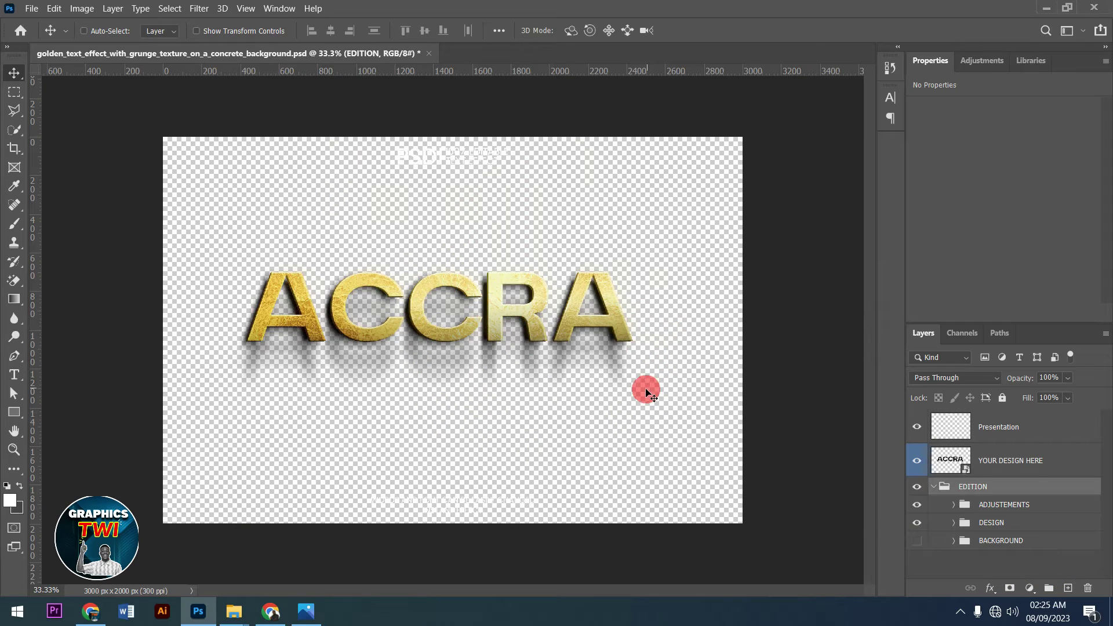
pyautogui.click(428, 53)
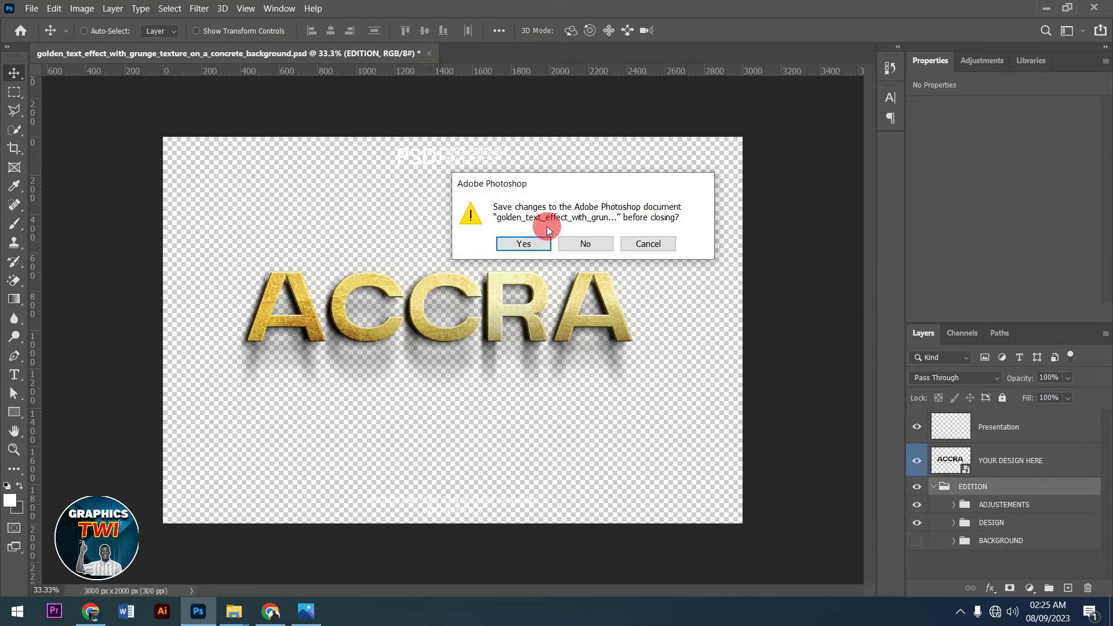
# - Discard the golden grunge document's changes, returning to the Home screen
pyautogui.click(592, 246)
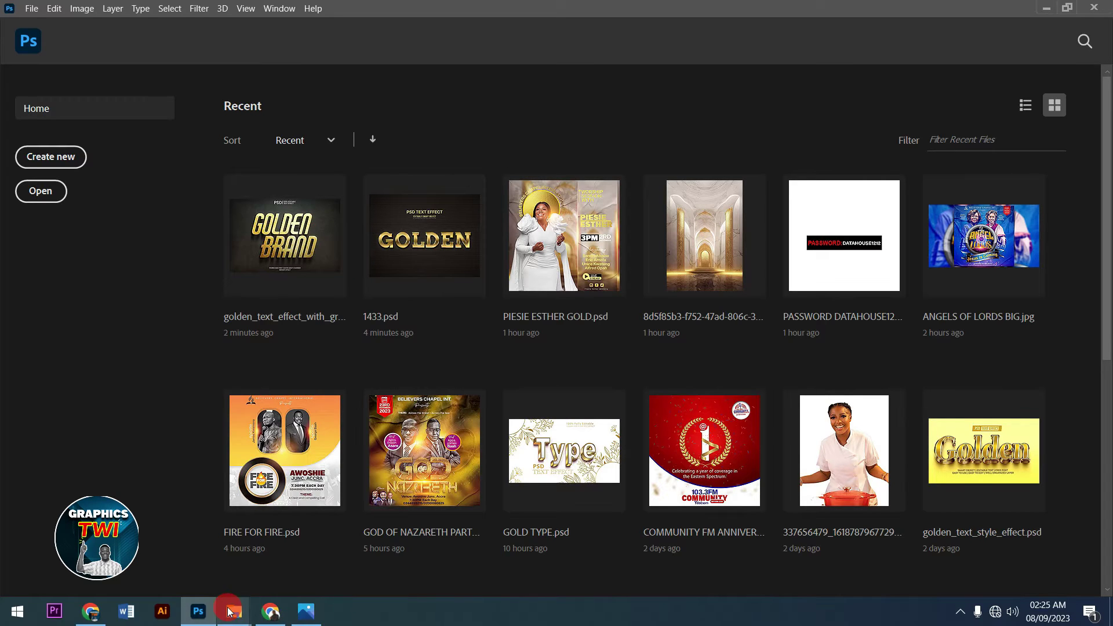
# - Drag King 3D editable text effect.psd from the GOLDEN FONT folder into Photoshop
pyautogui.moveTo(233, 612)
pyautogui.click(306, 574)
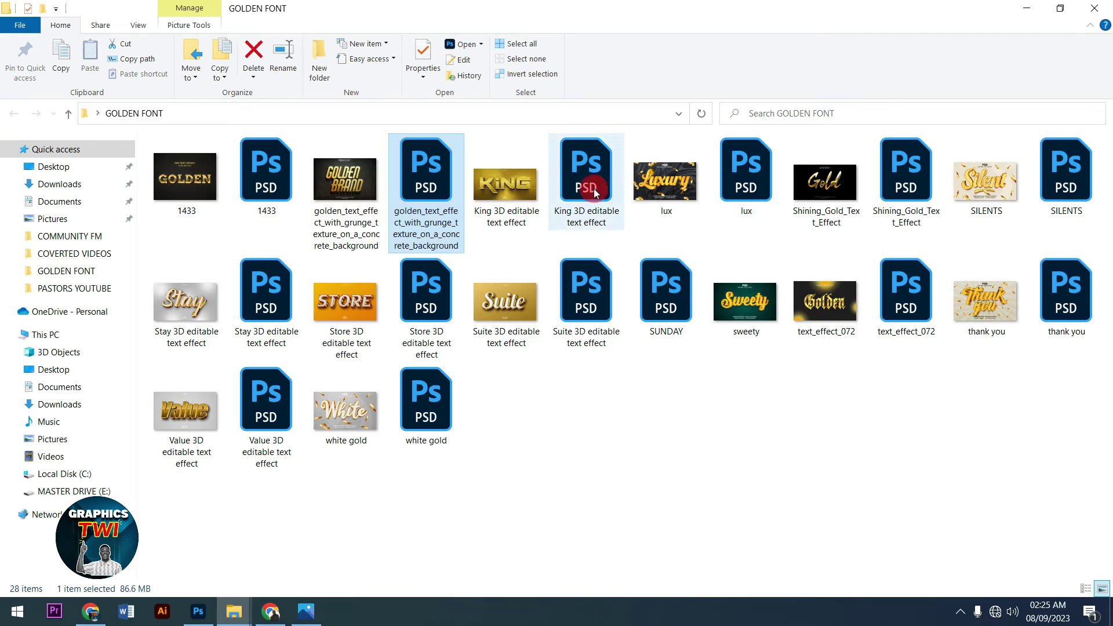
pyautogui.moveTo(592, 180); pyautogui.dragTo(510, 367)
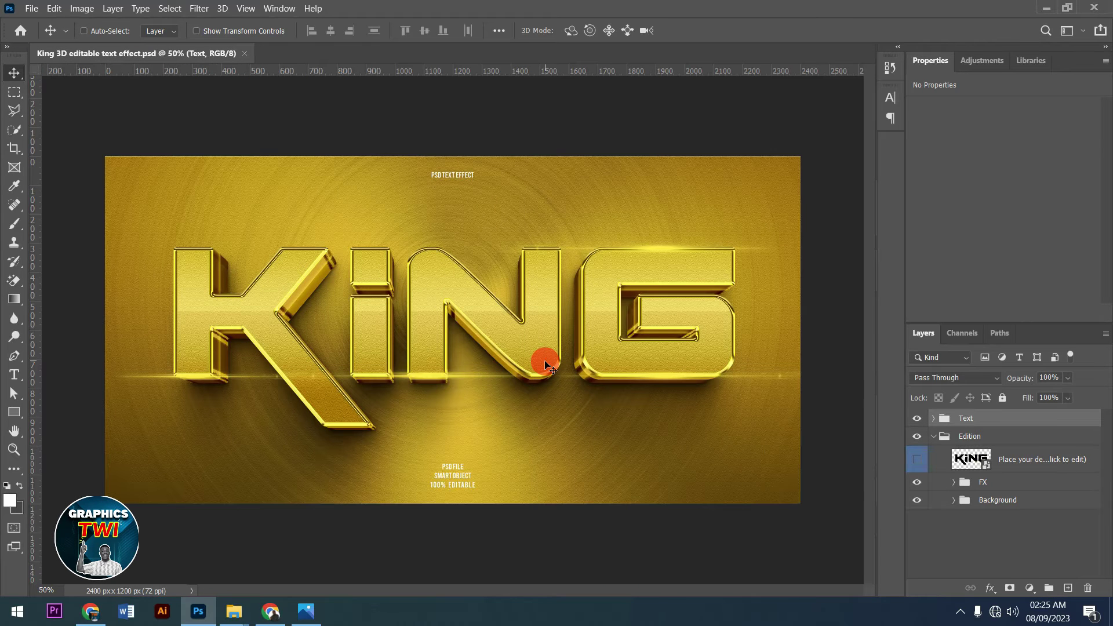
# - Open the KING smart object, replace the missing font, and retype the text as Studio
pyautogui.click(916, 459)
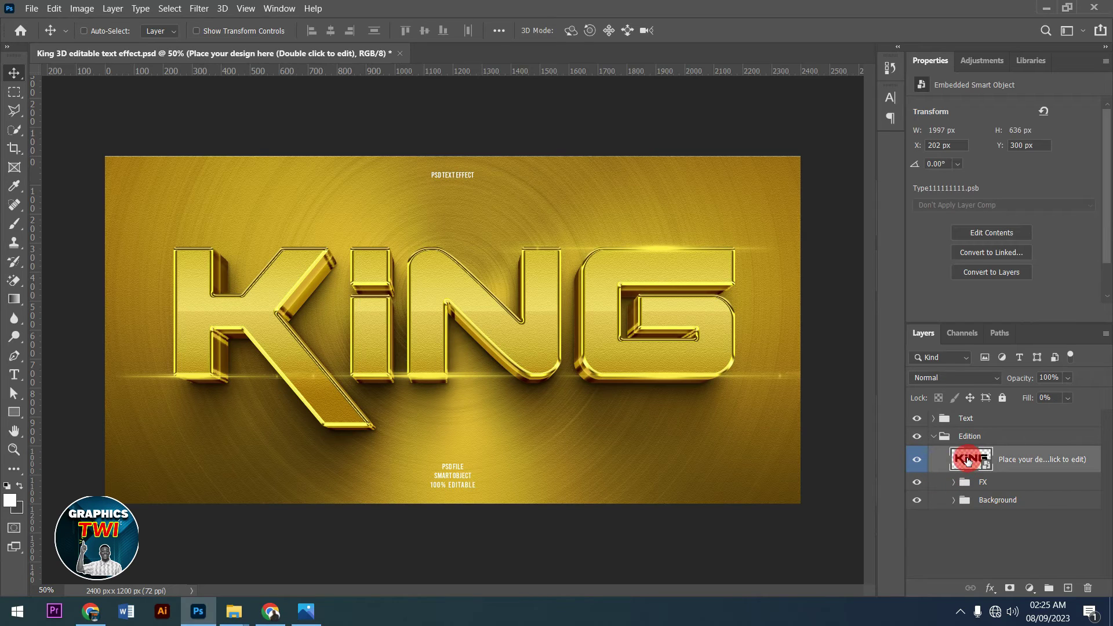
pyautogui.doubleClick(968, 461)
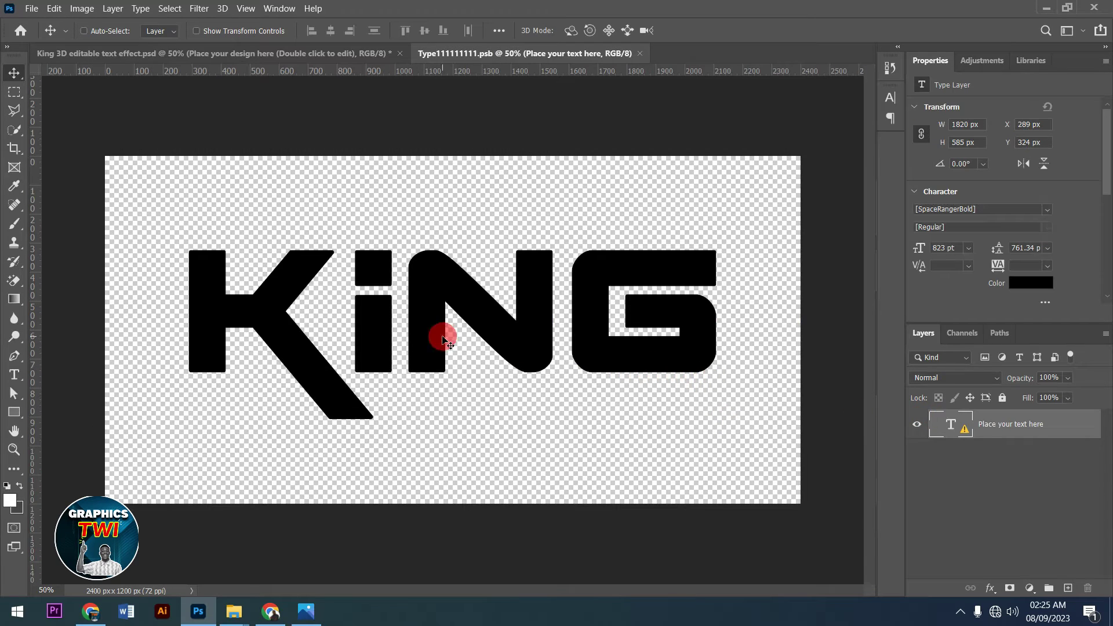
pyautogui.click(15, 375)
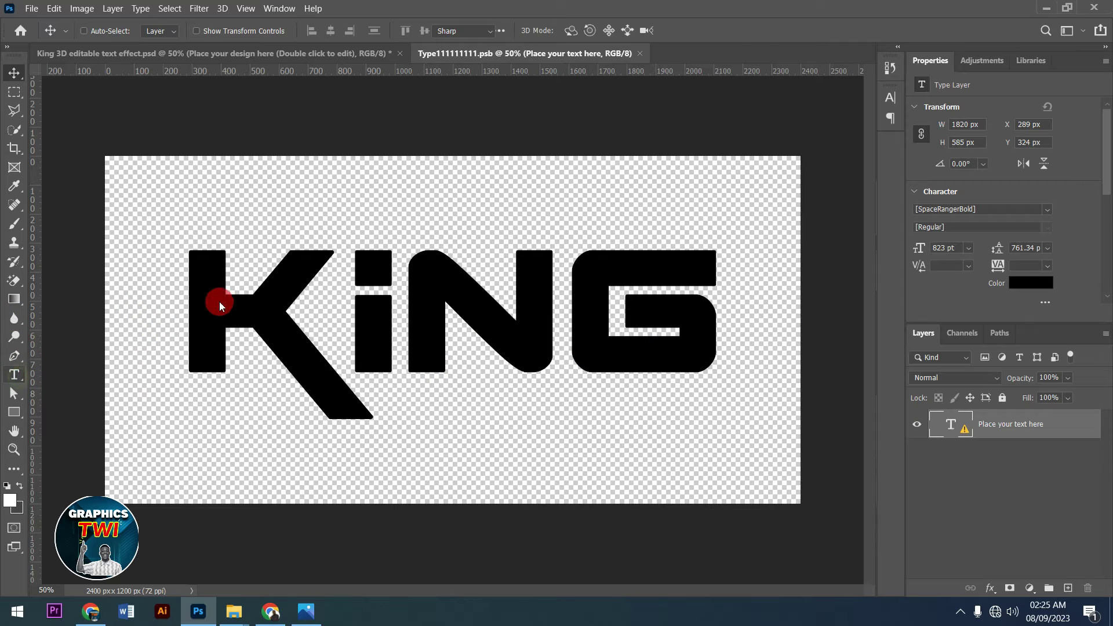
pyautogui.moveTo(204, 299); pyautogui.dragTo(686, 96)
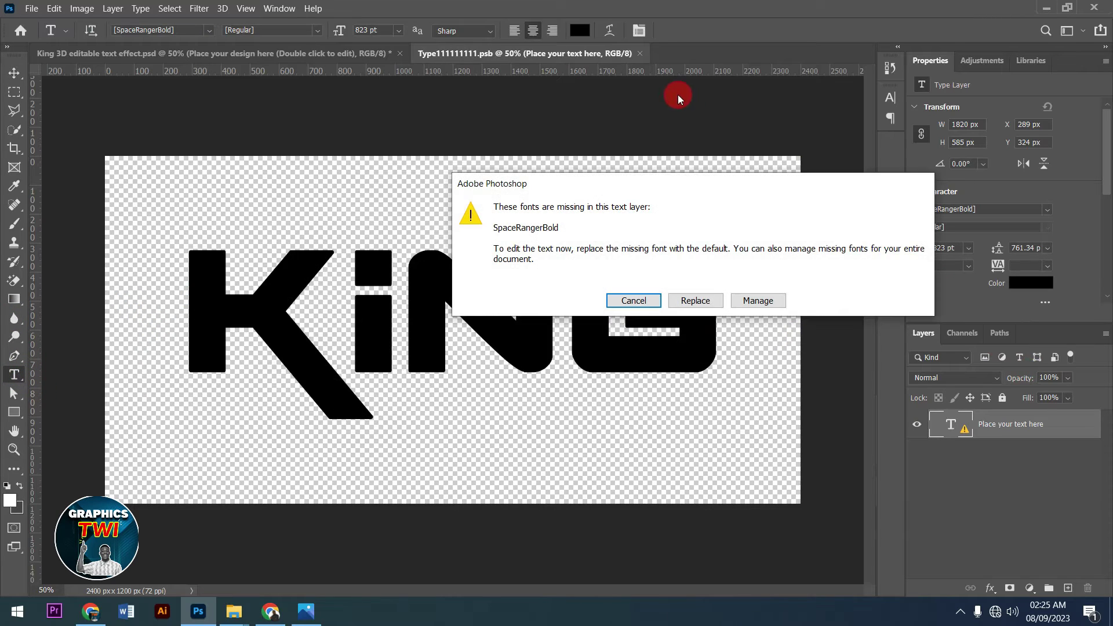
pyautogui.click(695, 301)
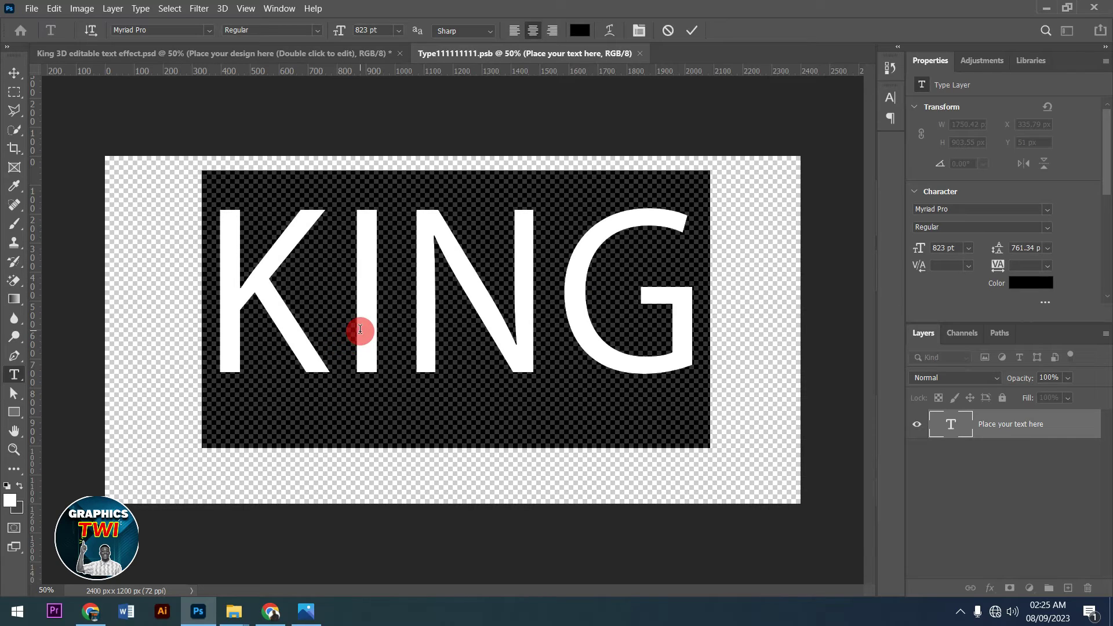
pyautogui.write('Stu')
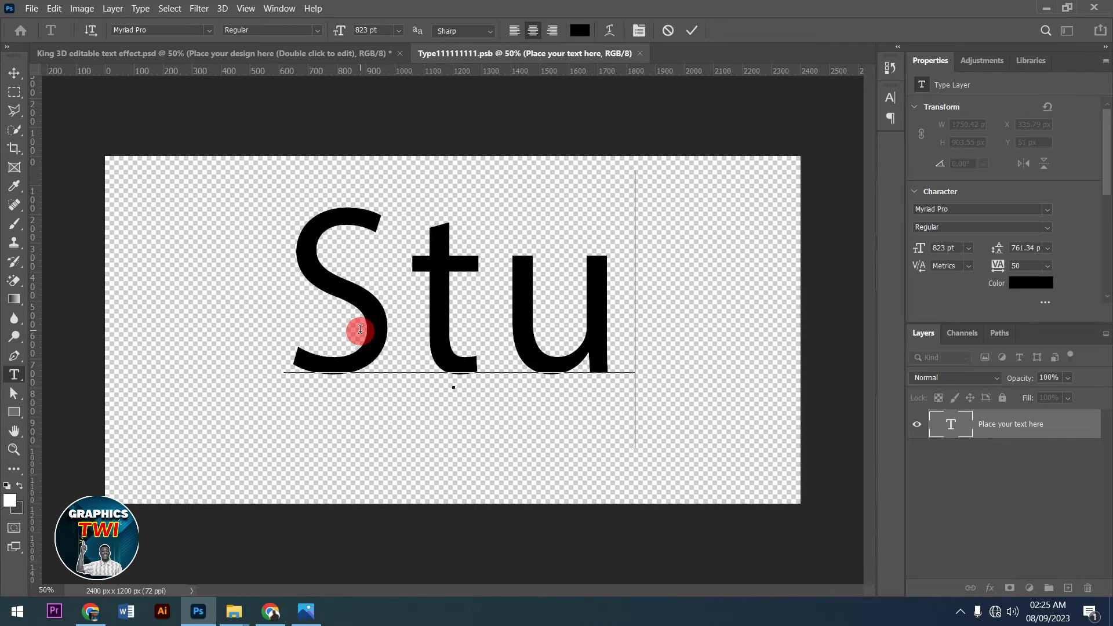
pyautogui.write('dio')
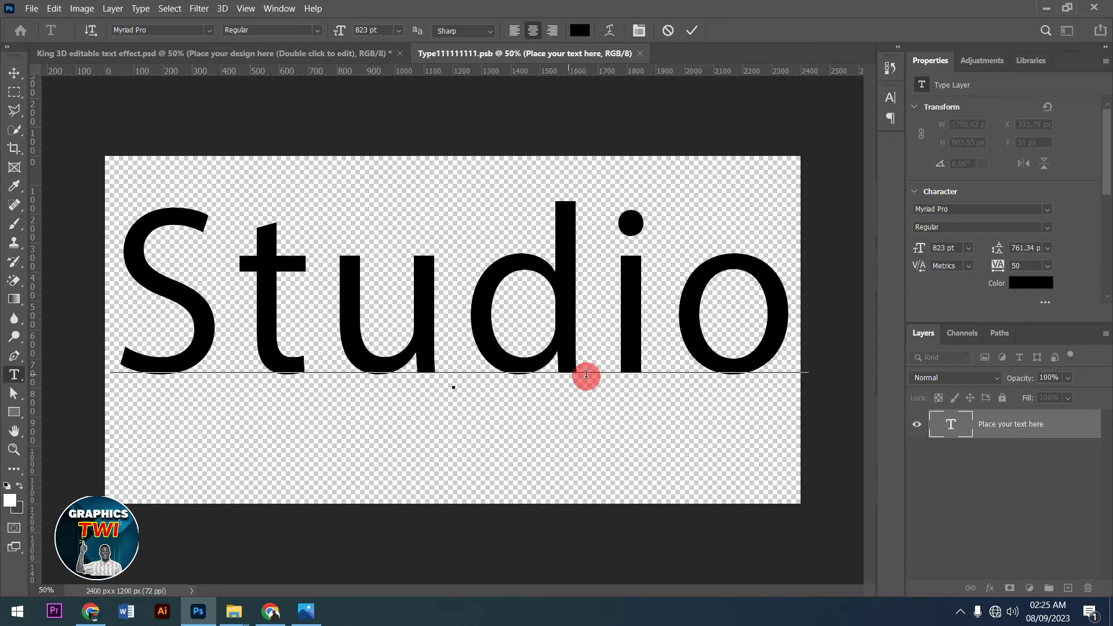
# - Set the Studio text's tracking to 0 in the Character panel
pyautogui.hotkey('ctrl', 'a')
pyautogui.click(639, 31)
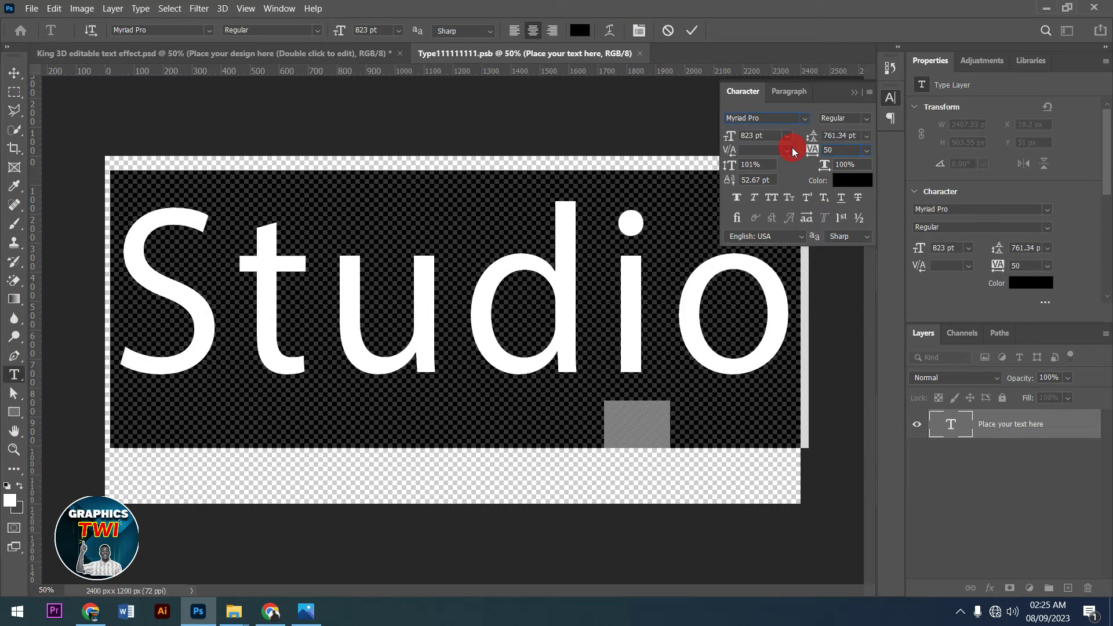
pyautogui.write('0000')
pyautogui.press('Return')
pyautogui.click(600, 244)
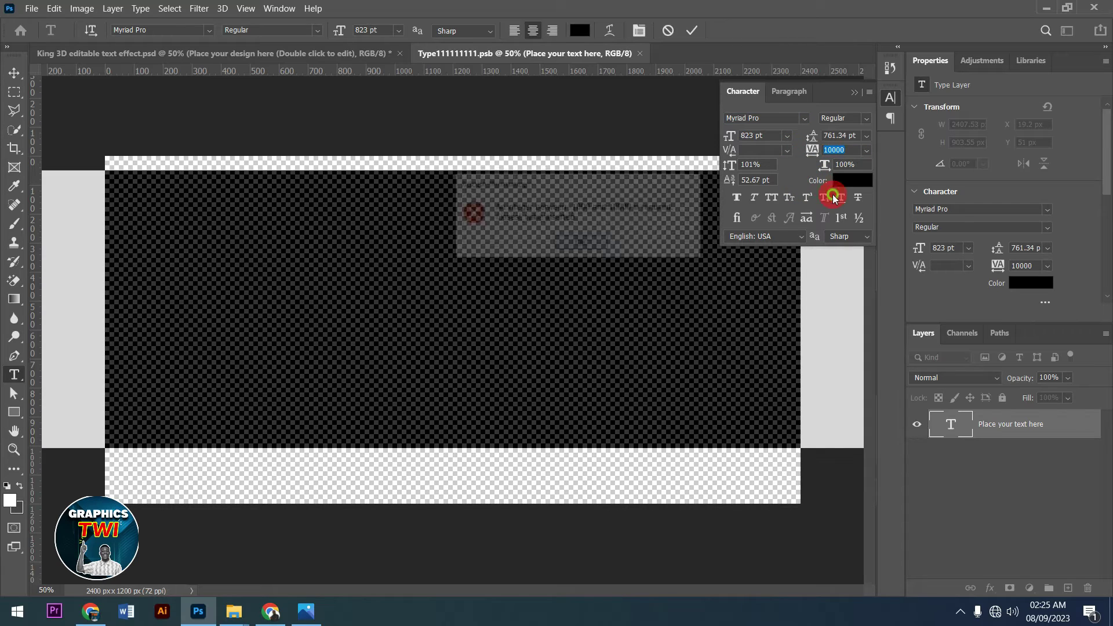
pyautogui.click(860, 158)
pyautogui.doubleClick(856, 150)
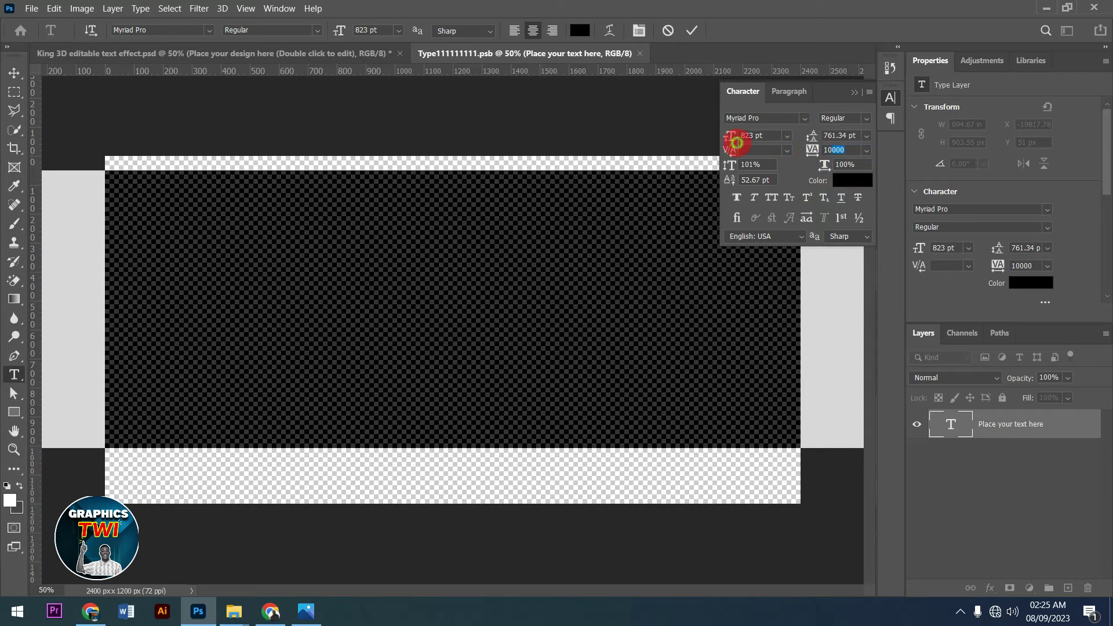
pyautogui.write('0')
pyautogui.press('Return')
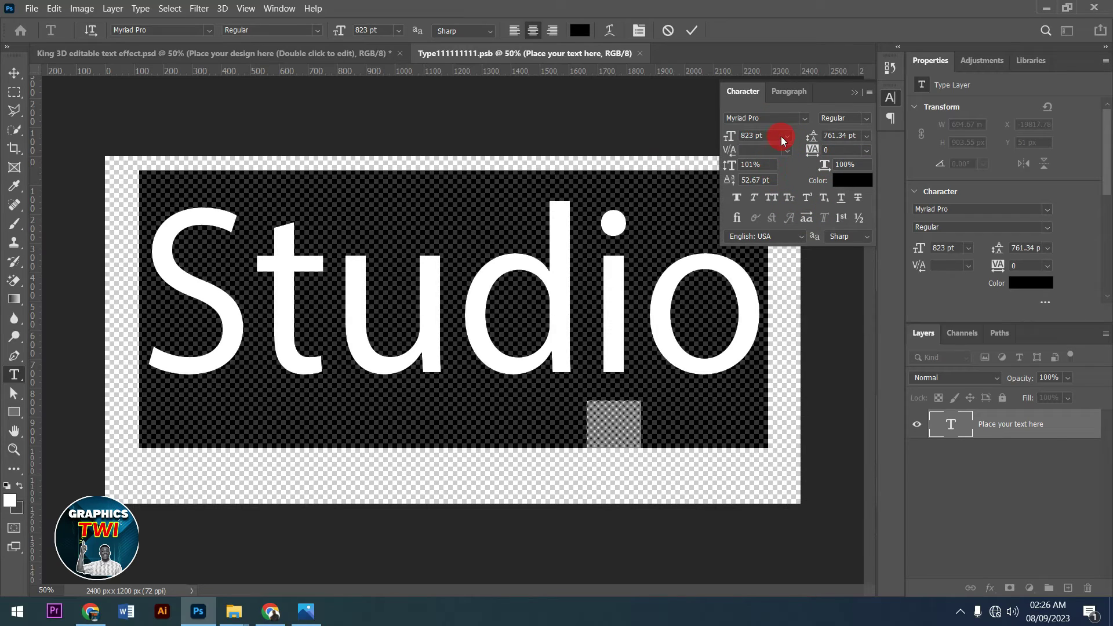
# - Apply the Naughty Monster font, commit the text, and close the smart object
pyautogui.click(806, 120)
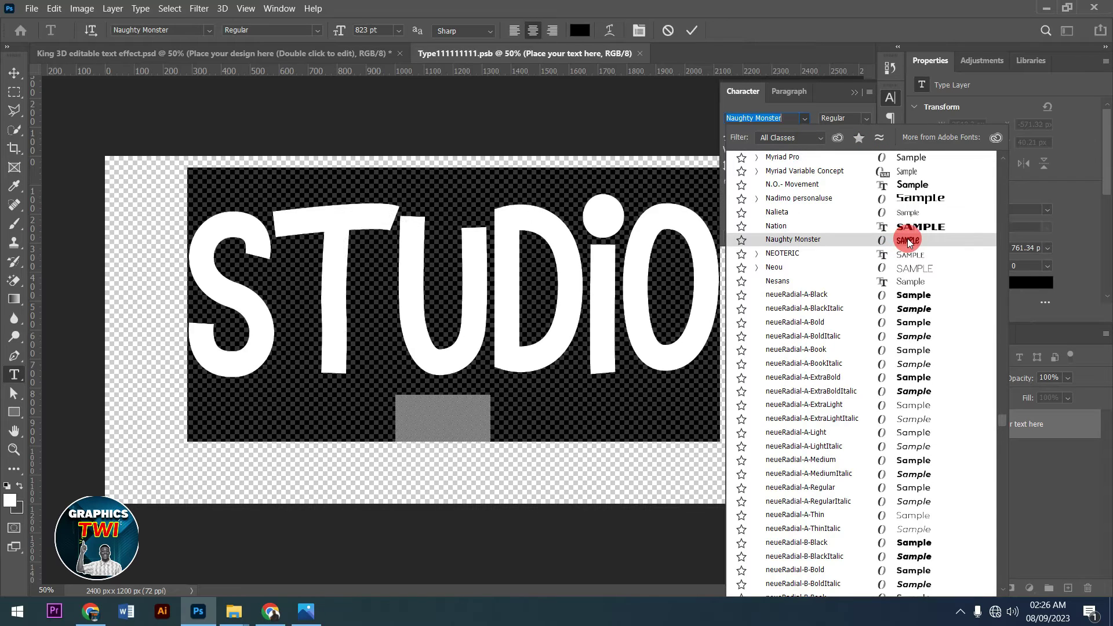
pyautogui.click(909, 242)
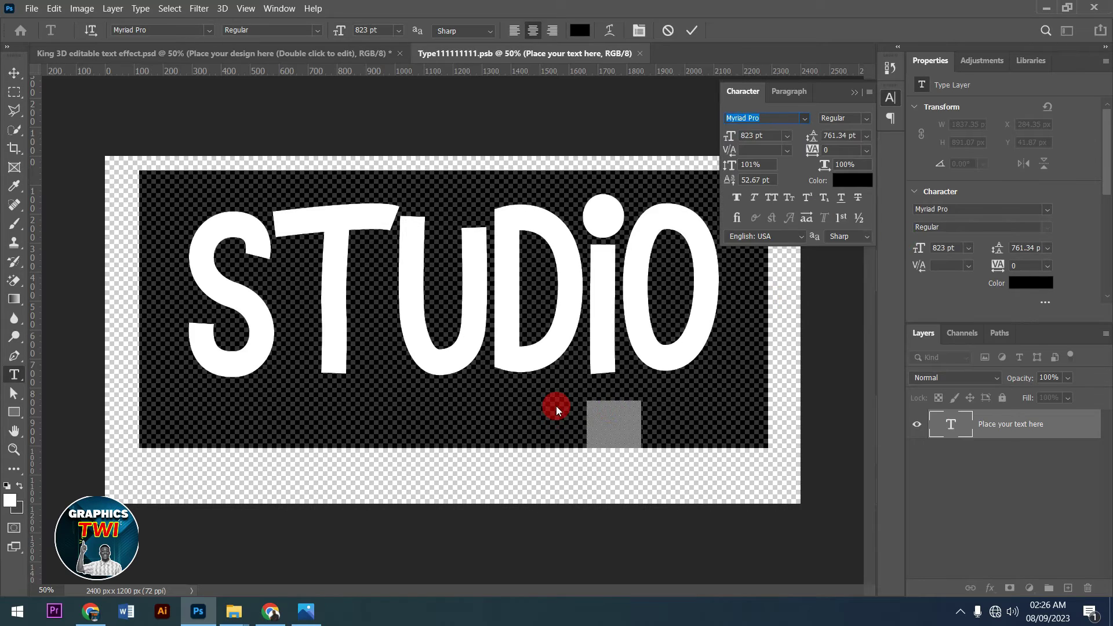
pyautogui.click(686, 34)
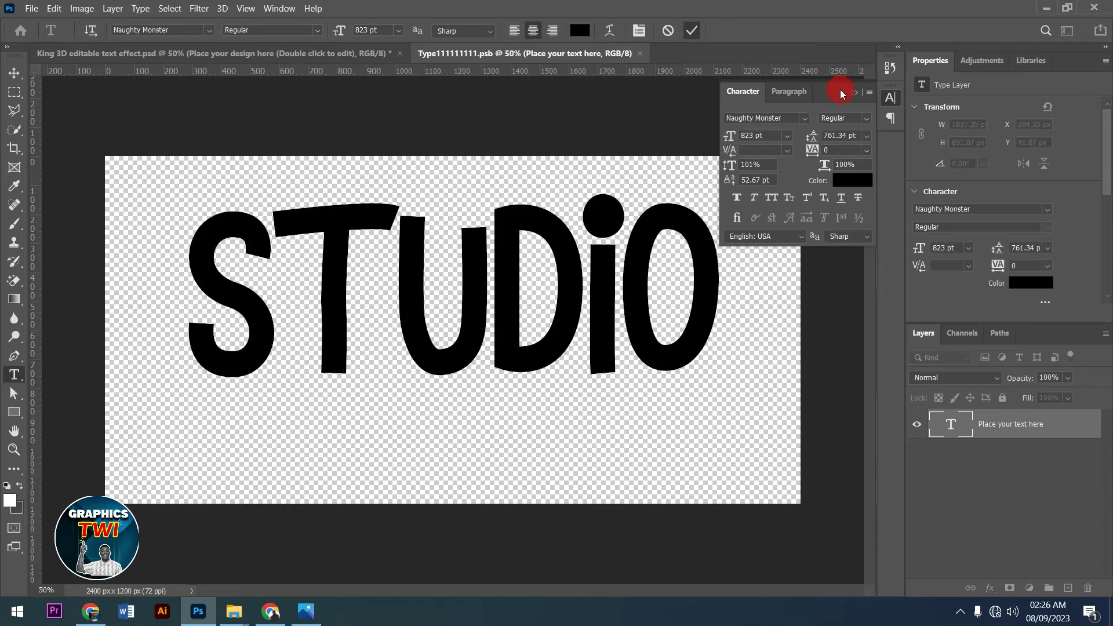
pyautogui.click(855, 92)
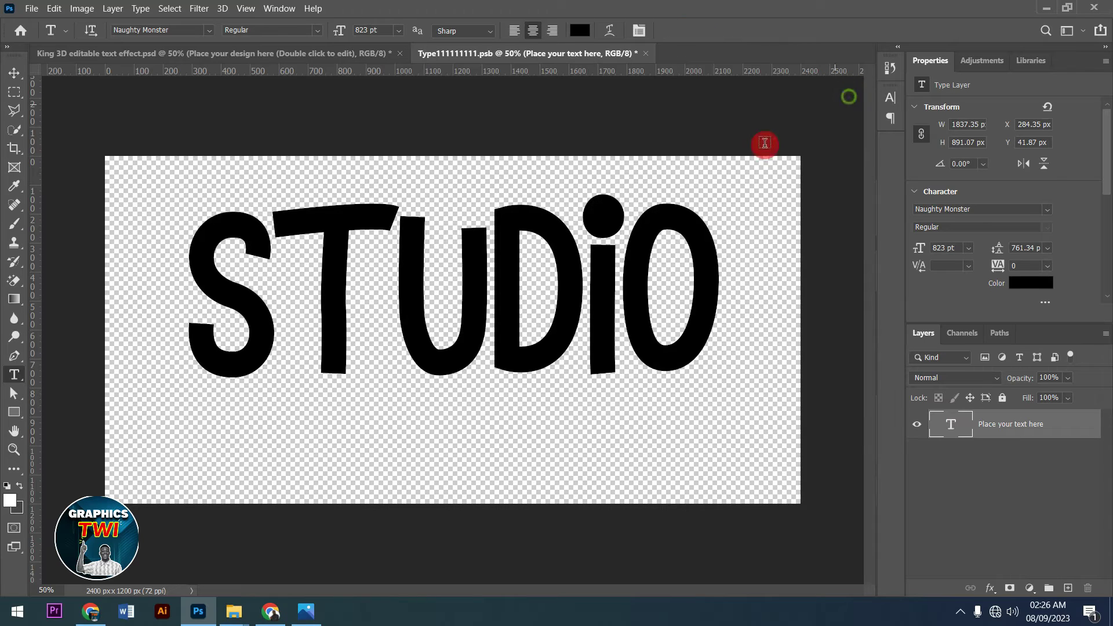
pyautogui.click(645, 53)
# - Save the Studio text, then hide the Background and Text groups in the King 3D template
pyautogui.click(523, 244)
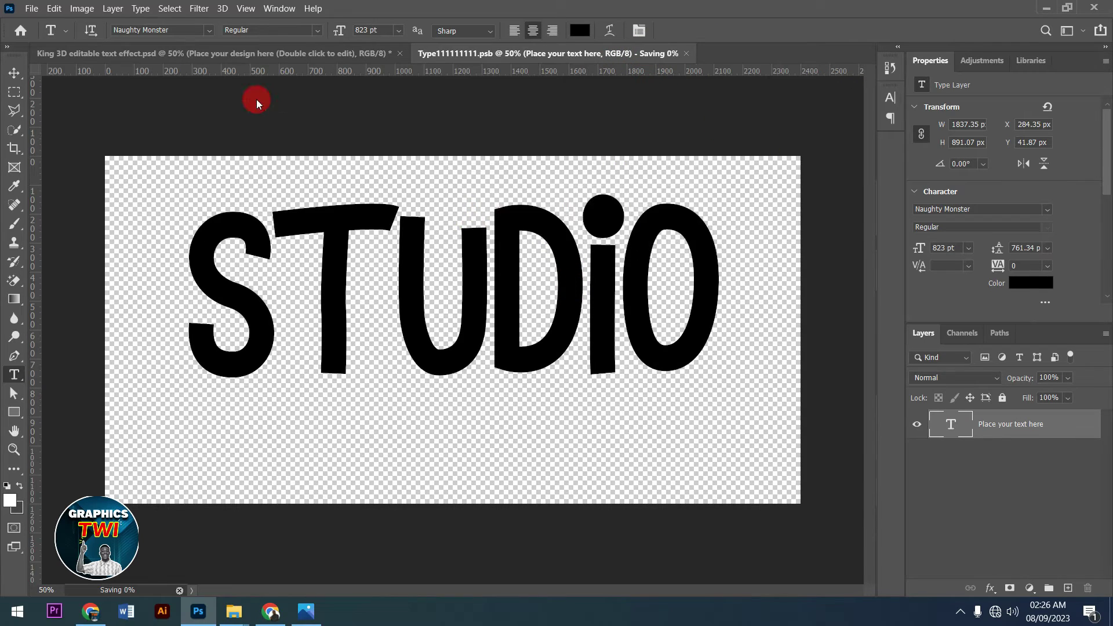
pyautogui.click(218, 54)
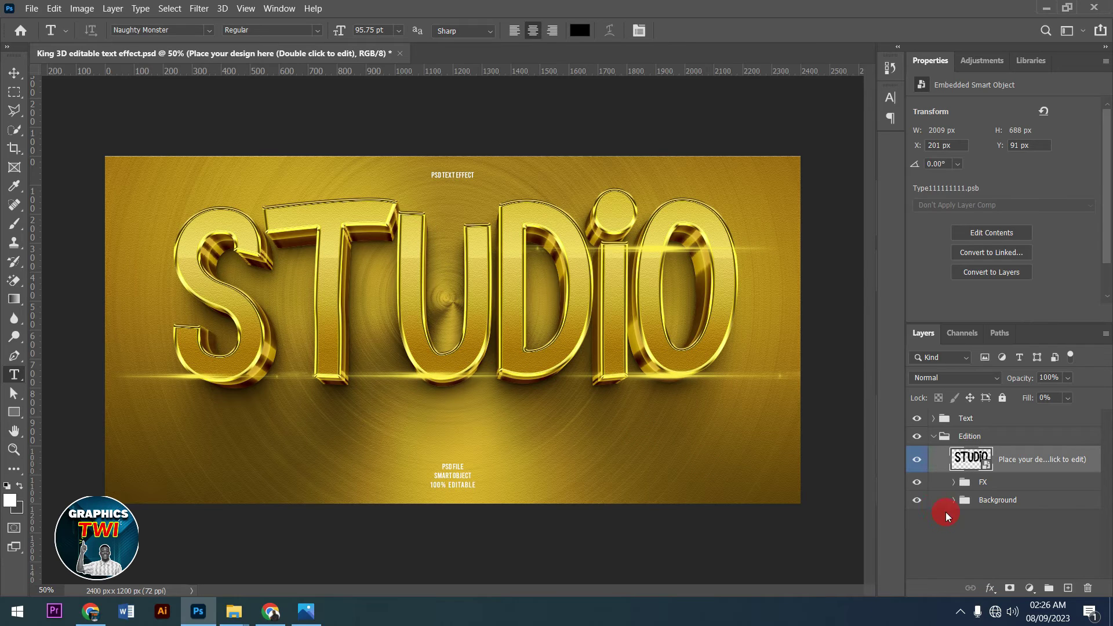
pyautogui.click(917, 499)
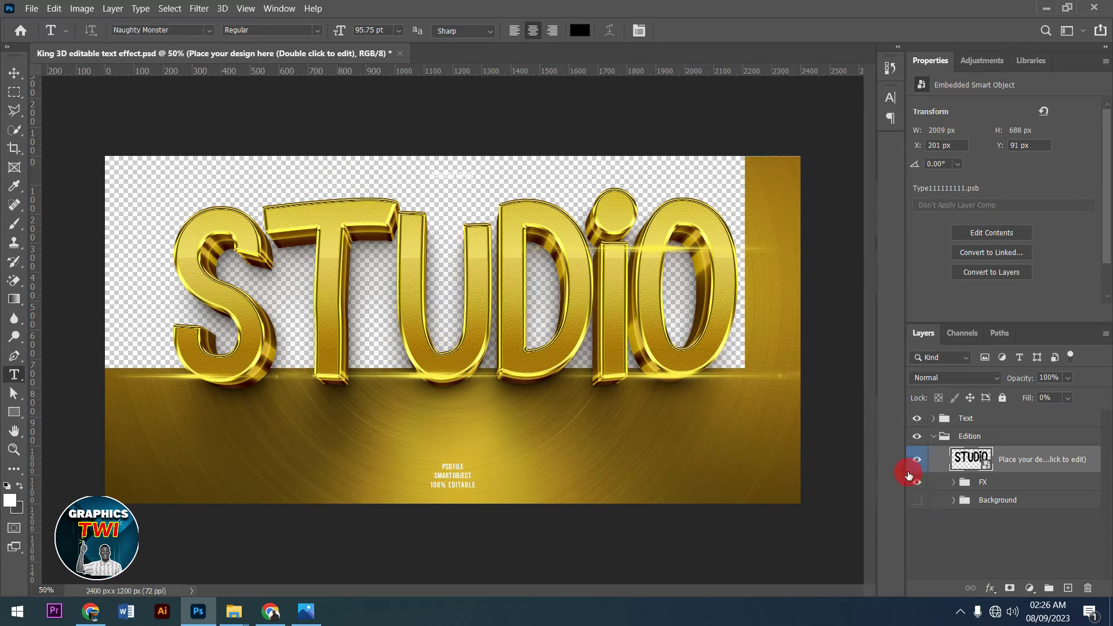
pyautogui.click(917, 420)
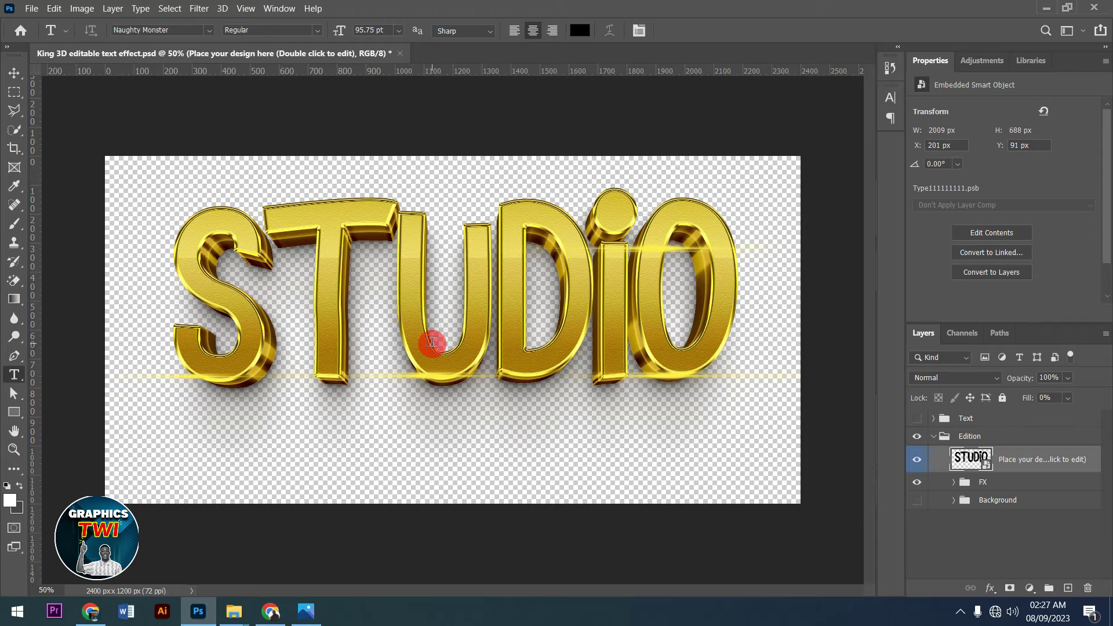
pyautogui.click(400, 54)
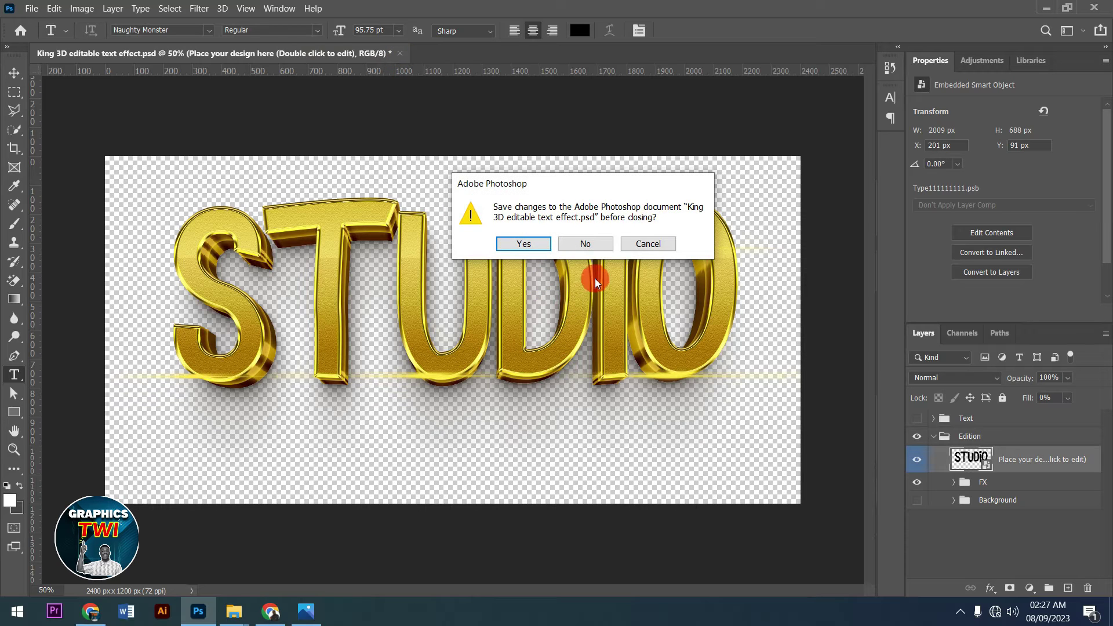
# - Close King 3D without saving and open lux.psd from the GOLDEN FONT folder
pyautogui.click(586, 245)
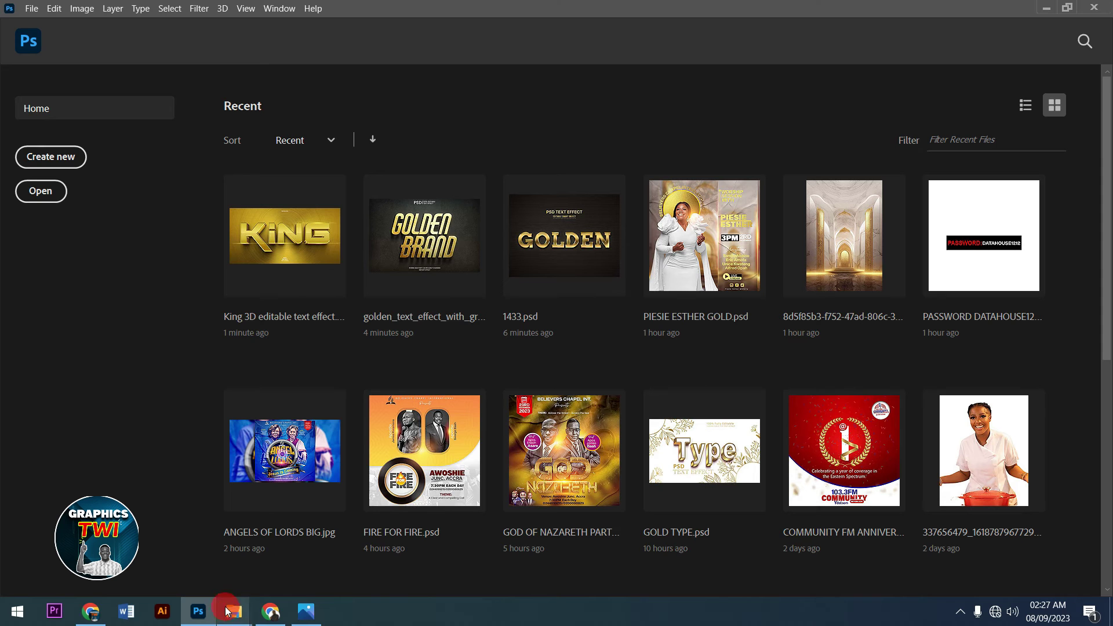
pyautogui.click(234, 608)
pyautogui.click(306, 567)
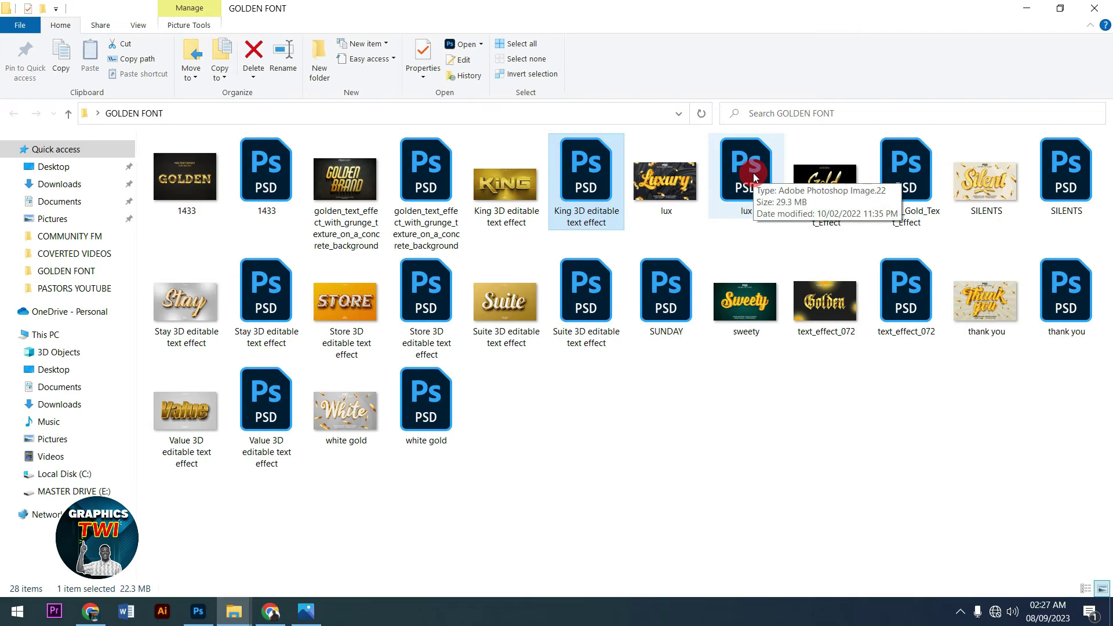
pyautogui.moveTo(750, 158); pyautogui.dragTo(409, 356)
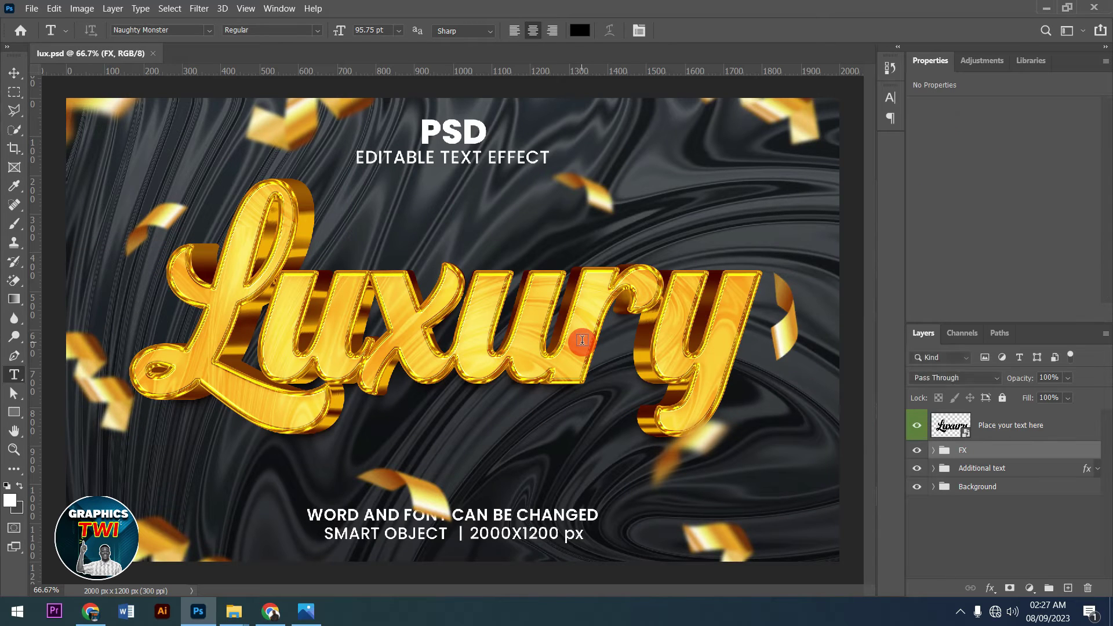
pyautogui.click(952, 428)
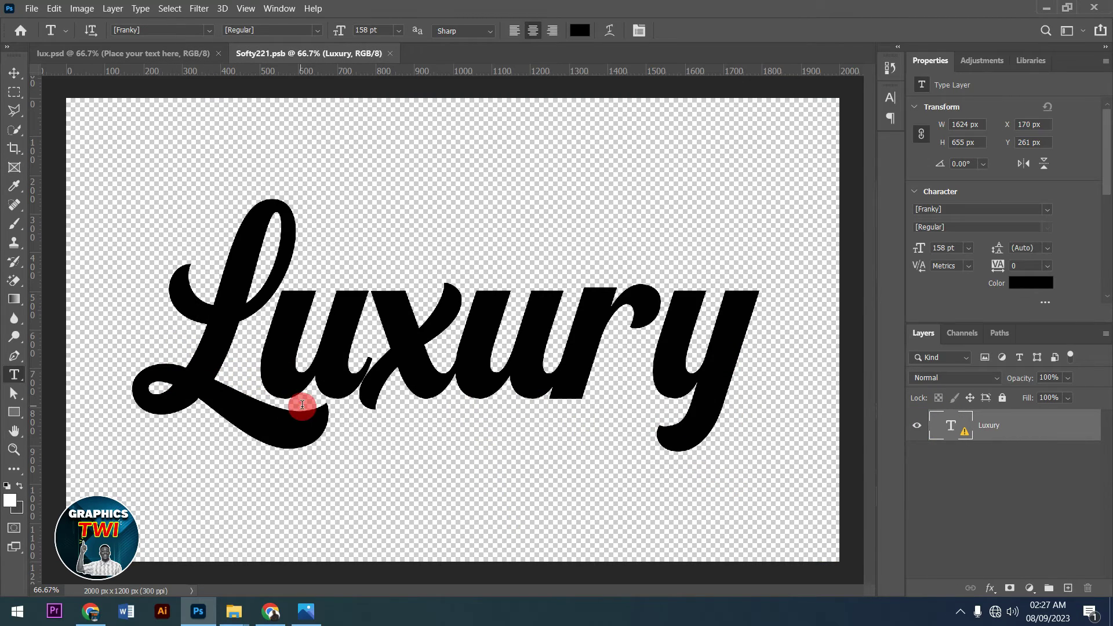
# - Replace the missing Franky font and change the text Luxury to School
pyautogui.click(194, 335)
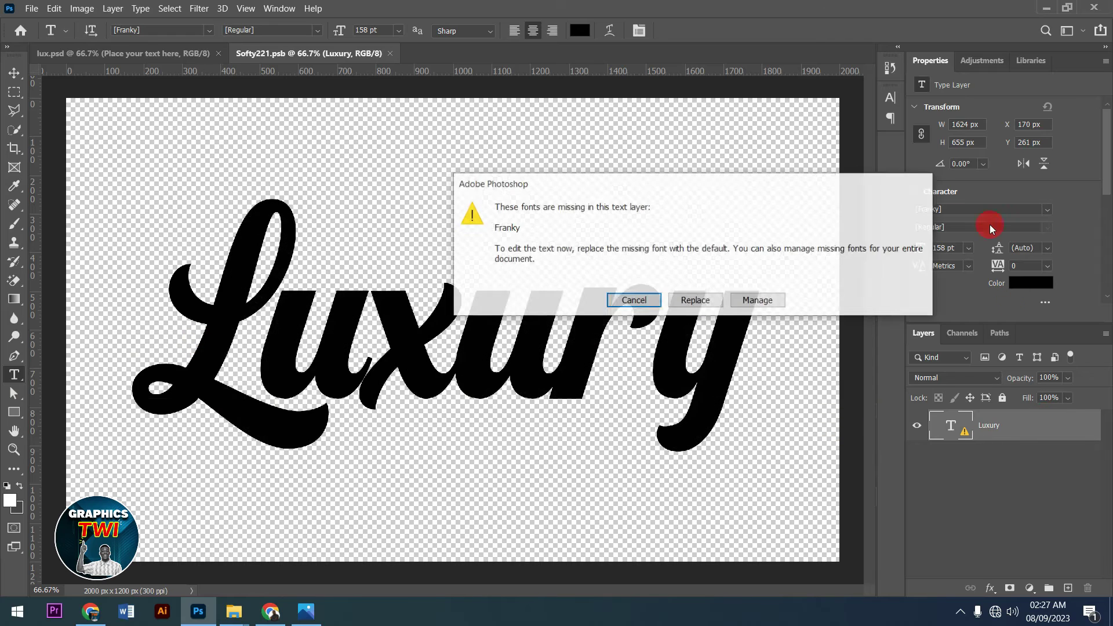
pyautogui.click(696, 301)
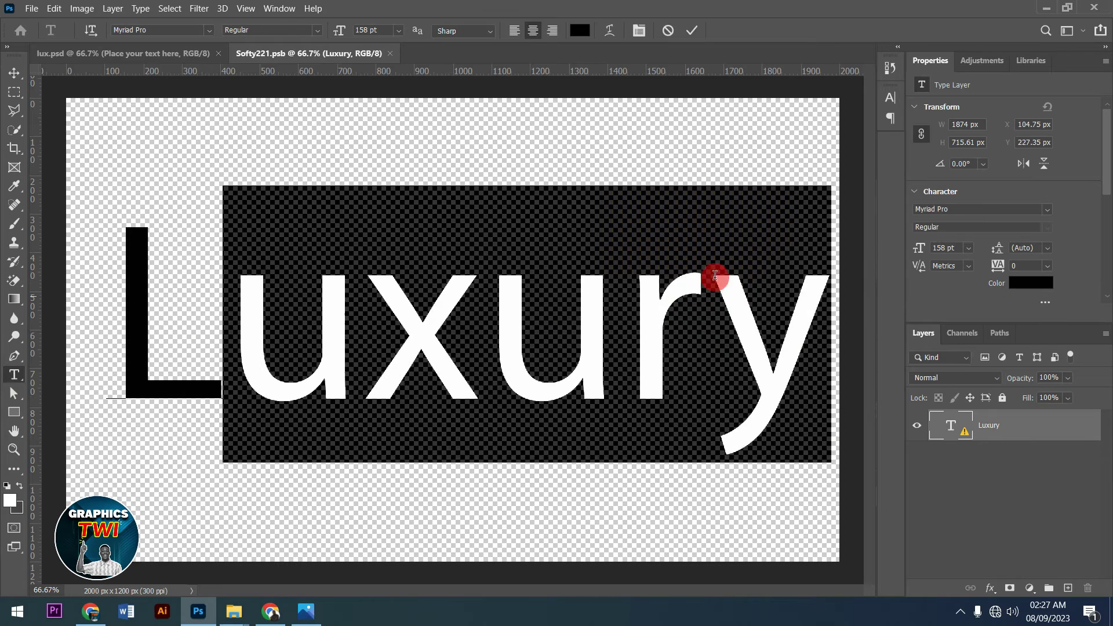
pyautogui.hotkey('ctrl', 'a')
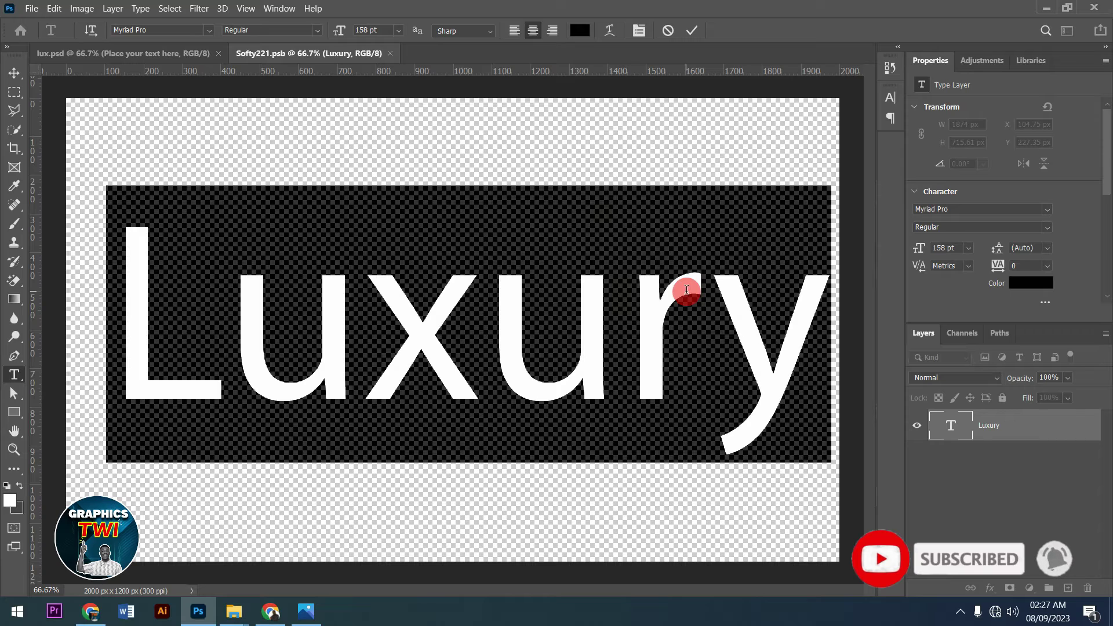
pyautogui.write('School')
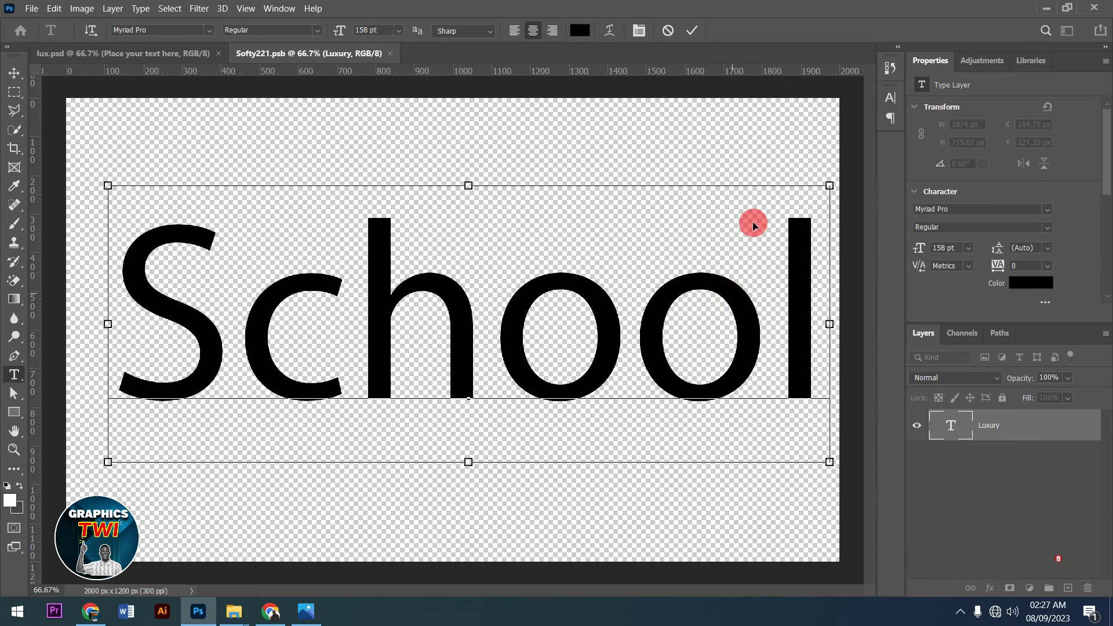
# - Set School in the Milky Coffee font, commit, and close the Softy221 smart object
pyautogui.hotkey('ctrl', 'a')
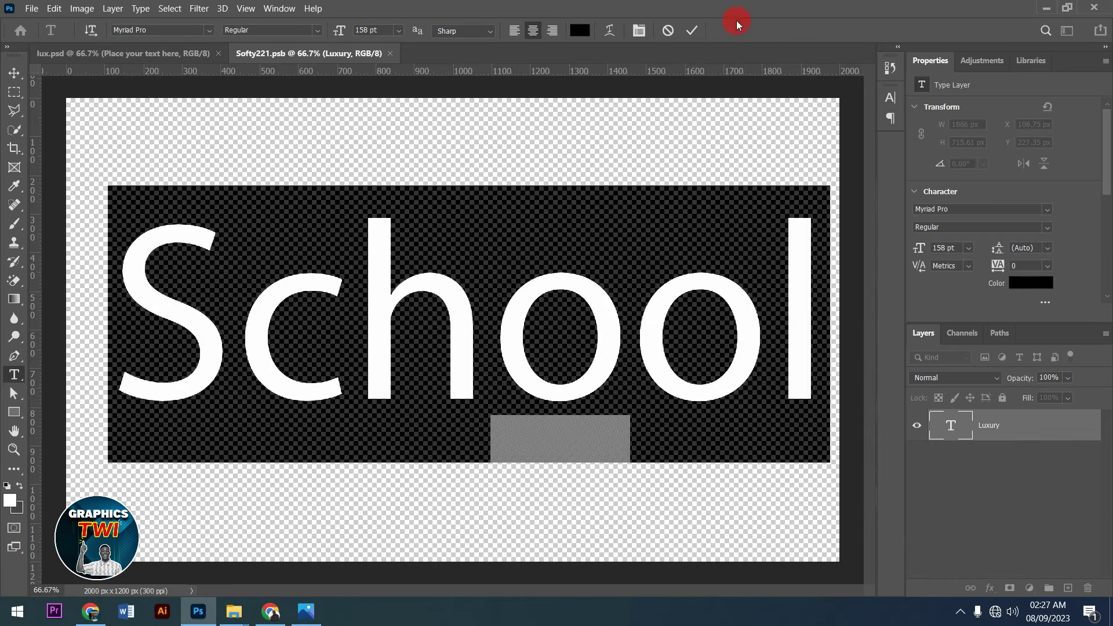
pyautogui.click(638, 32)
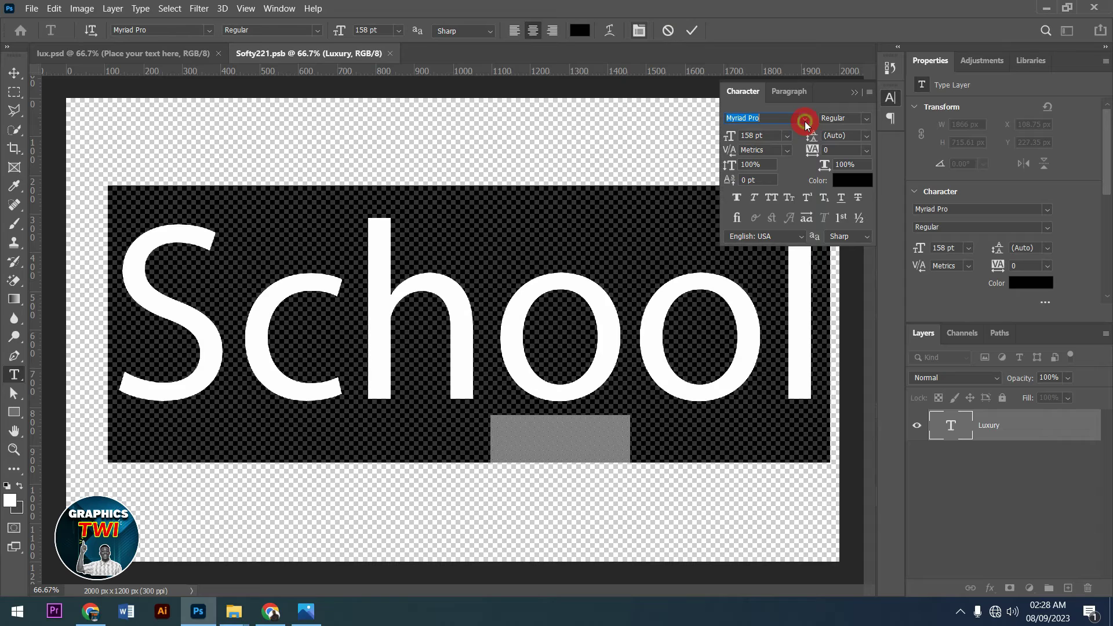
pyautogui.click(805, 119)
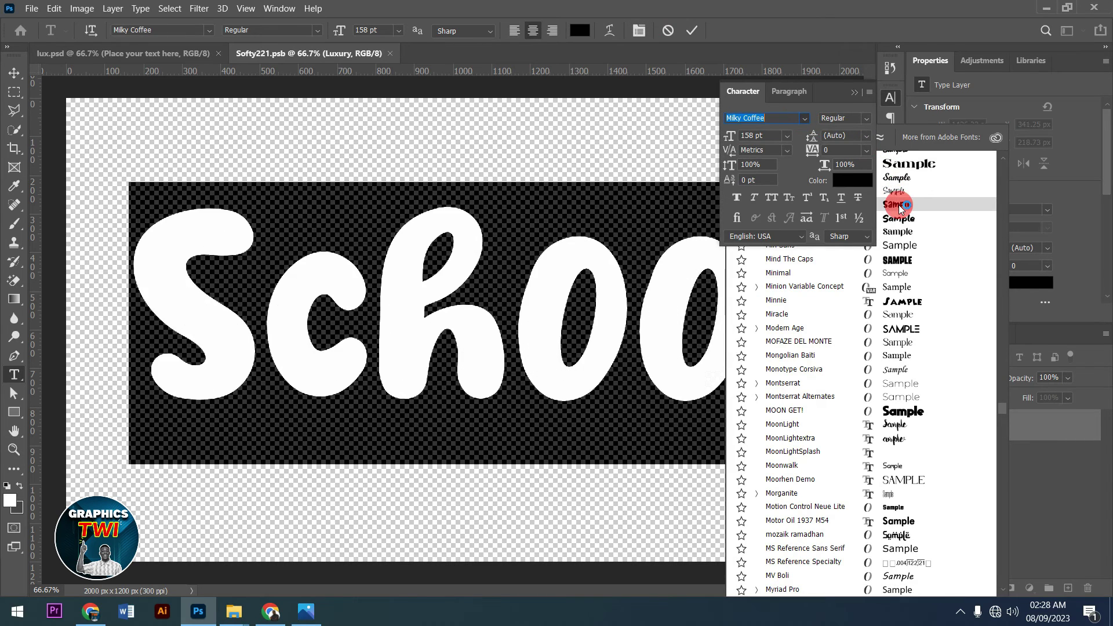
pyautogui.click(899, 205)
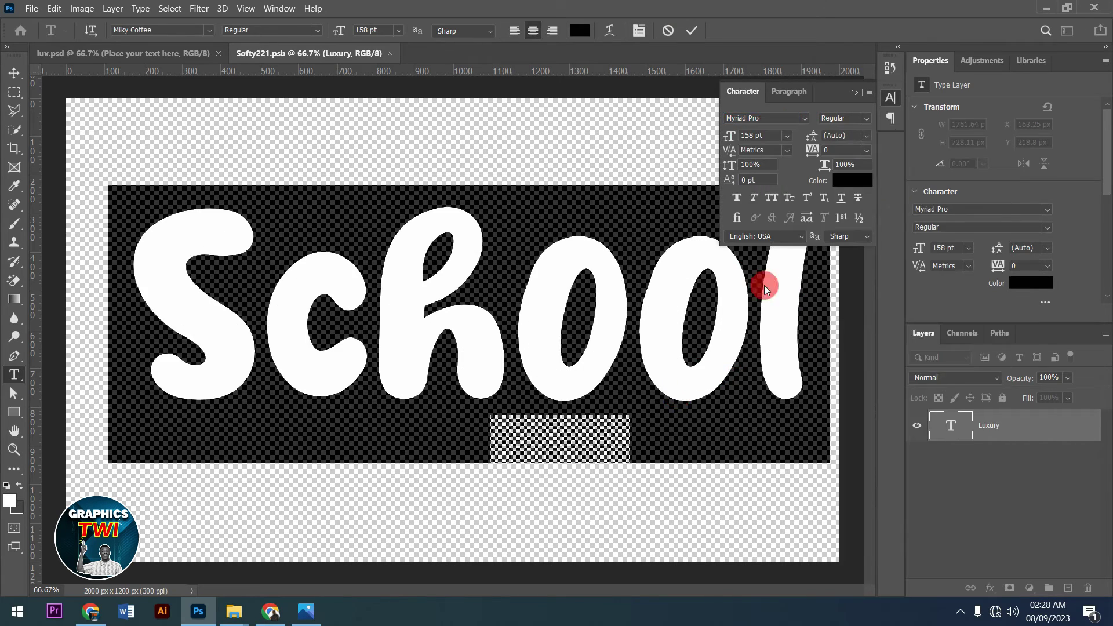
pyautogui.click(697, 30)
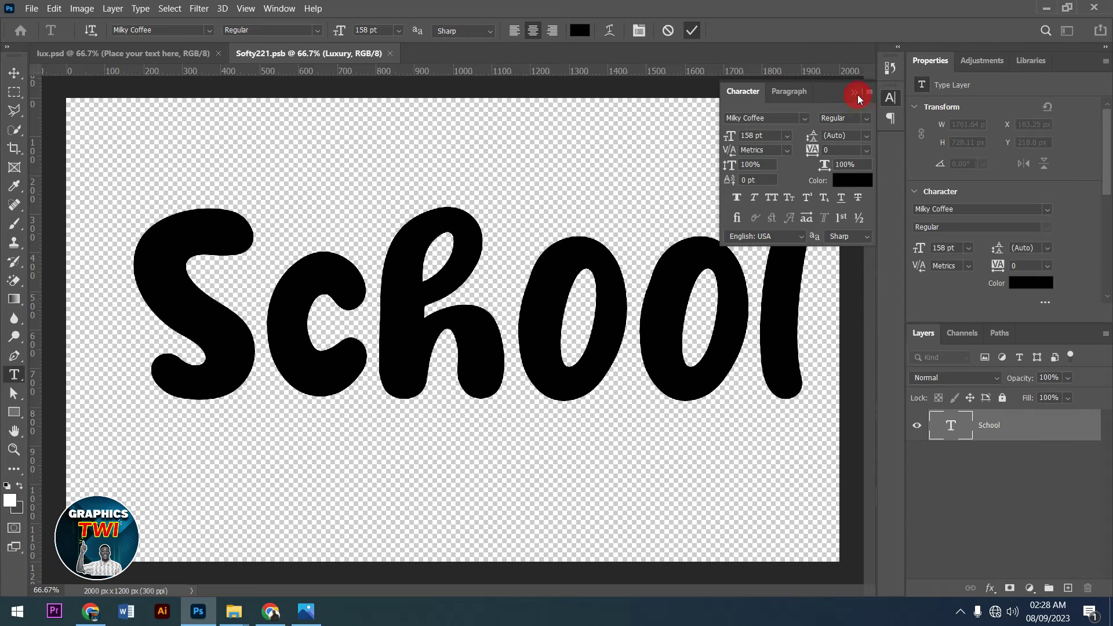
pyautogui.click(856, 92)
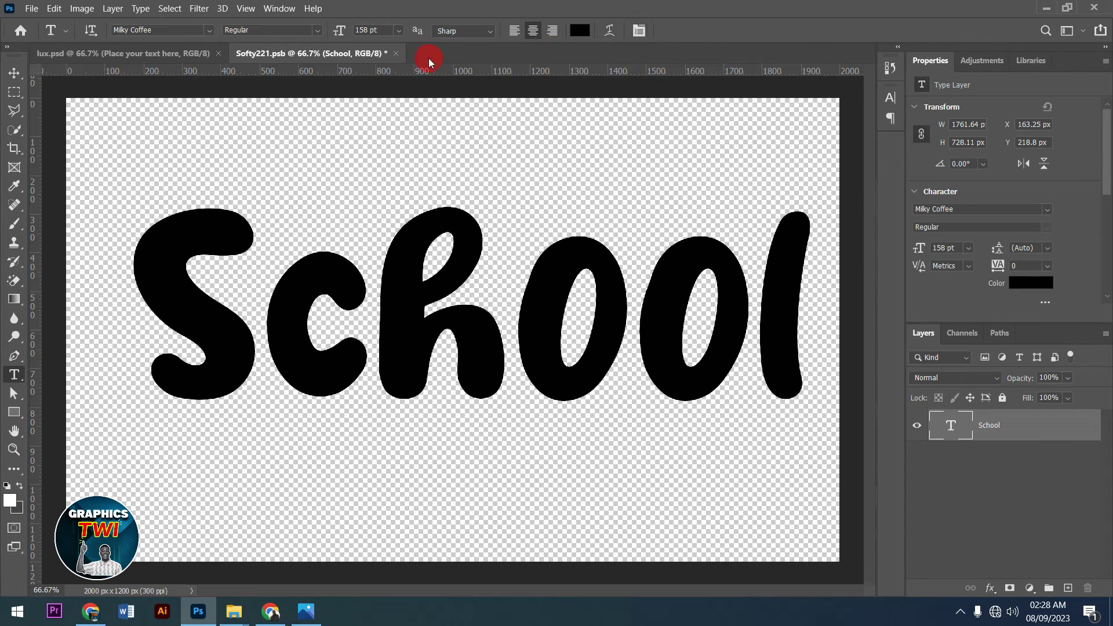
pyautogui.click(398, 54)
# - Save the Softy221.psb text edits, then hide the Background group in lux.psd
pyautogui.click(539, 246)
pyautogui.click(168, 54)
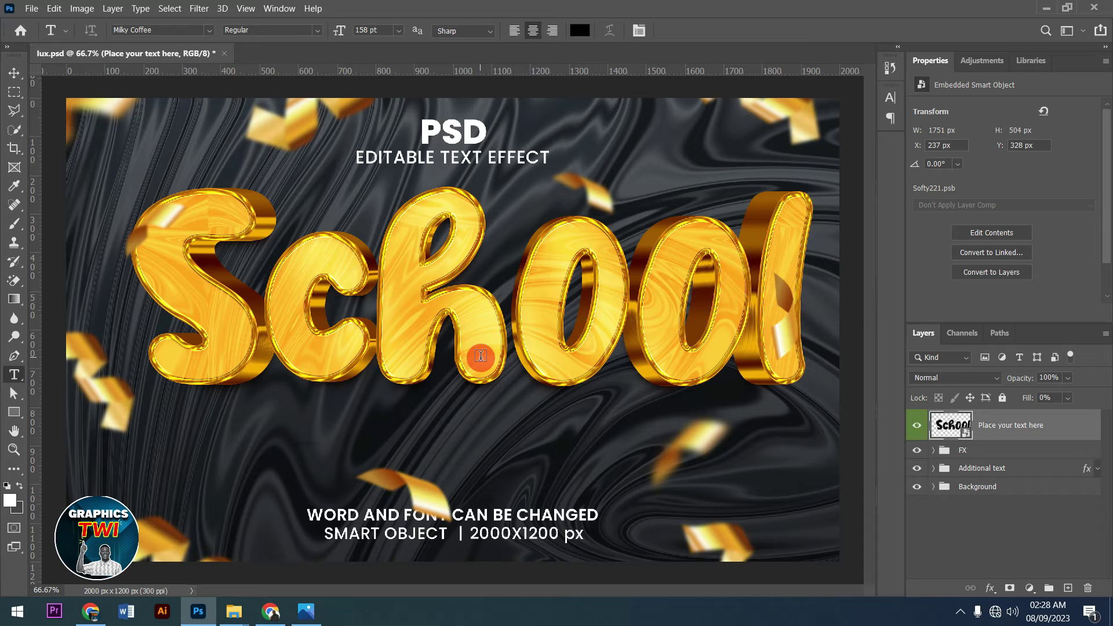
pyautogui.click(920, 492)
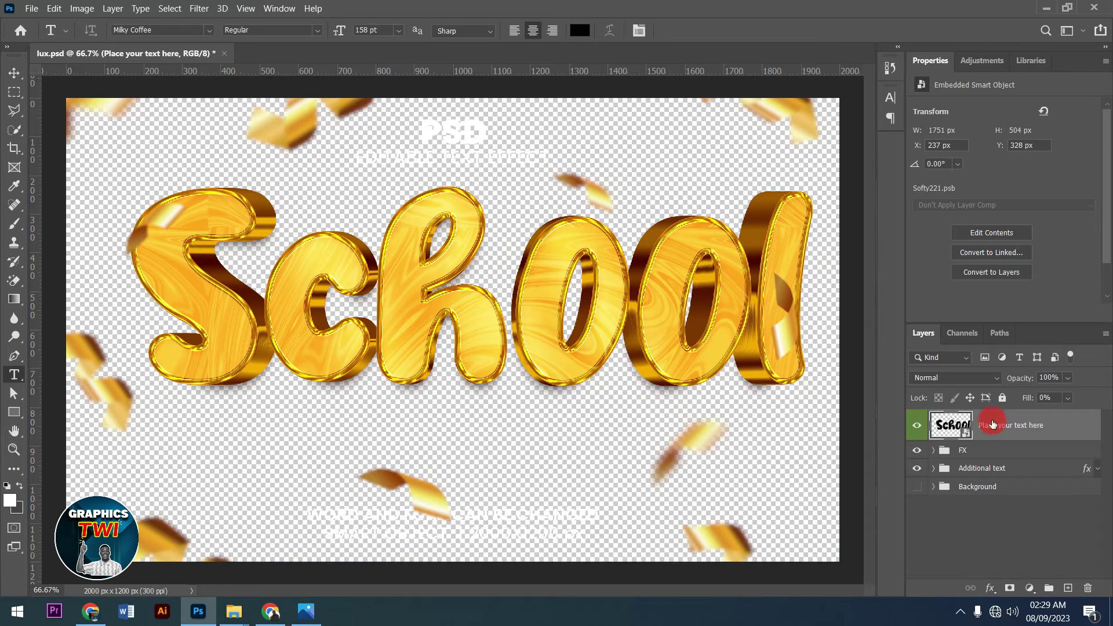
pyautogui.click(917, 468)
# - Hide the Shadow group and the Top element confetti group in the School mockup
pyautogui.click(933, 451)
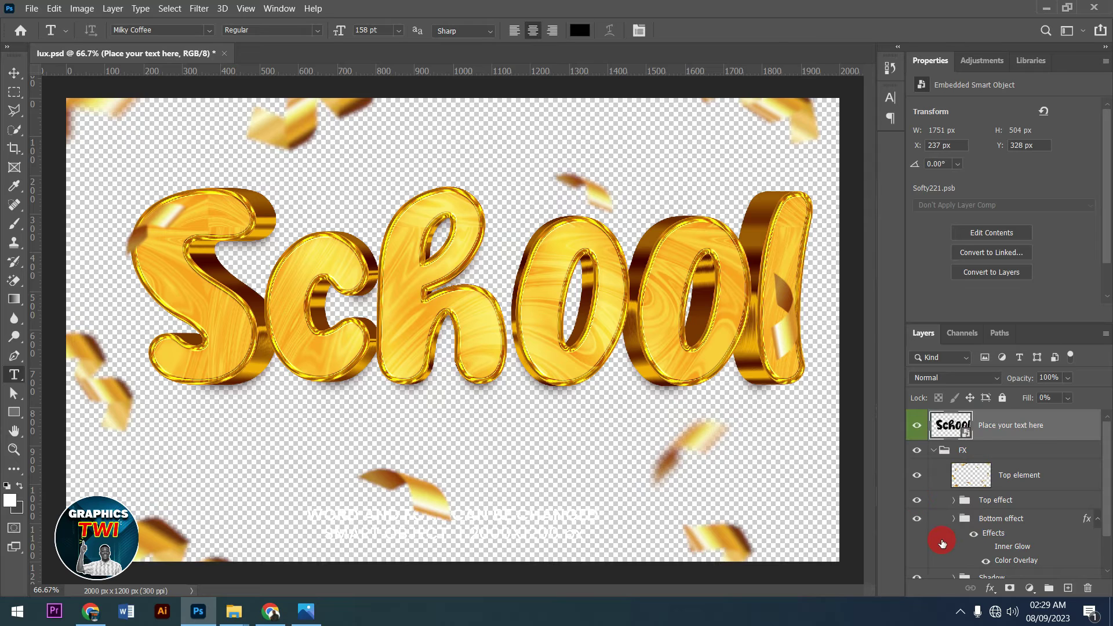
pyautogui.scroll(-1, 947, 543)
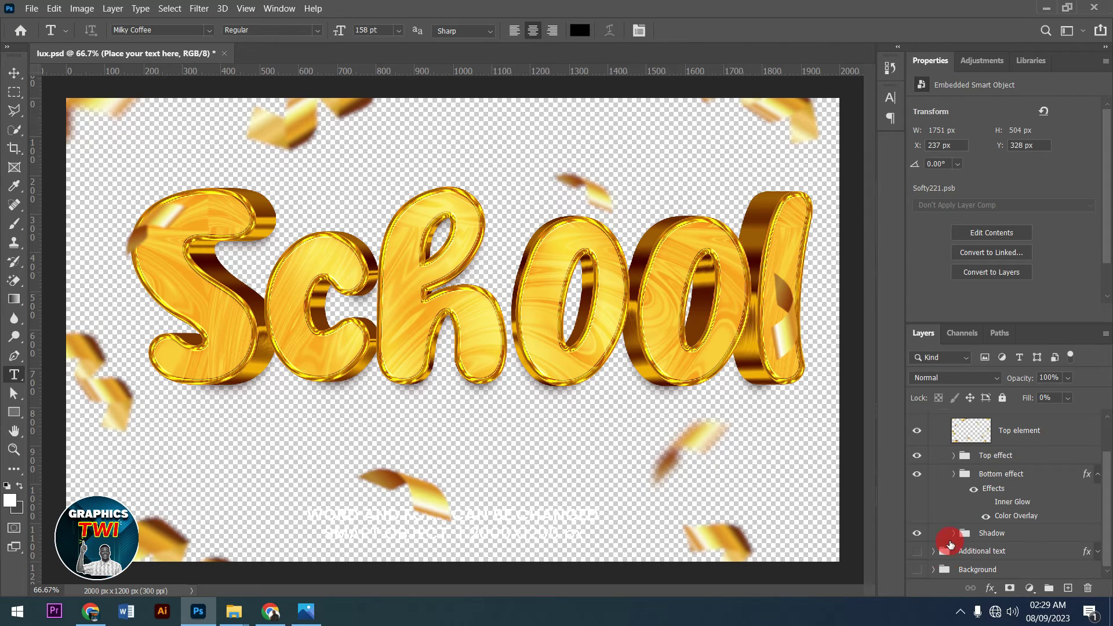
pyautogui.click(917, 533)
pyautogui.click(914, 432)
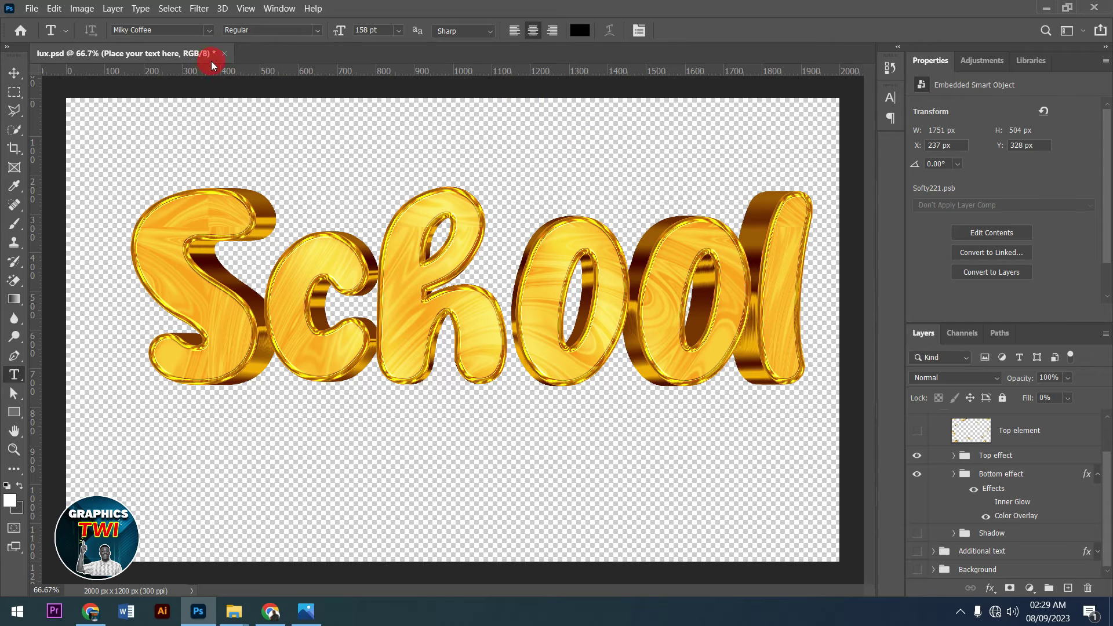
# - Close lux.psd without saving and bring the GOLDEN FONT folder window forward
pyautogui.click(228, 52)
pyautogui.click(582, 243)
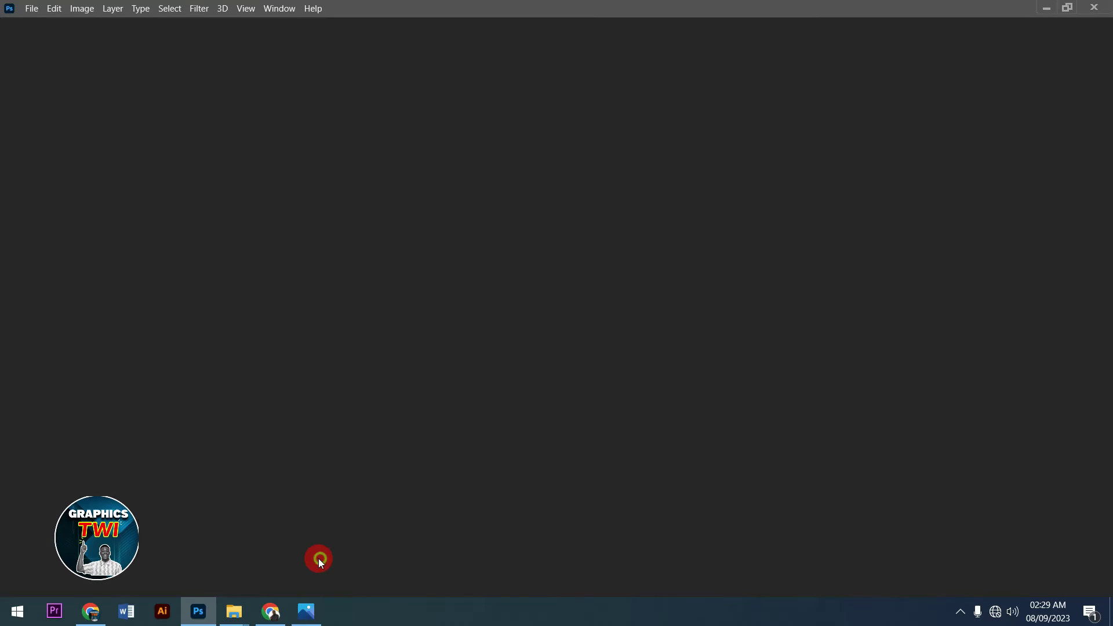
pyautogui.moveTo(231, 608)
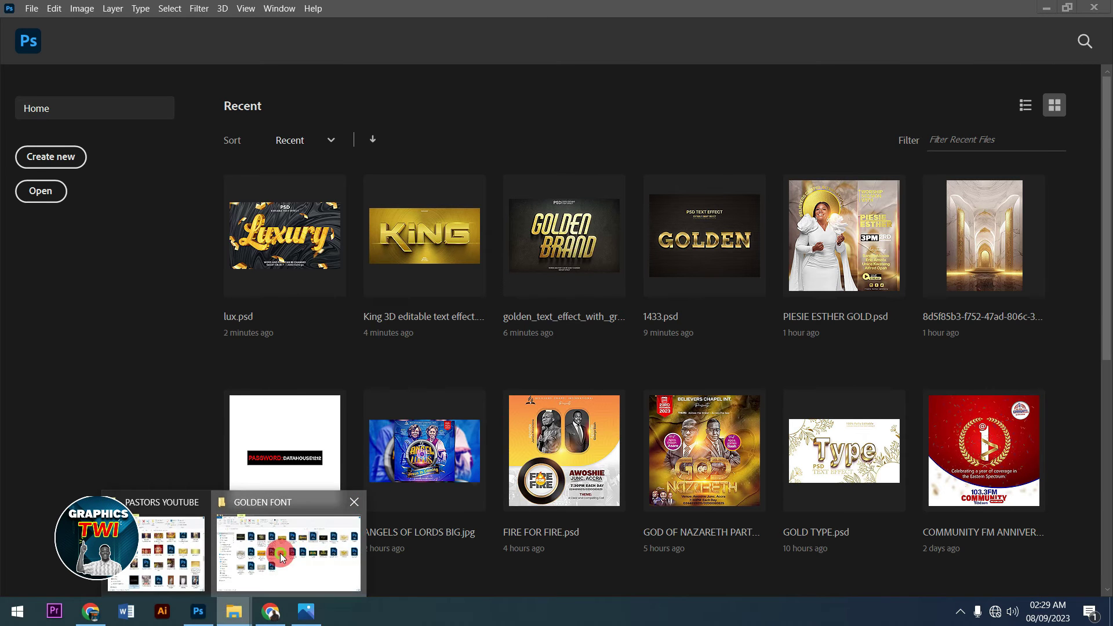
pyautogui.click(293, 519)
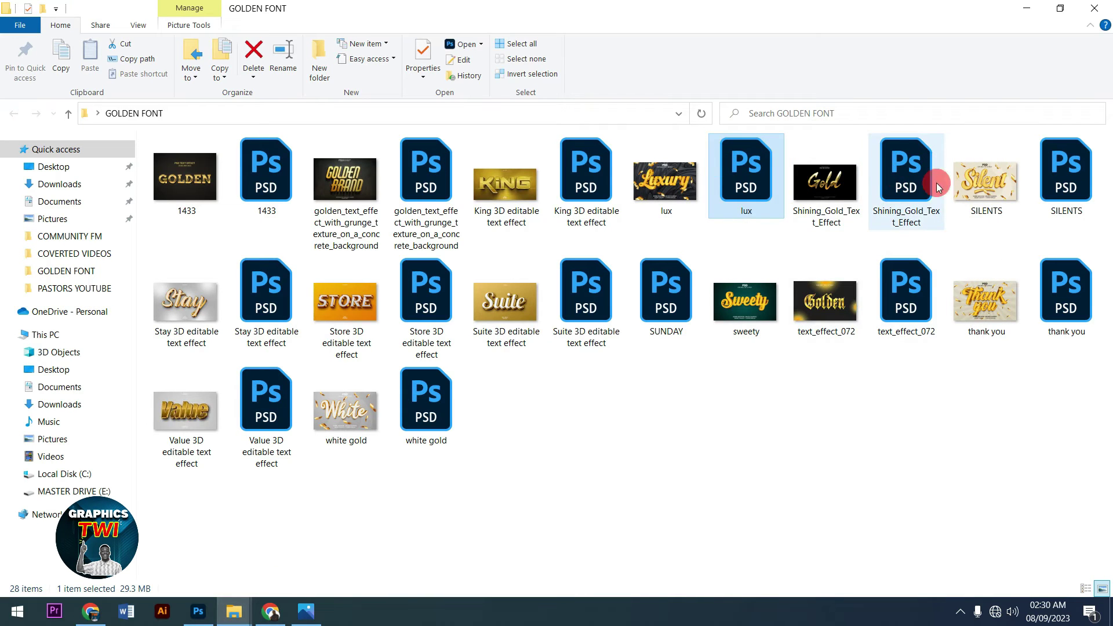
# - Drag the SILENTS PSD from the GOLDEN FONT folder onto Photoshop to open it
pyautogui.click(892, 191)
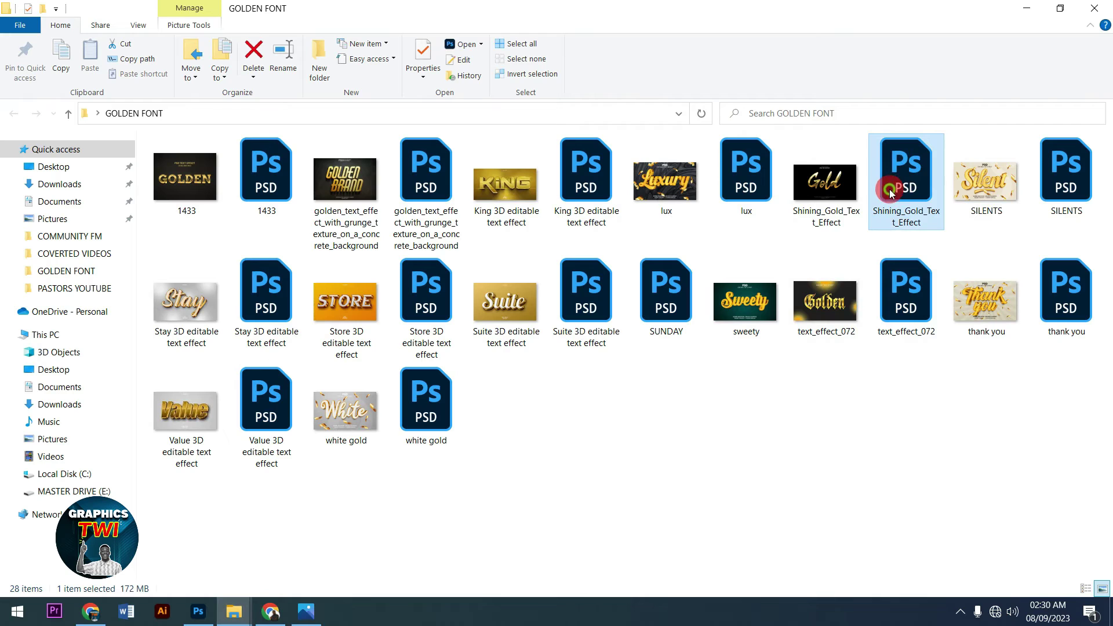
pyautogui.moveTo(1071, 196); pyautogui.dragTo(392, 374)
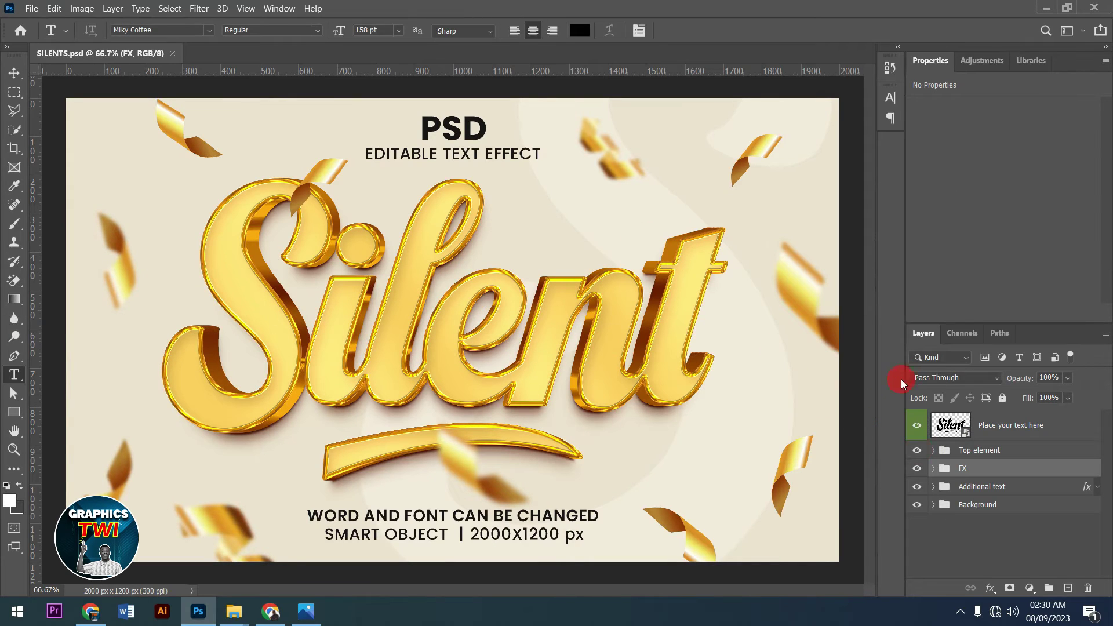
# - Hide the cream Background and Additional text layers, then expand the Top element group
pyautogui.click(917, 508)
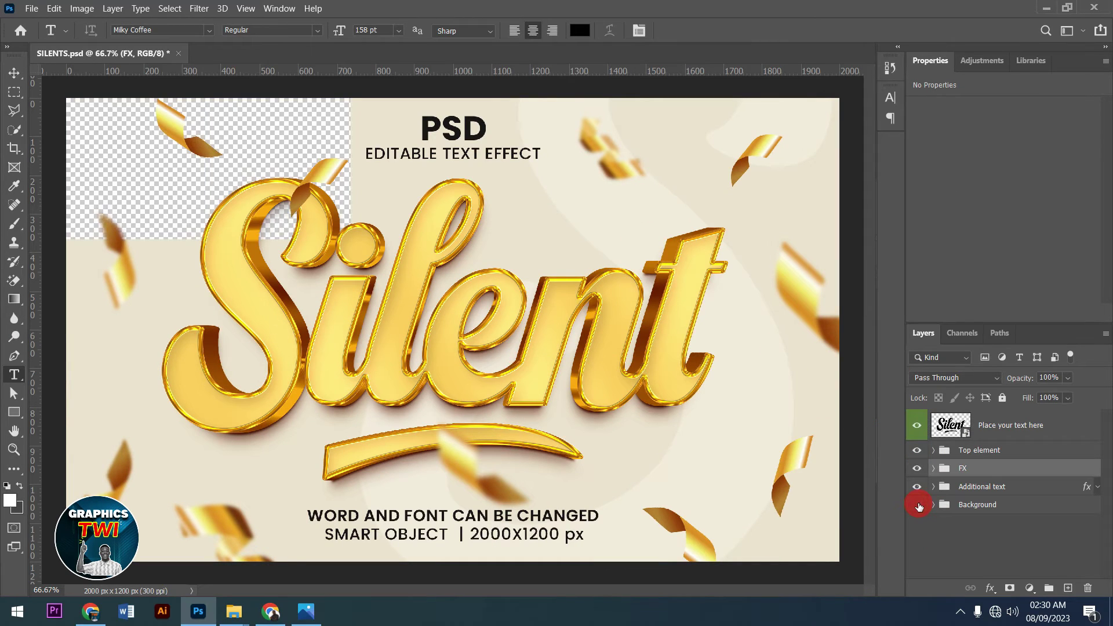
pyautogui.click(919, 491)
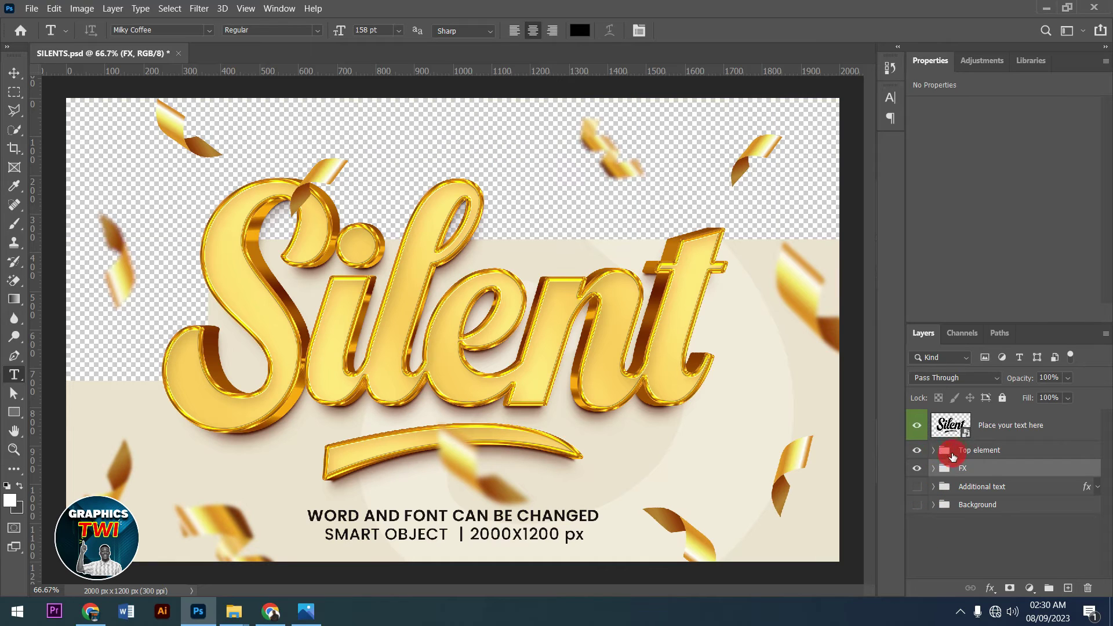
pyautogui.click(932, 452)
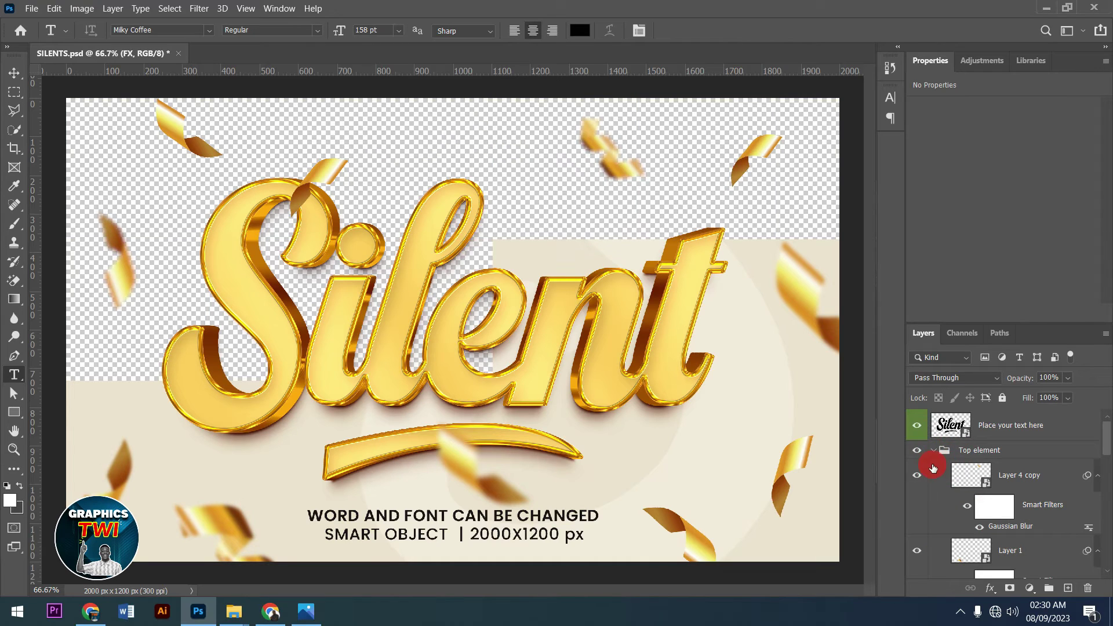
pyautogui.click(922, 471)
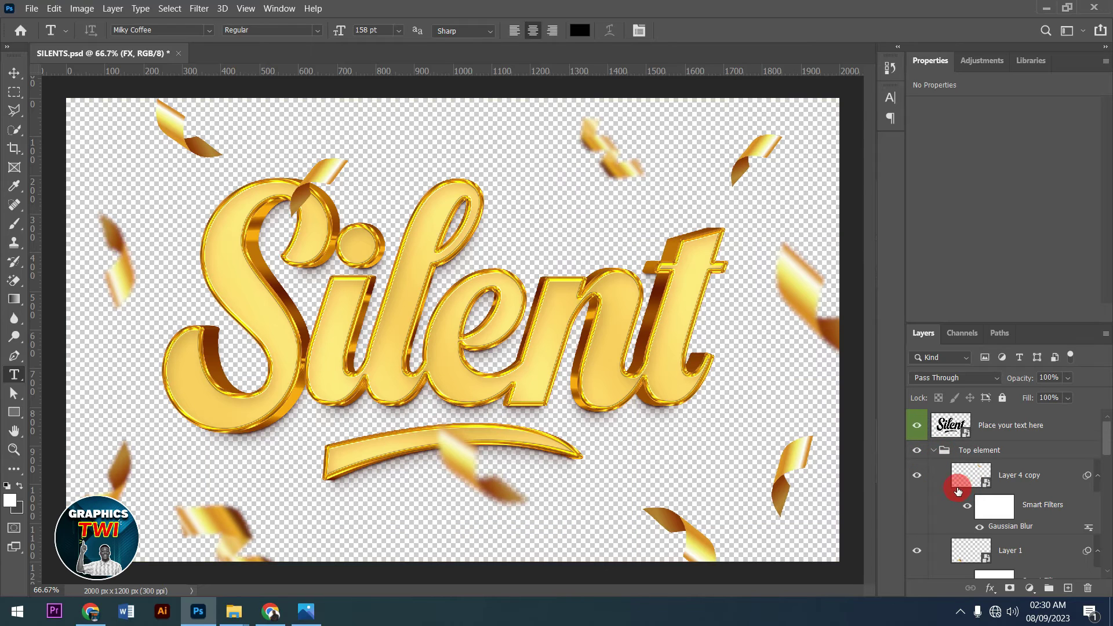
# - Hide the Layer 4 copy and Layer 1 confetti, and select the editable text smart object
pyautogui.scroll(-5, 960, 516)
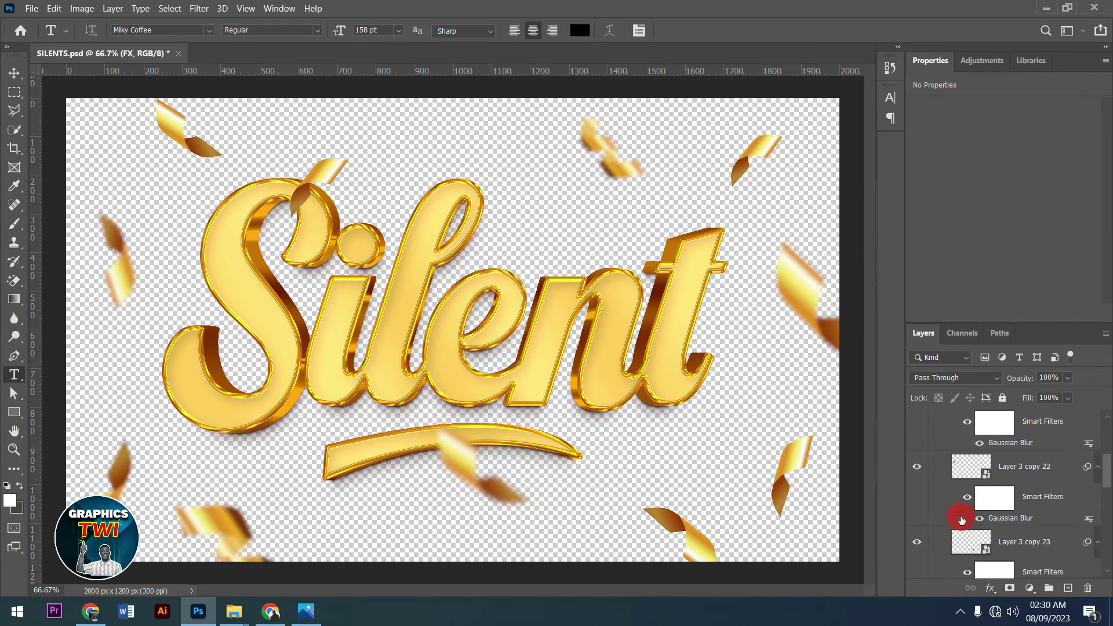
pyautogui.scroll(-4, 962, 520)
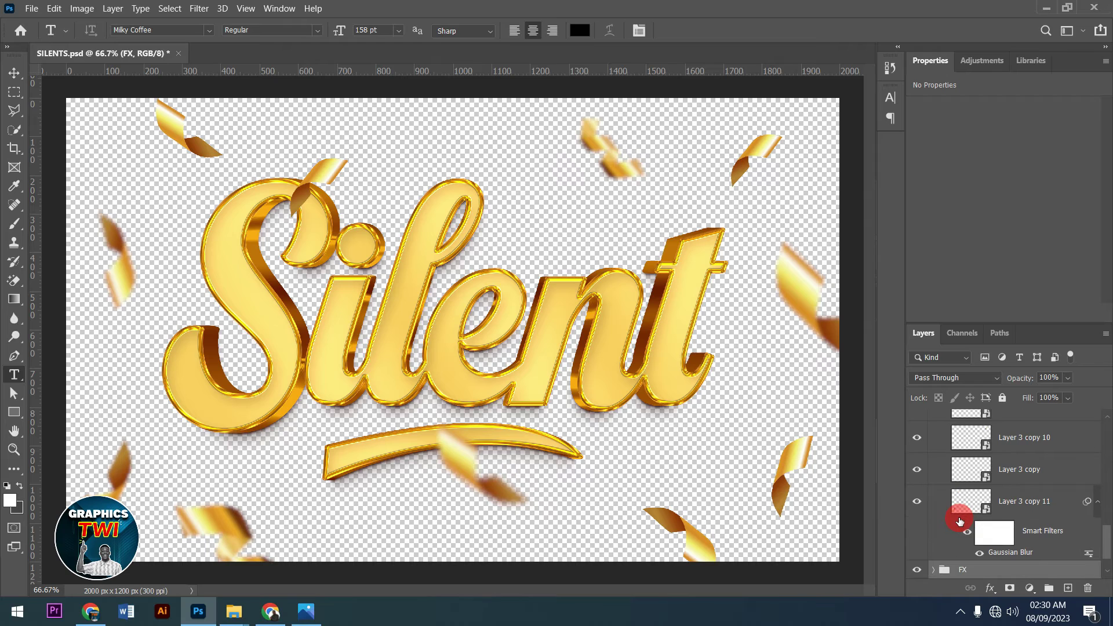
pyautogui.scroll(9, 961, 520)
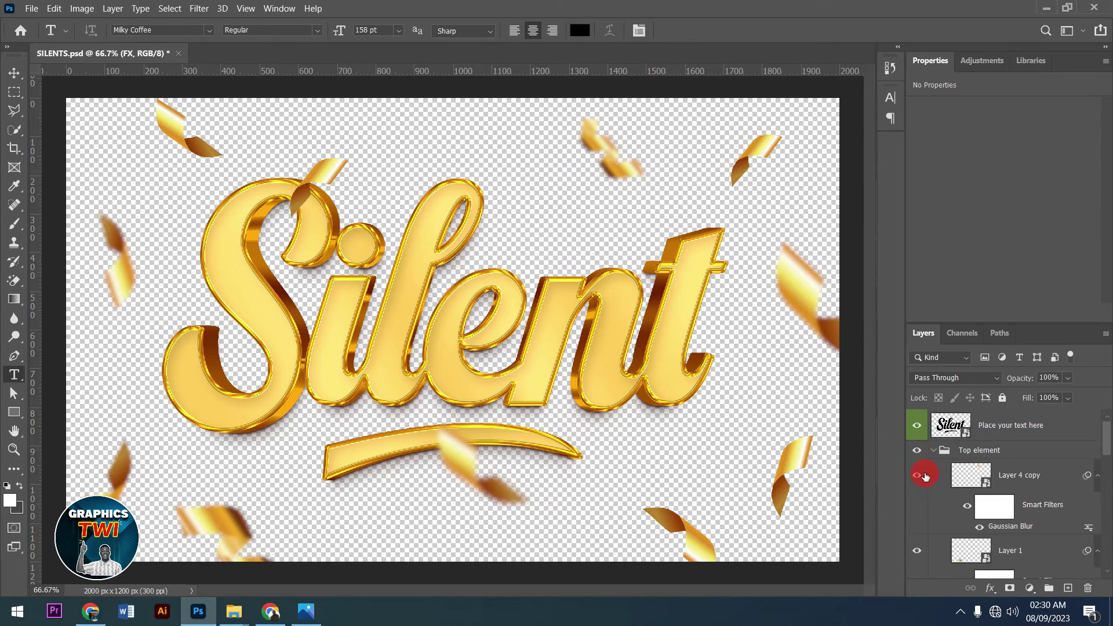
pyautogui.click(917, 476)
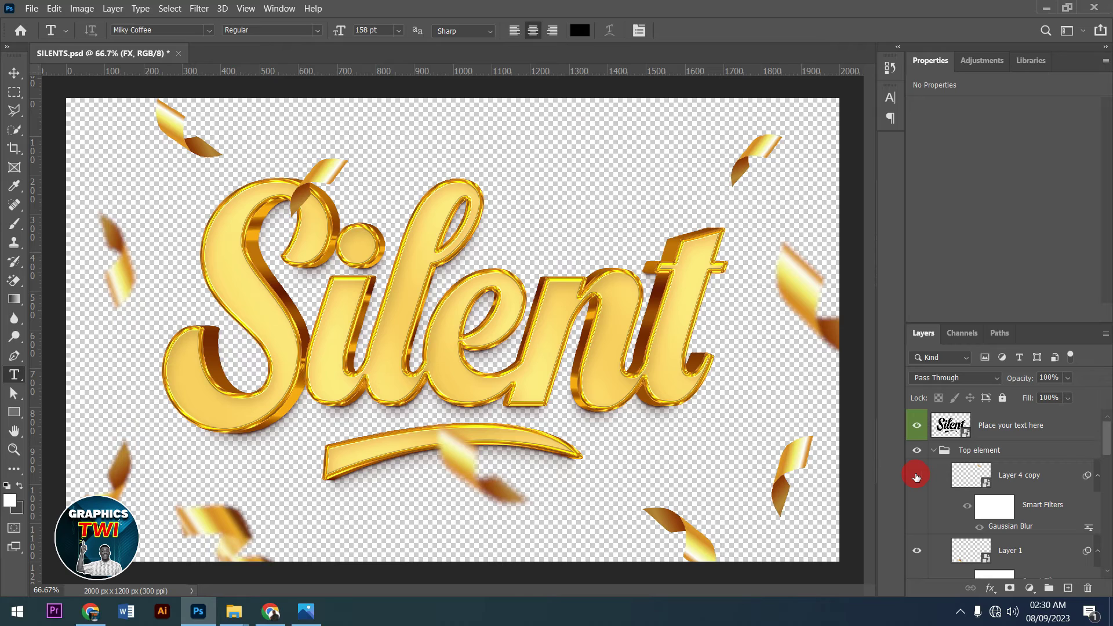
pyautogui.click(915, 548)
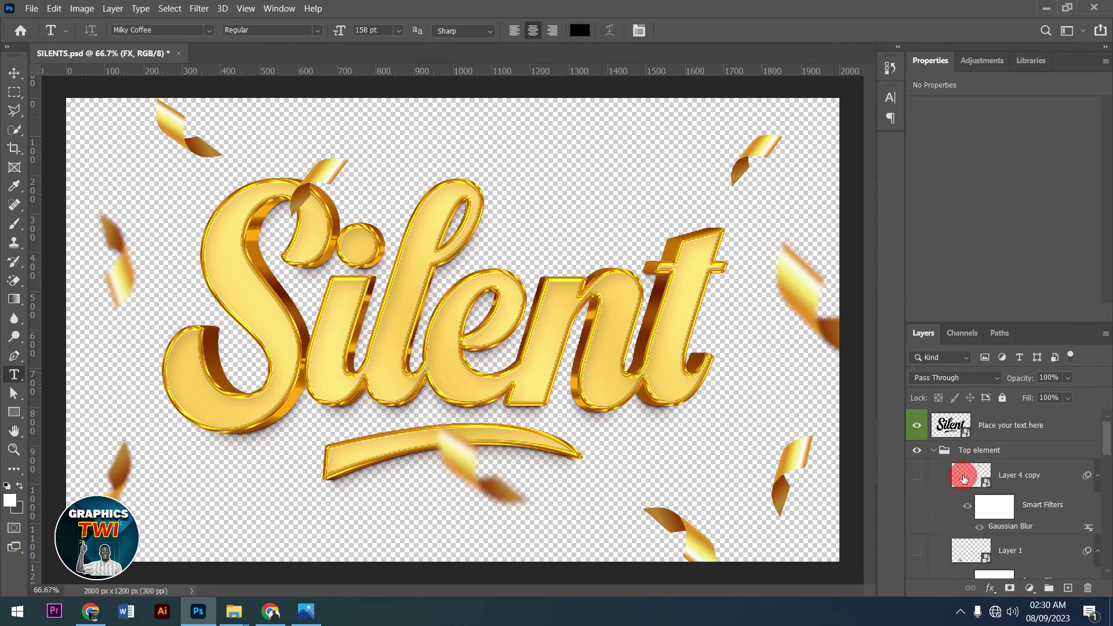
pyautogui.click(942, 427)
# - Open the smart object's contents and hide the original Silent text and swoosh shape
pyautogui.doubleClick(942, 426)
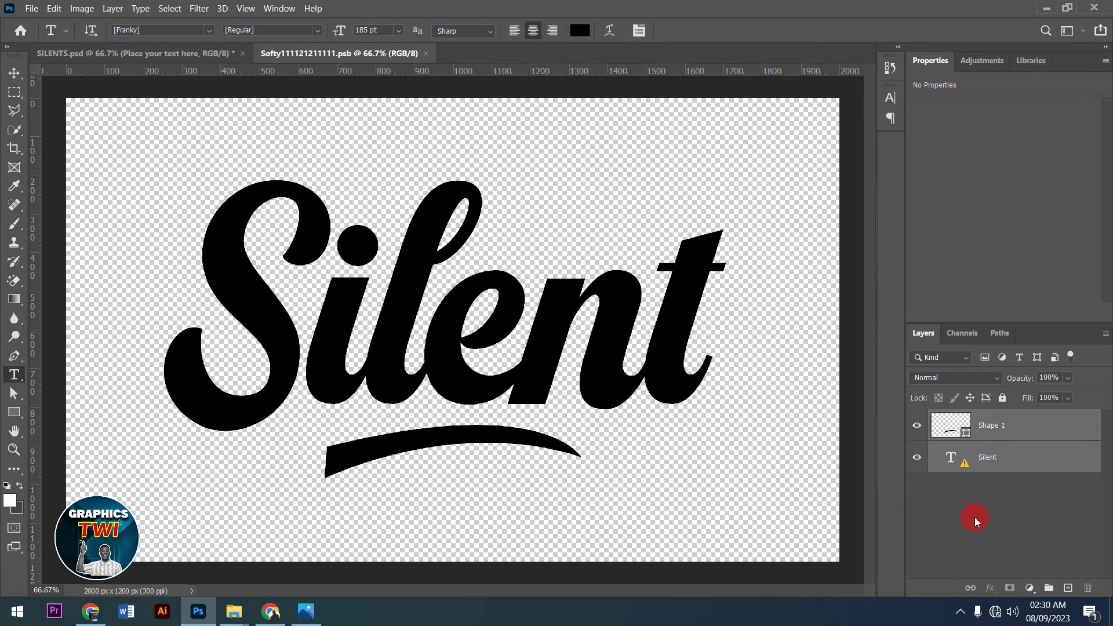
pyautogui.click(917, 458)
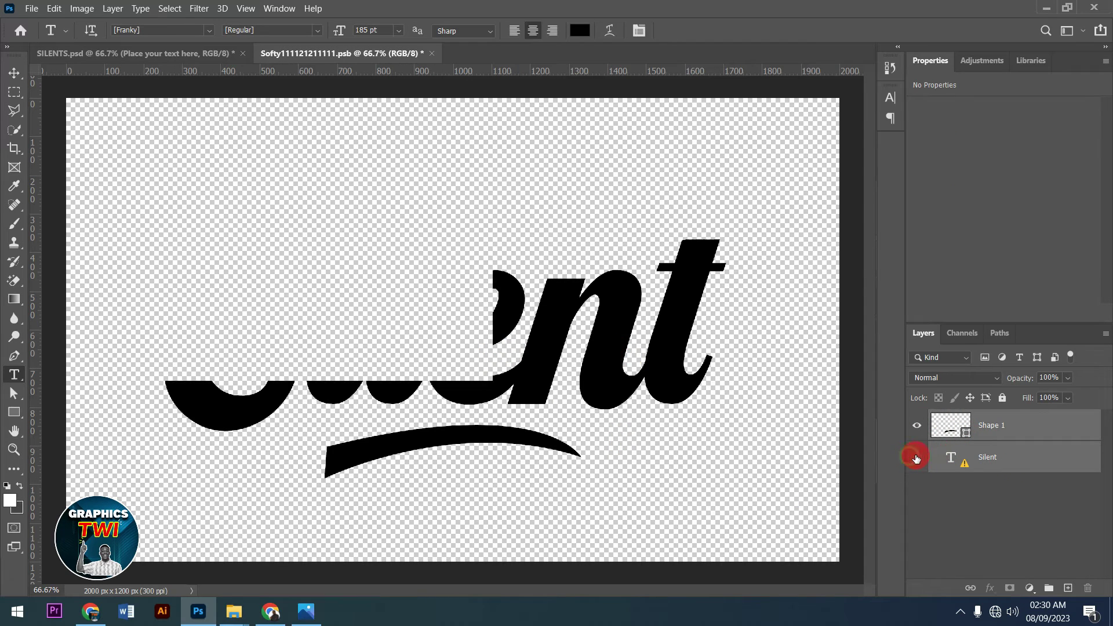
pyautogui.click(917, 426)
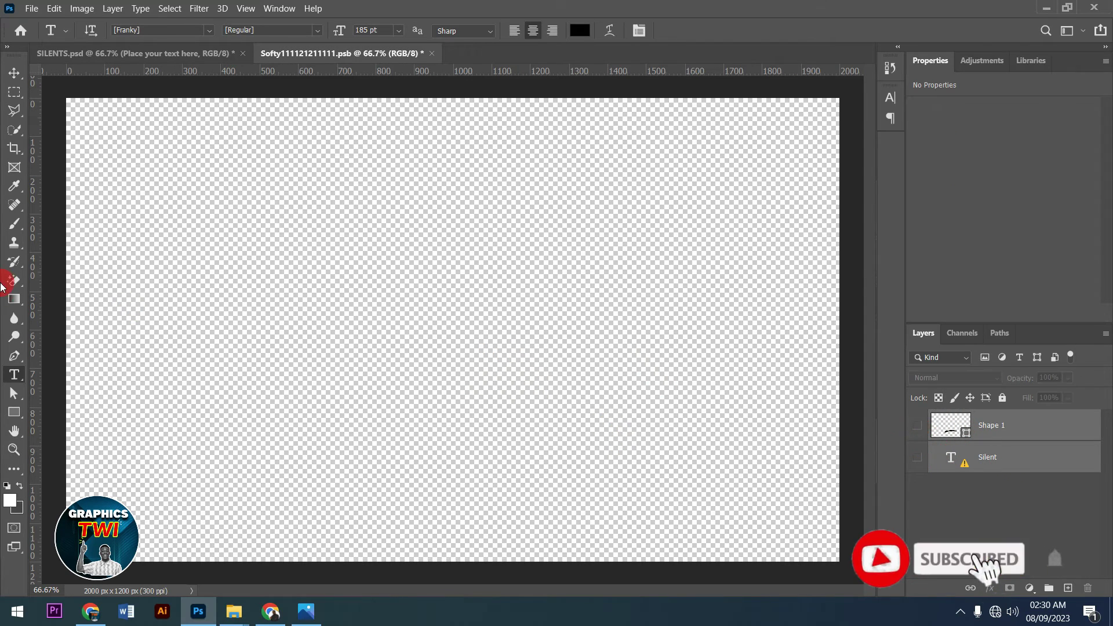
# - Type 'Graphics' as a new text layer on the empty canvas
pyautogui.click(186, 323)
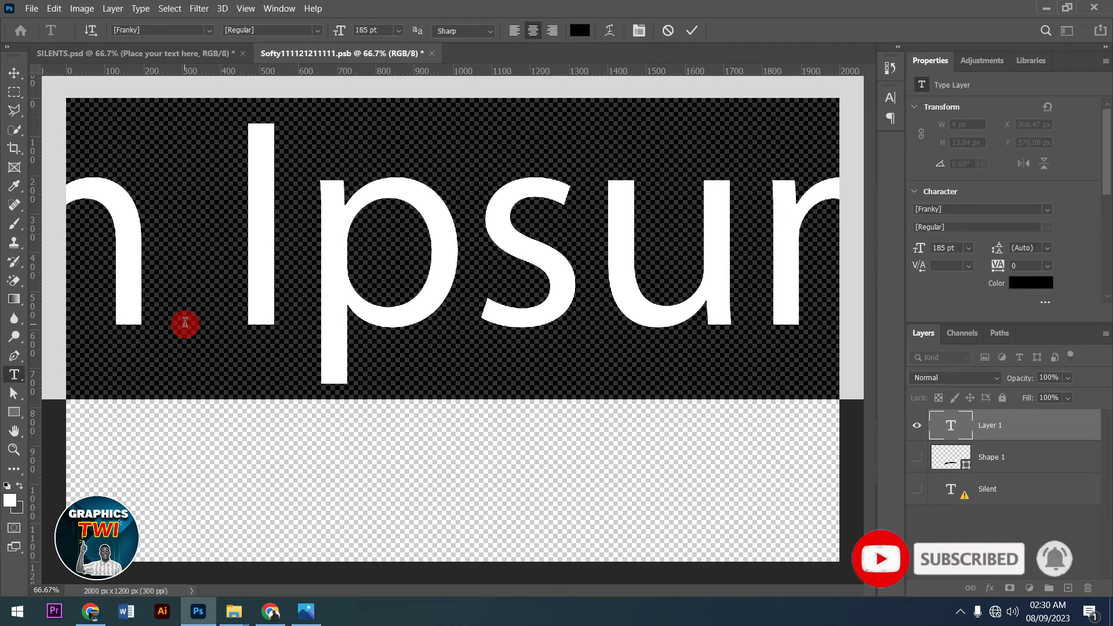
pyautogui.write('g')
pyautogui.press('BackSpace')
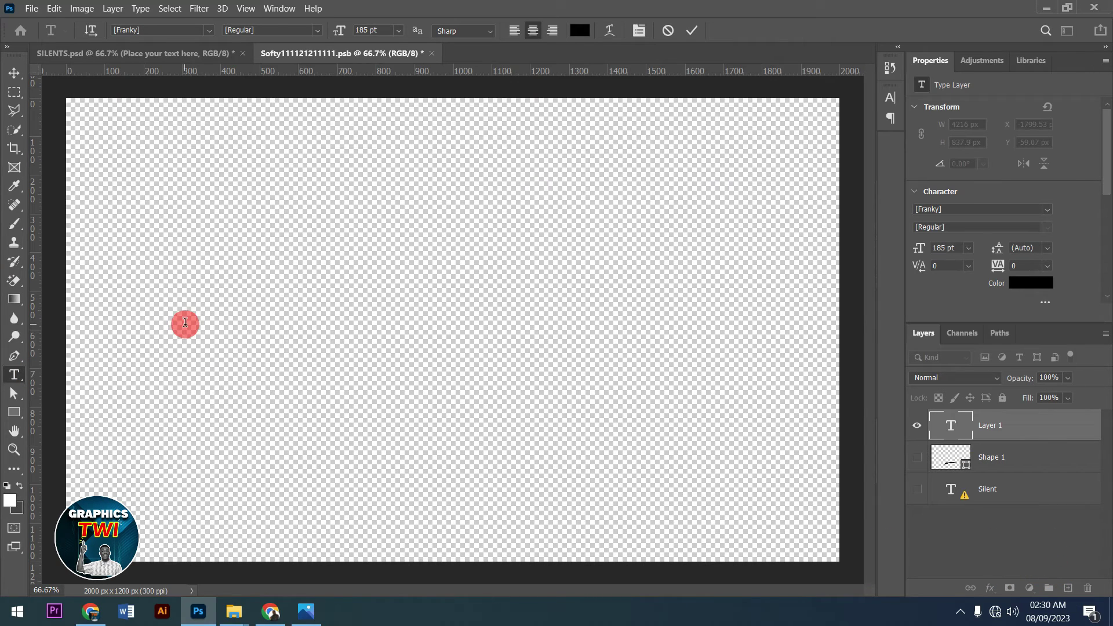
pyautogui.write('Gra')
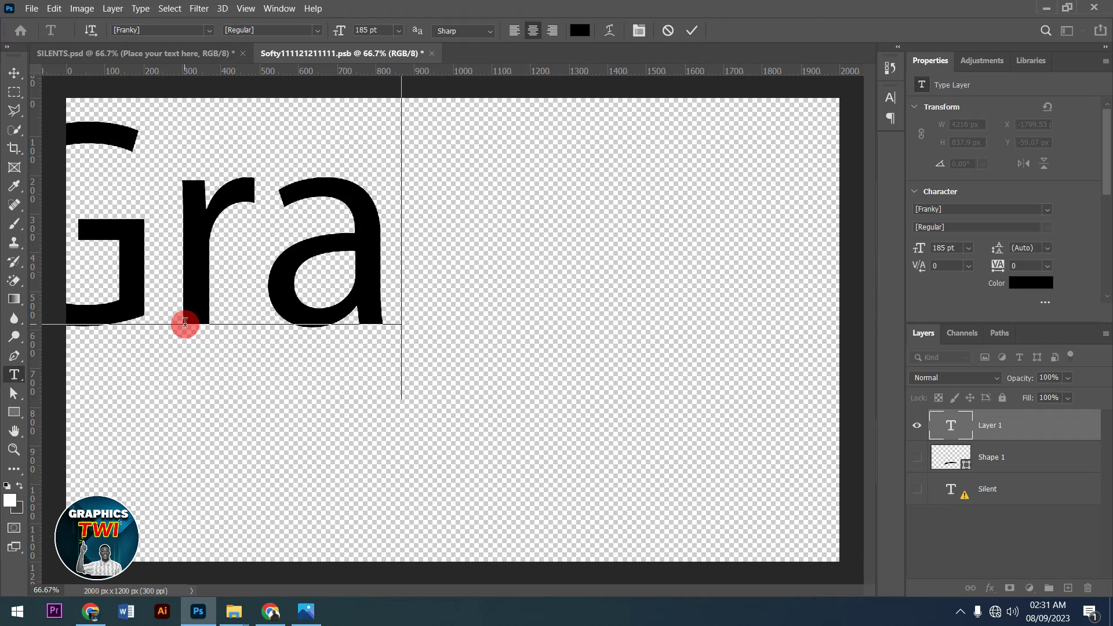
pyautogui.write('phics')
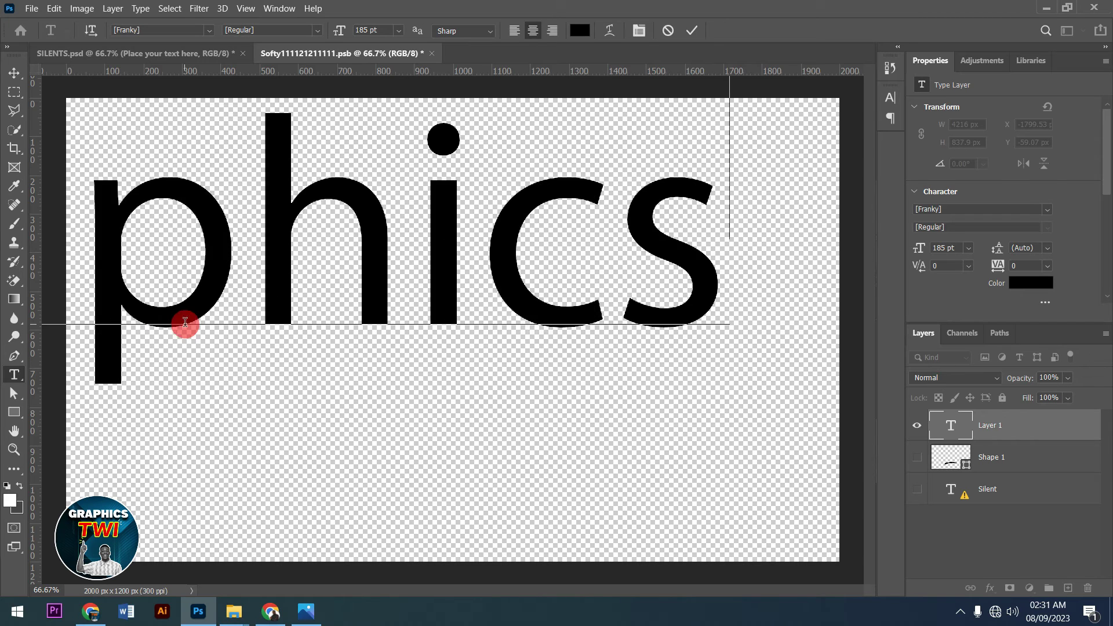
pyautogui.hotkey('ctrl', 'a')
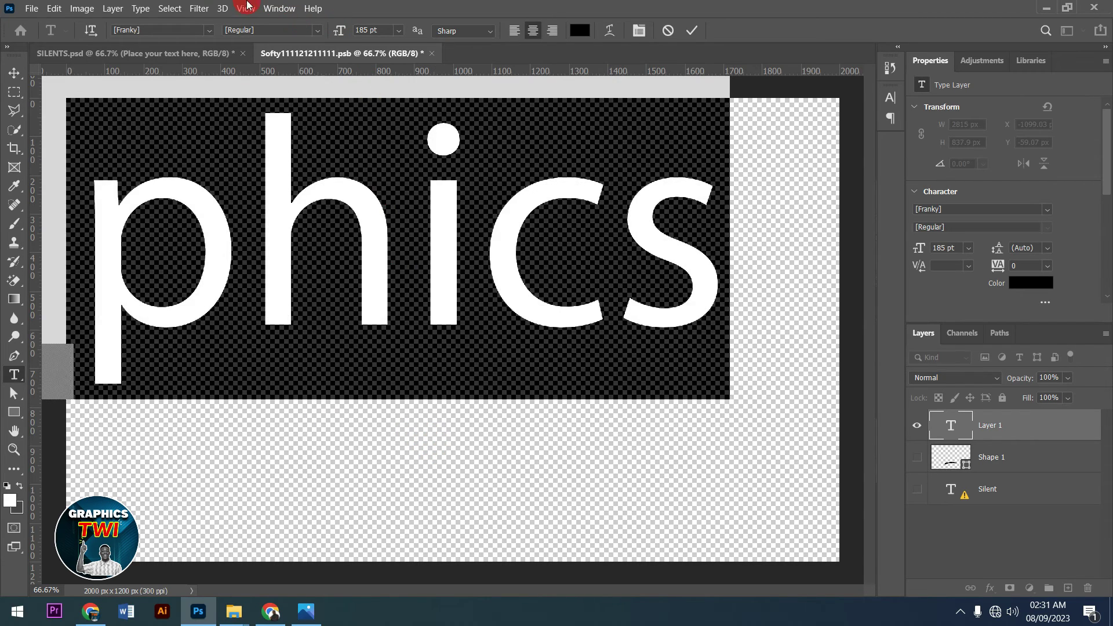
# - Set the Graphics text in Alameda Script PERSONAL USE at 163 pt and commit it
pyautogui.click(511, 32)
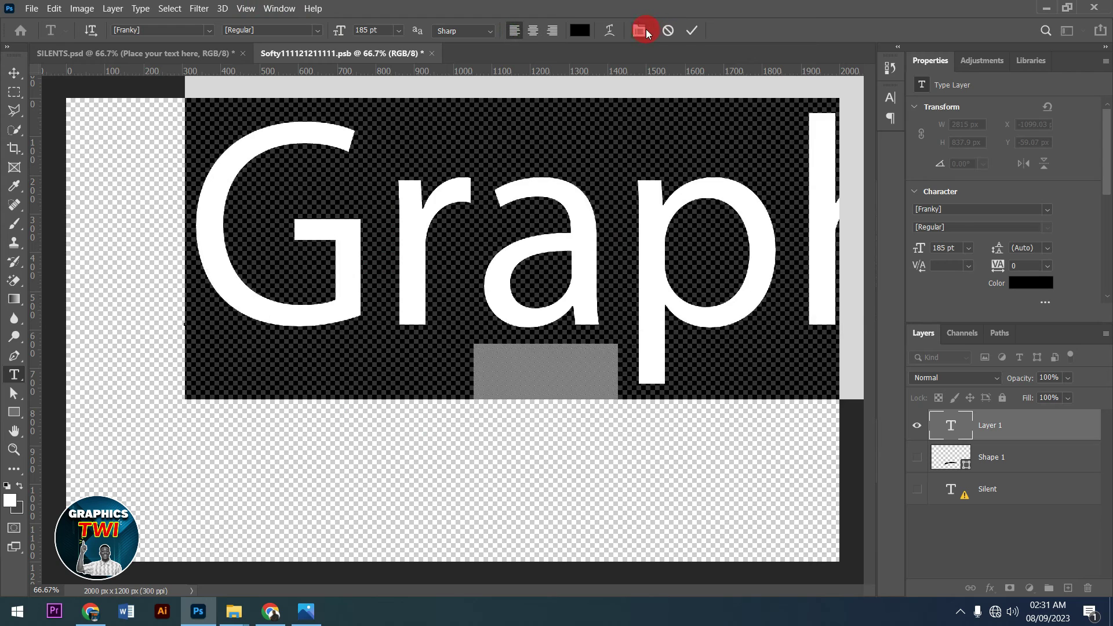
pyautogui.click(641, 30)
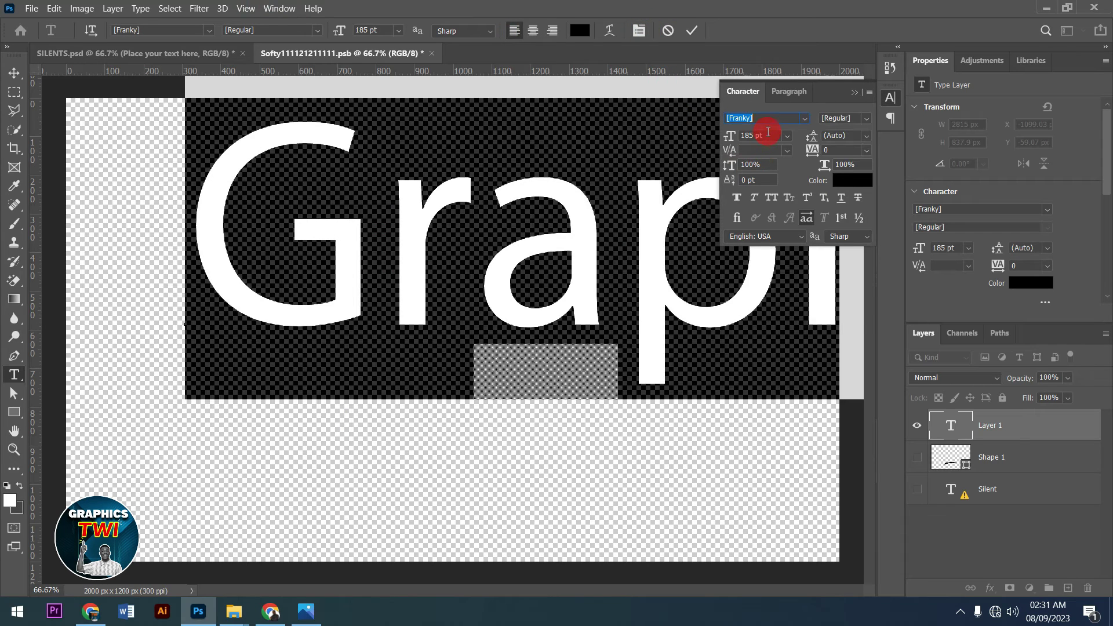
pyautogui.click(773, 136)
pyautogui.press('Down')
pyautogui.press('Down')
pyautogui.press('Down')
pyautogui.press('Down')
pyautogui.press('Down')
pyautogui.press('Down')
pyautogui.press('Down')
pyautogui.press('Down')
pyautogui.press('Down')
pyautogui.press('Down')
pyautogui.press('Down')
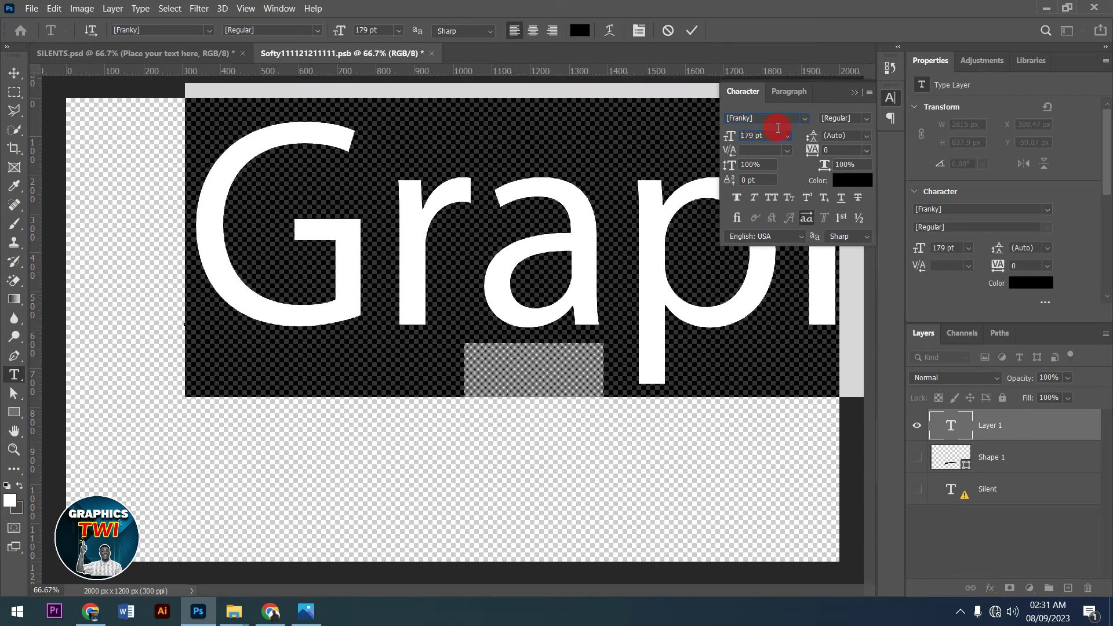
pyautogui.press('Down')
pyautogui.press('Down')
pyautogui.press('Down')
pyautogui.press('Down')
pyautogui.press('Down')
pyautogui.press('Down')
pyautogui.press('Down')
pyautogui.press('Down')
pyautogui.press('Down')
pyautogui.press('Down')
pyautogui.press('Down')
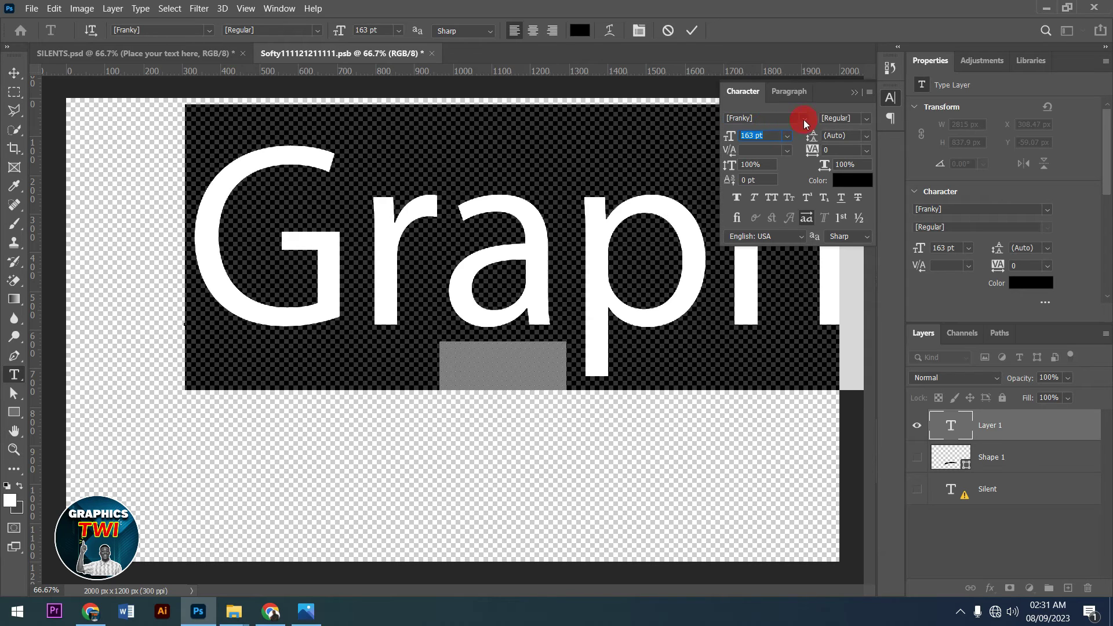
pyautogui.click(803, 120)
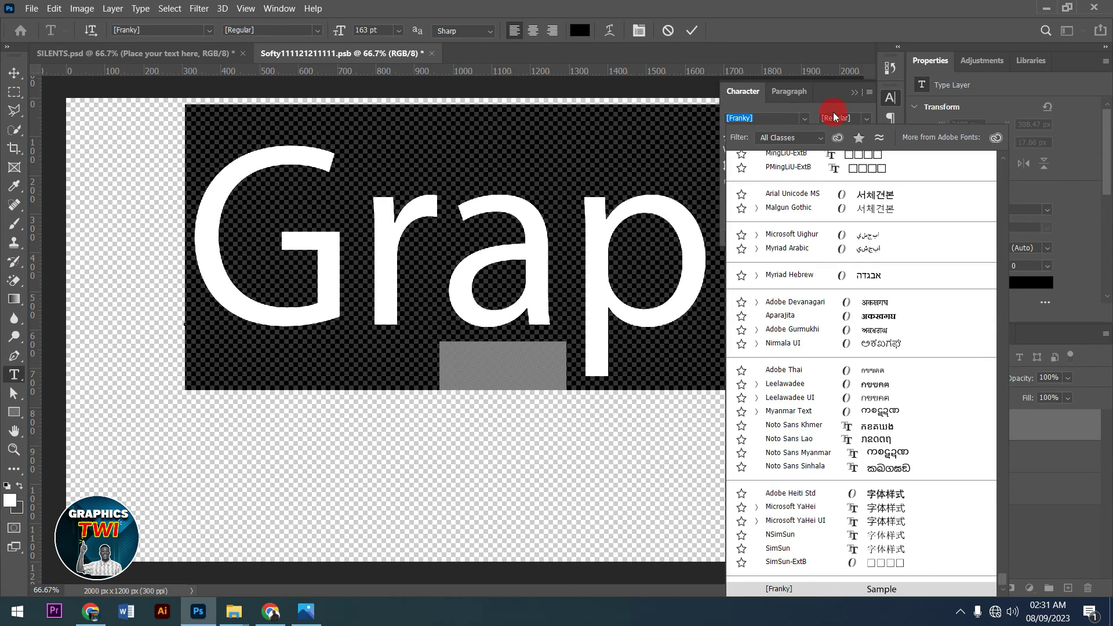
pyautogui.moveTo(1003, 575); pyautogui.dragTo(1008, 165)
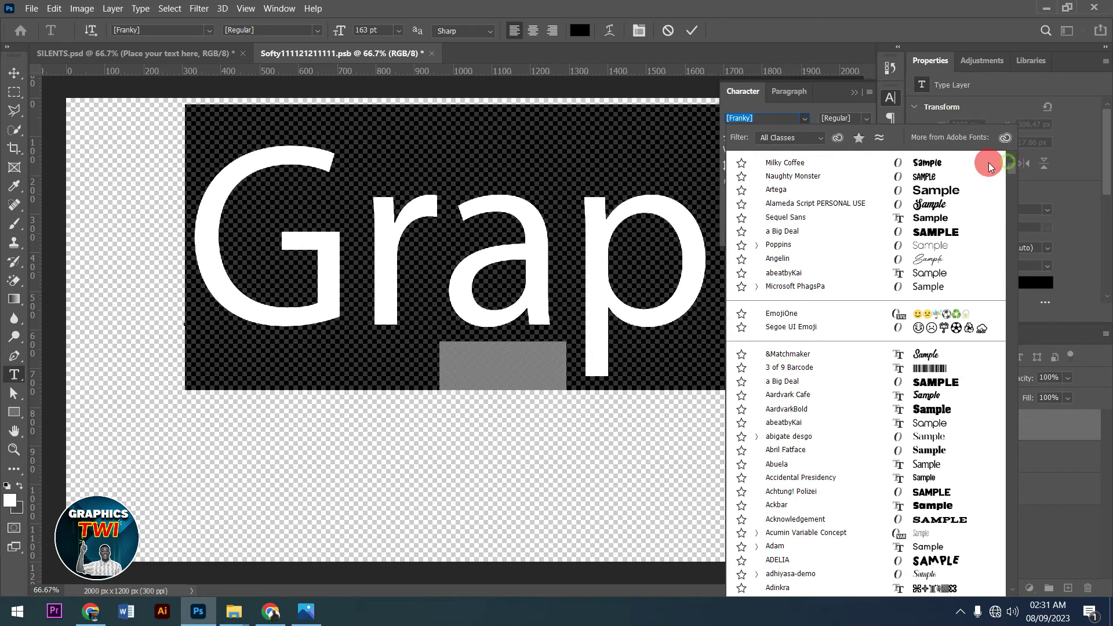
pyautogui.click(931, 204)
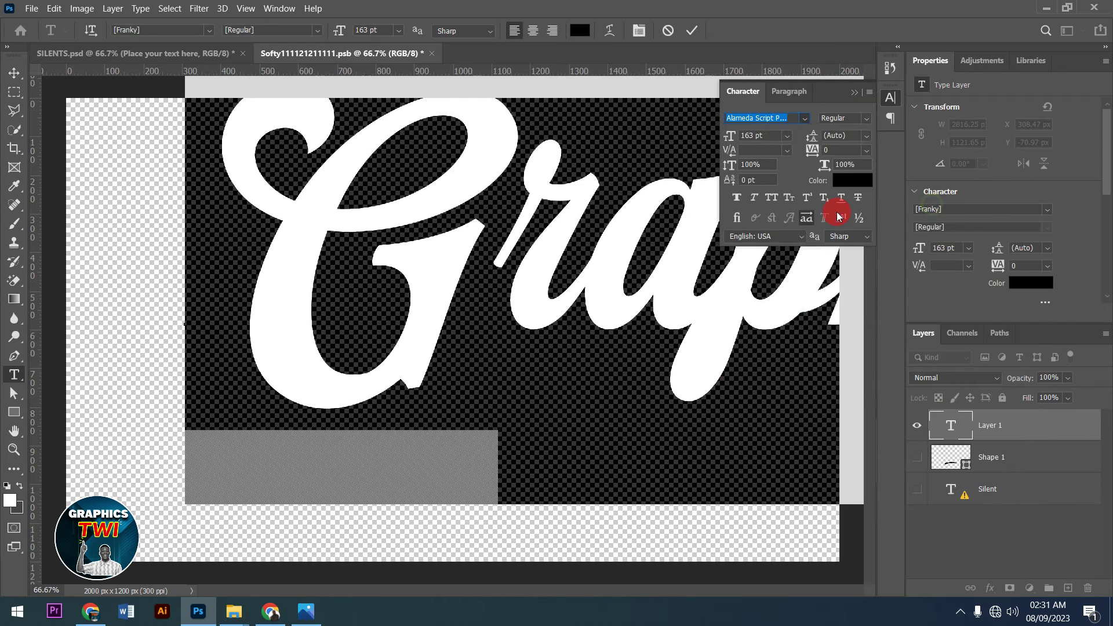
pyautogui.click(693, 31)
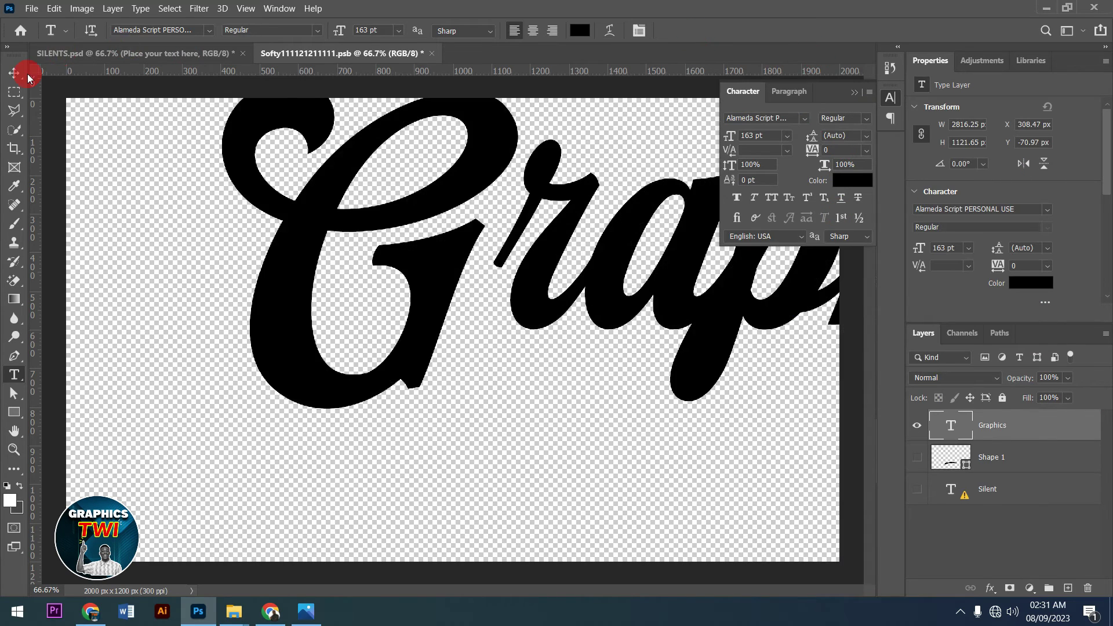
pyautogui.click(20, 74)
pyautogui.hotkey('ctrl', 't')
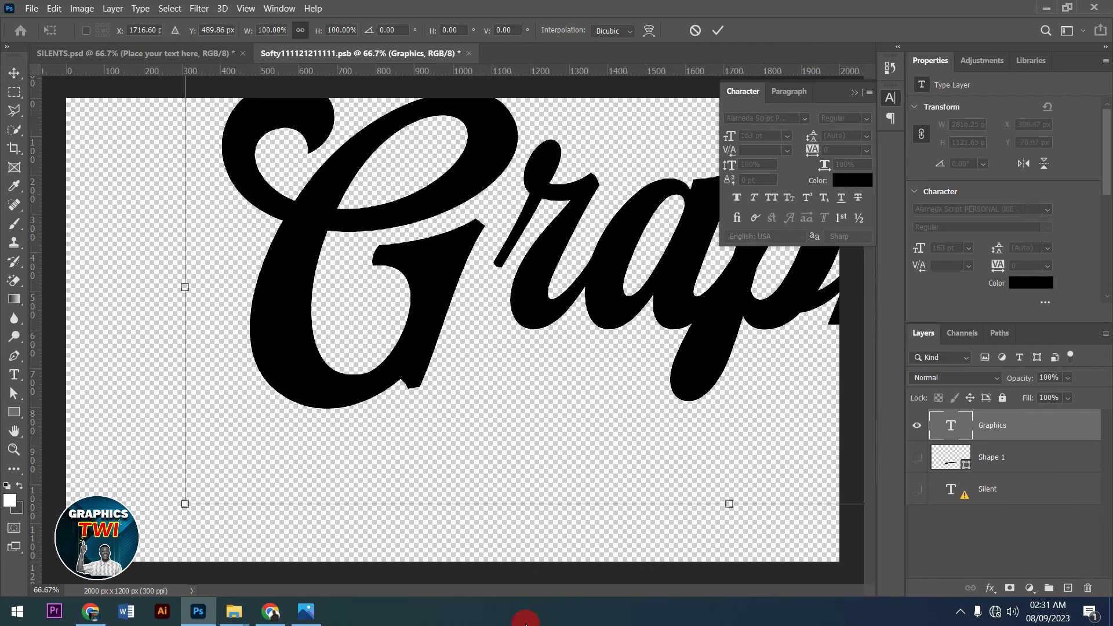
# - Scale the Graphics text to about 52% and centre it to fill the canvas
pyautogui.moveTo(183, 503); pyautogui.dragTo(573, 363)
pyautogui.moveTo(654, 315); pyautogui.dragTo(423, 319)
pyautogui.moveTo(599, 385); pyautogui.dragTo(604, 378)
pyautogui.moveTo(598, 258); pyautogui.dragTo(724, 219)
pyautogui.click(717, 30)
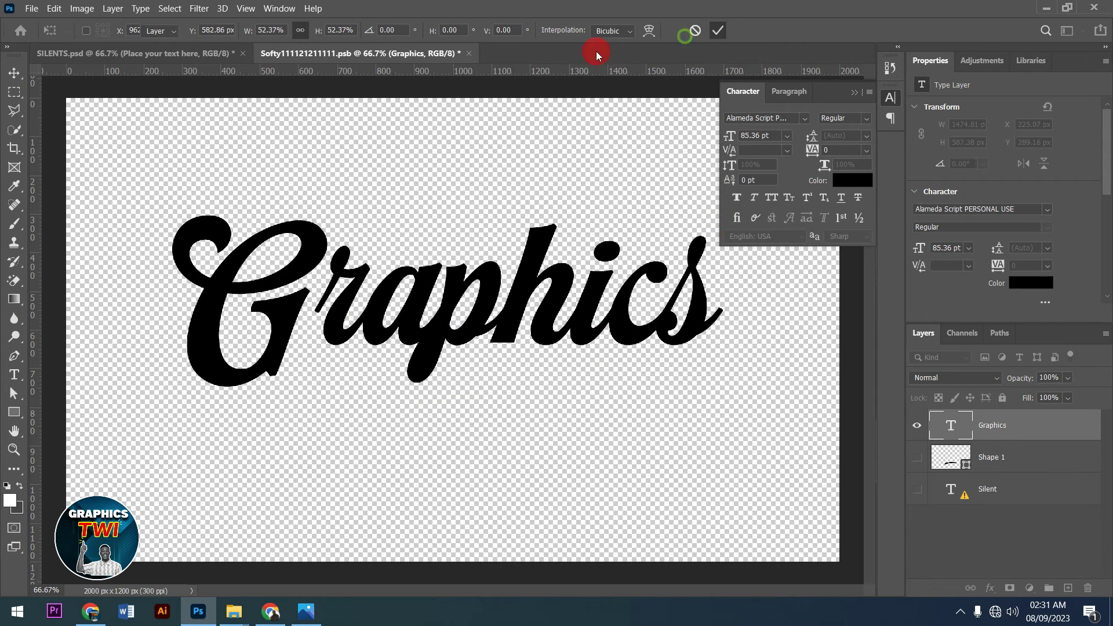
# - Save and close the Softy smart object, returning to SILENTS.psd
pyautogui.click(470, 53)
pyautogui.click(519, 245)
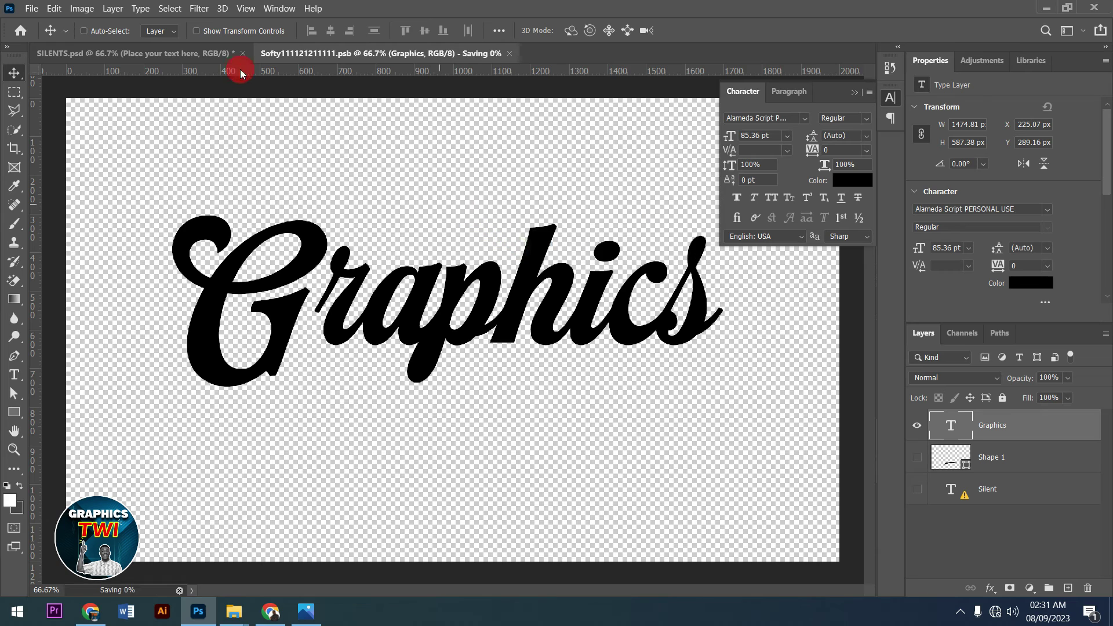
pyautogui.click(221, 61)
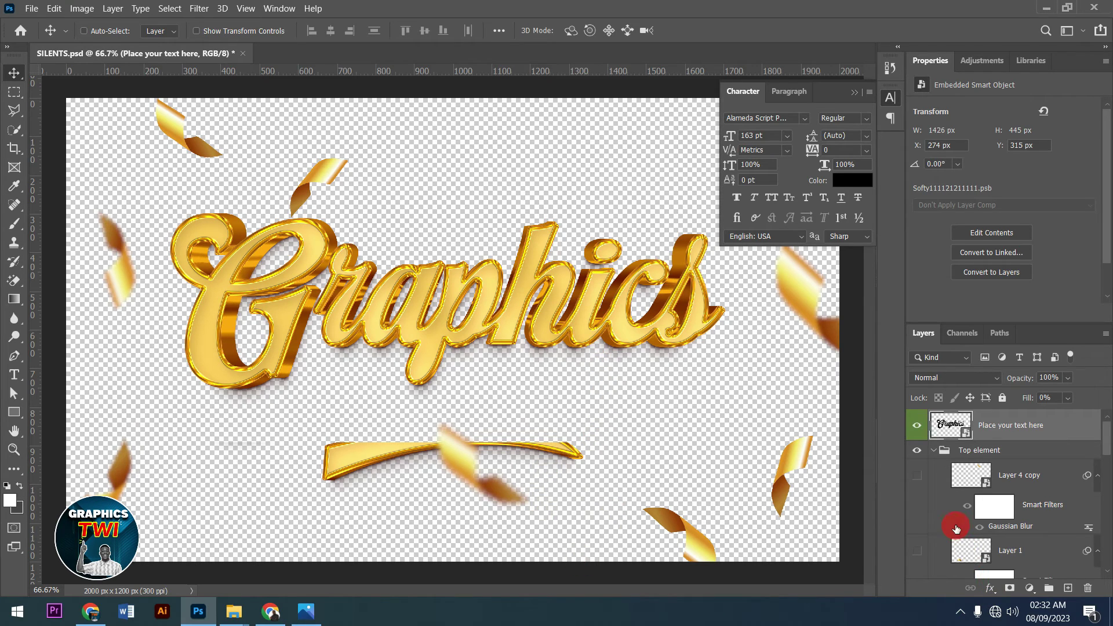
# - Hide every confetti layer and the Top element group, and collapse the Character panel
pyautogui.scroll(-3, 960, 519)
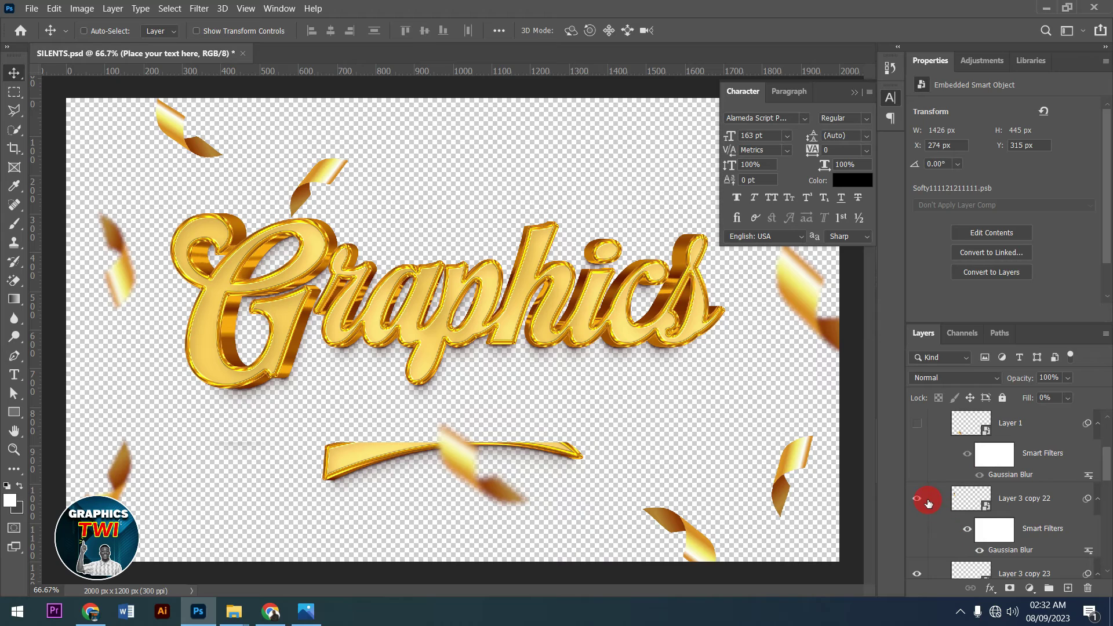
pyautogui.click(921, 500)
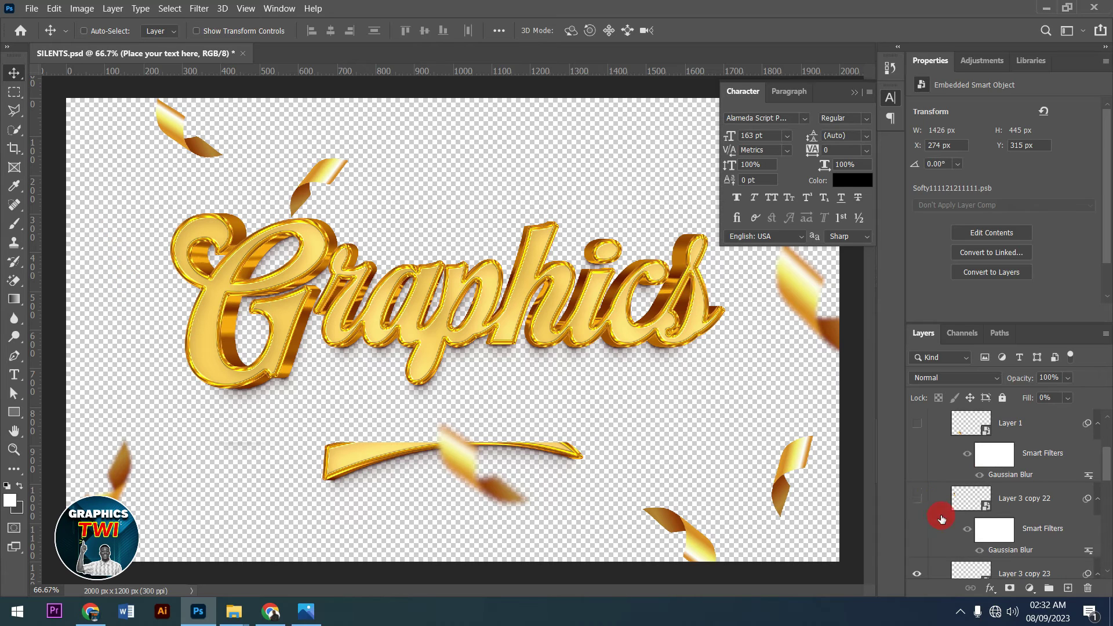
pyautogui.click(918, 576)
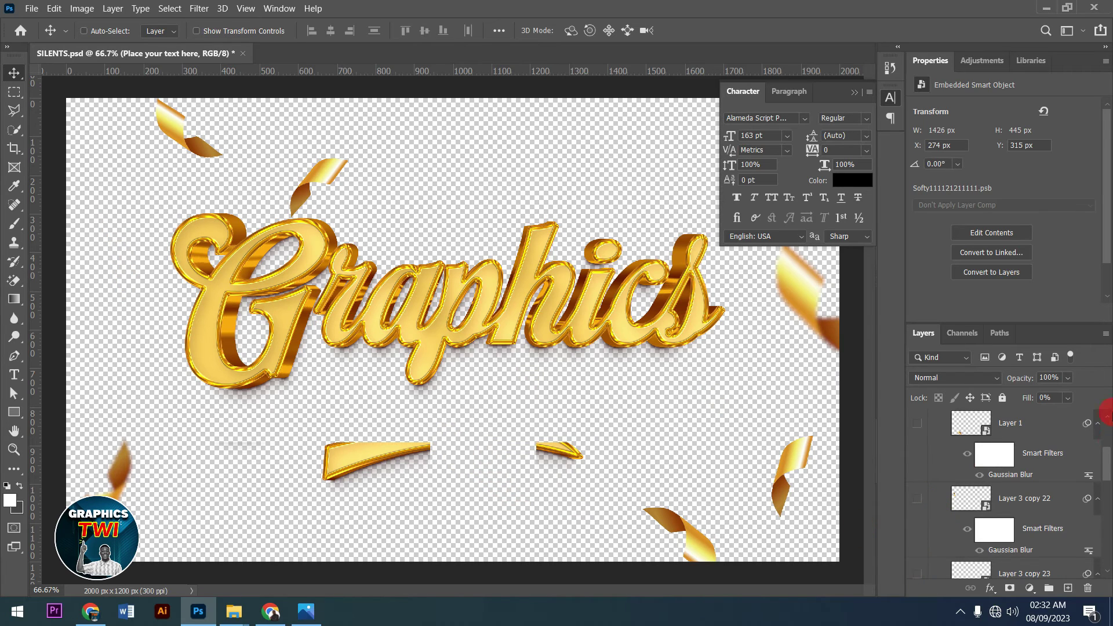
pyautogui.moveTo(1108, 480); pyautogui.dragTo(1106, 515)
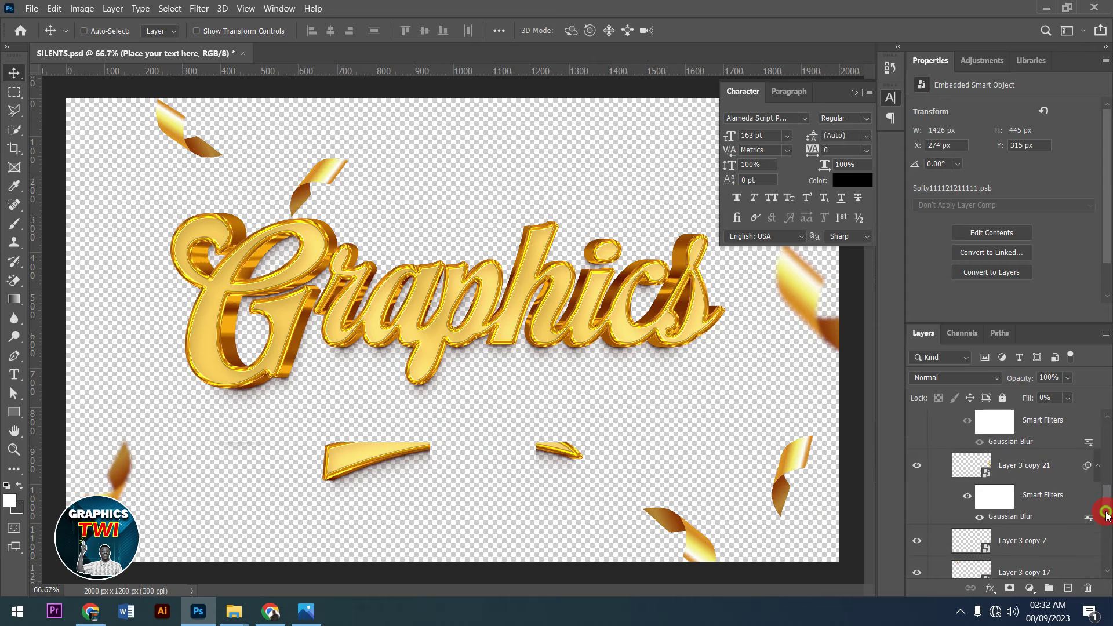
pyautogui.click(918, 573)
pyautogui.moveTo(1108, 505); pyautogui.dragTo(1101, 430)
pyautogui.click(915, 449)
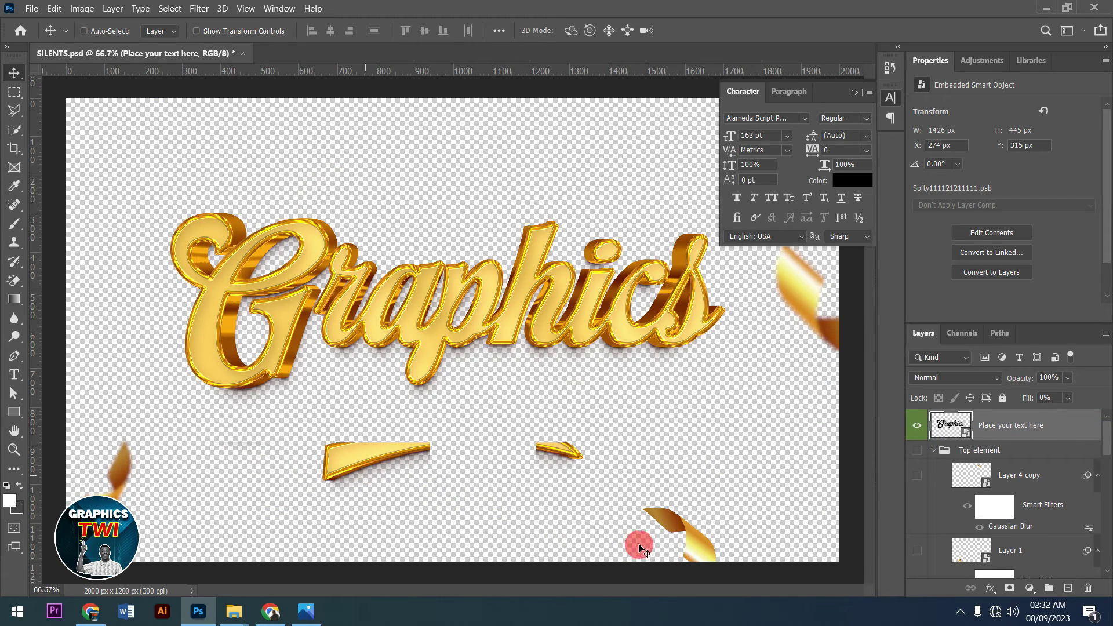
pyautogui.click(917, 454)
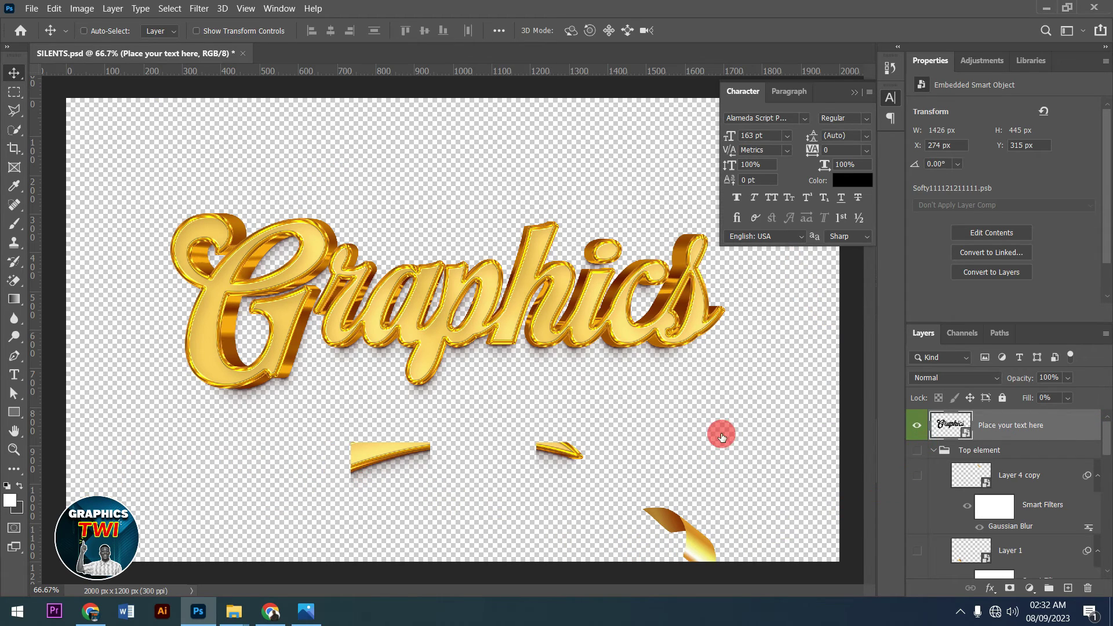
pyautogui.click(853, 93)
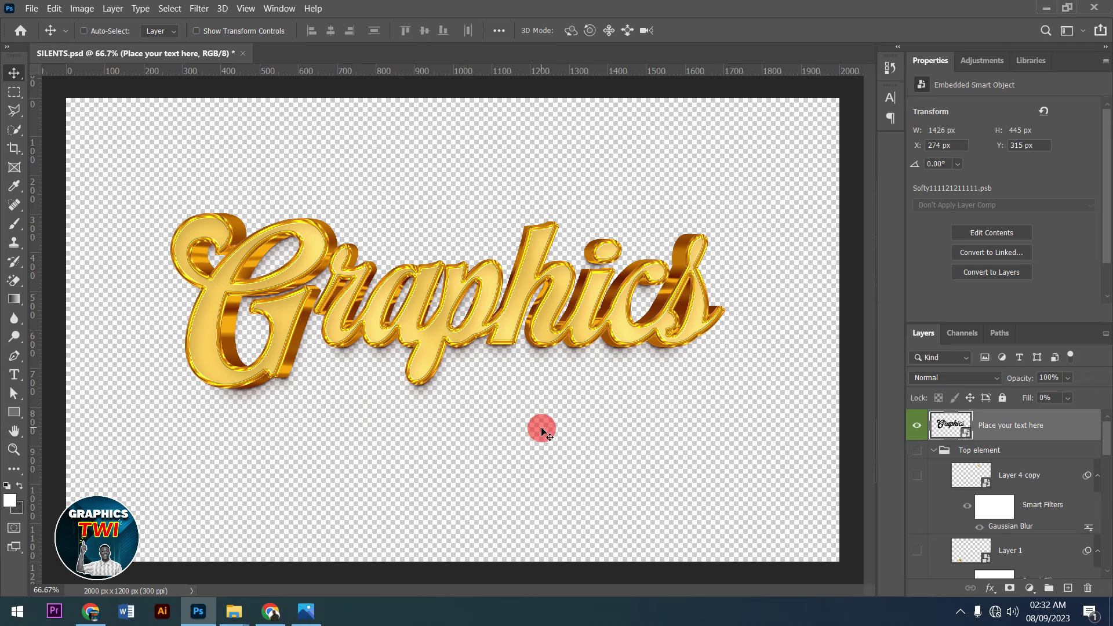
pyautogui.click(32, 9)
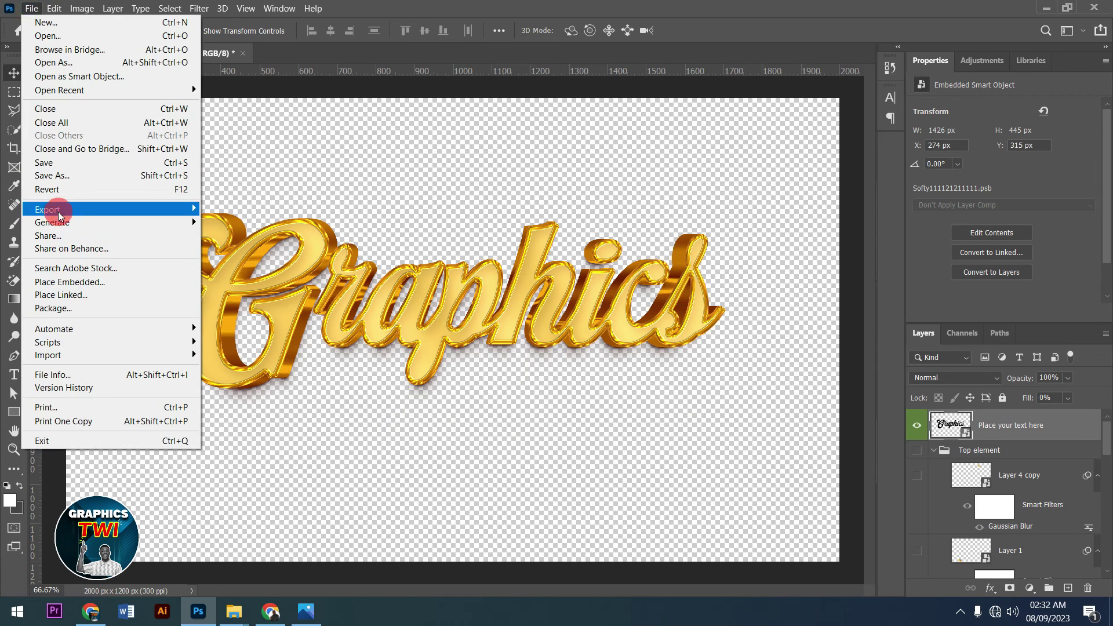
# - Save the design as SILENTS.png on the Desktop with default PNG options, then close it
pyautogui.click(52, 175)
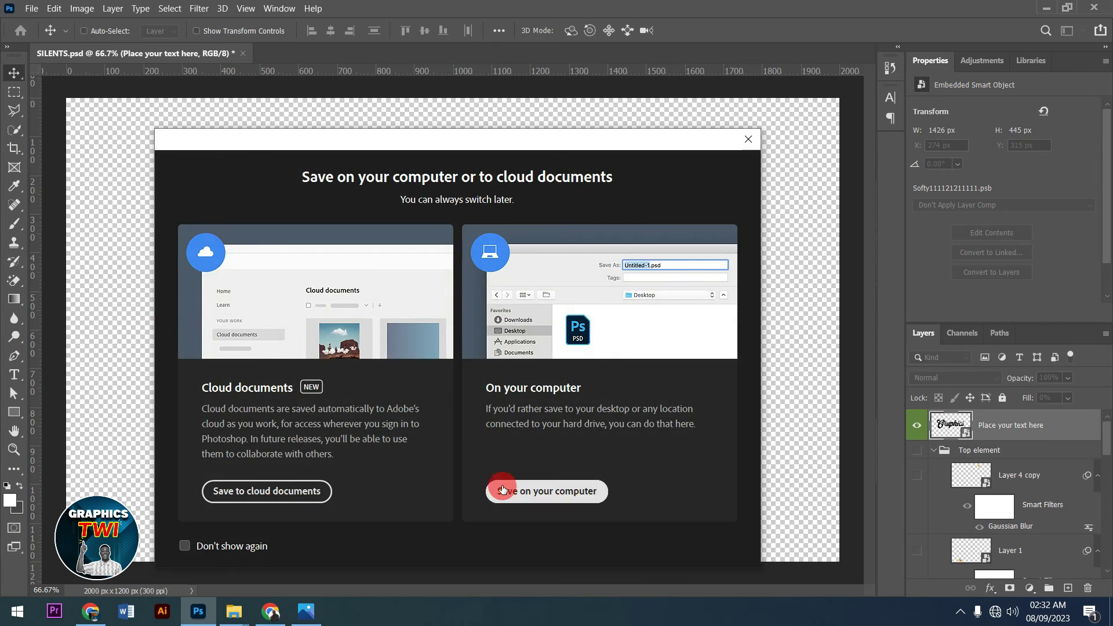
pyautogui.click(502, 490)
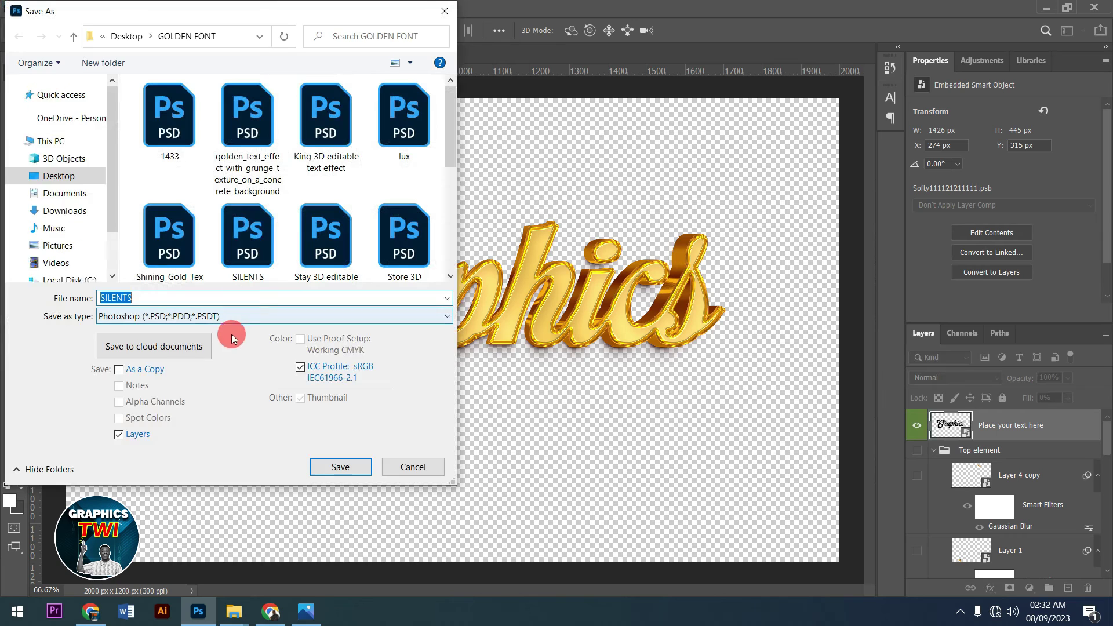
pyautogui.click(229, 316)
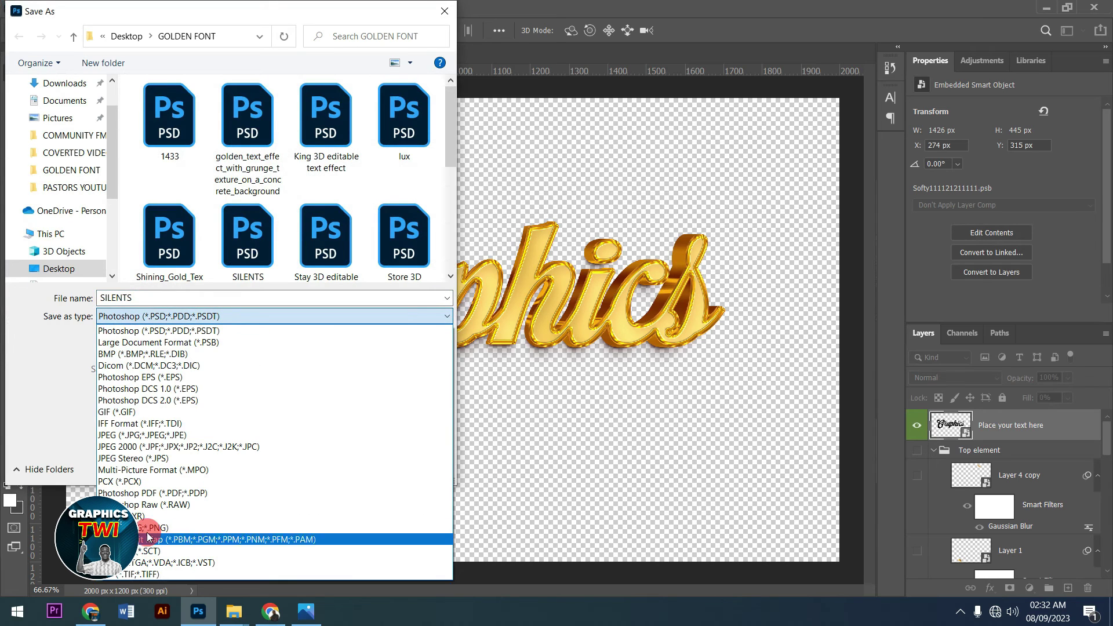
pyautogui.click(176, 522)
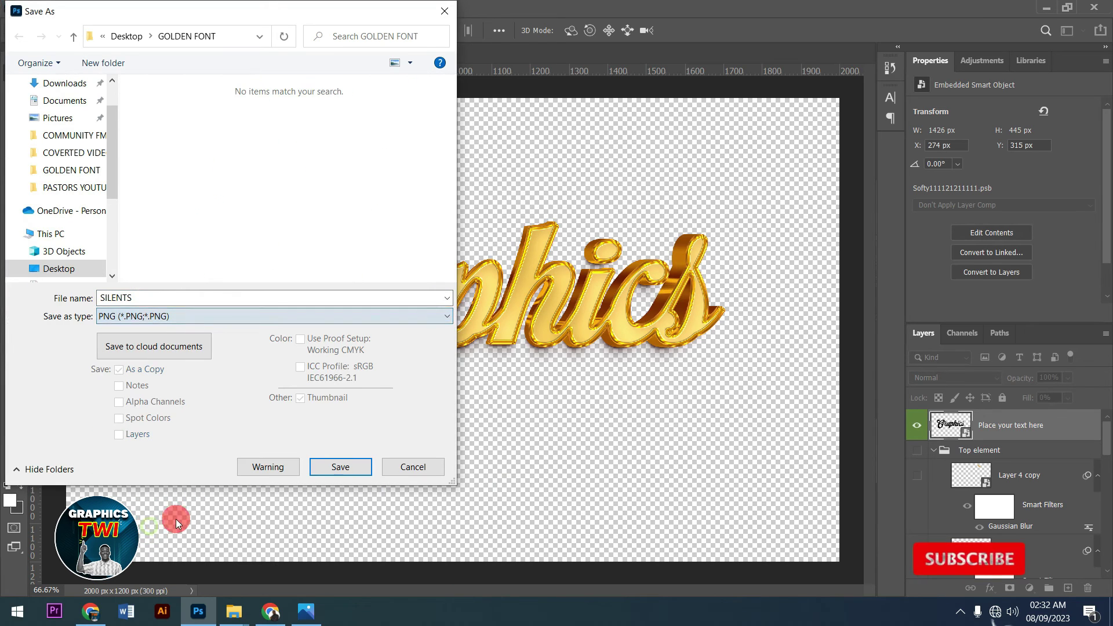
pyautogui.scroll(2, 72, 119)
pyautogui.click(72, 119)
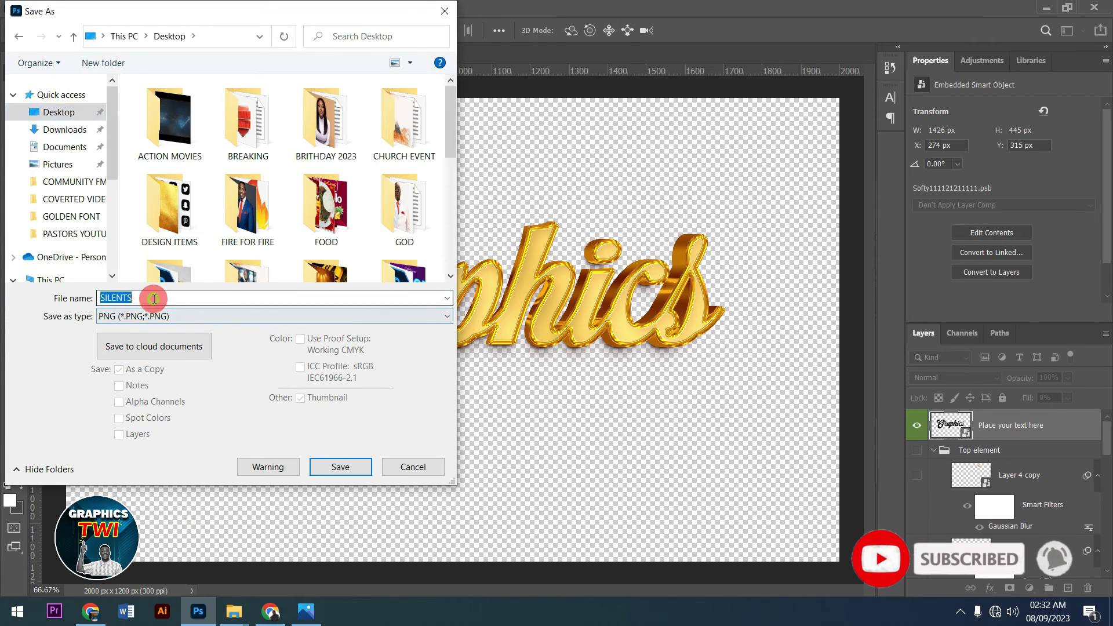
pyautogui.click(336, 468)
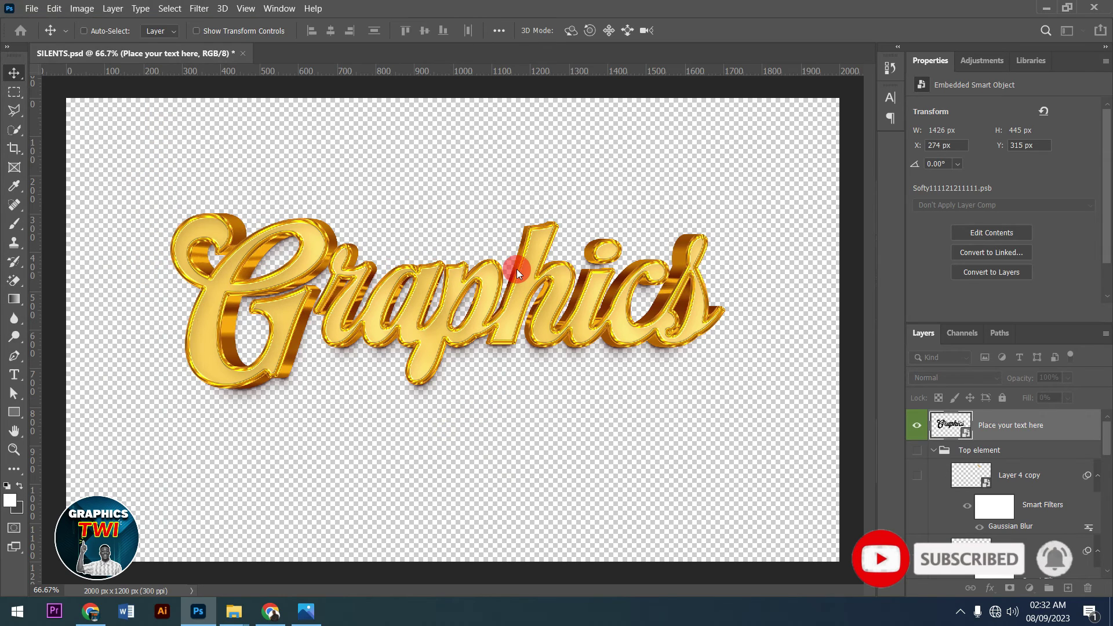
pyautogui.click(490, 174)
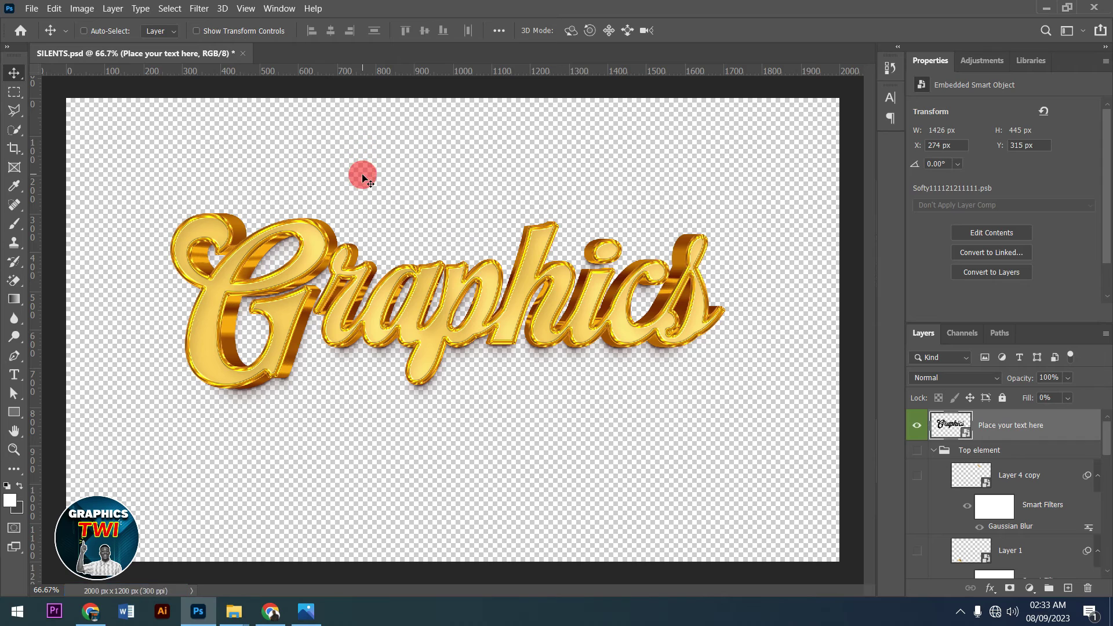
pyautogui.click(243, 54)
# - Discard the PSD changes and open the marble hall photo from the Home screen
pyautogui.click(584, 244)
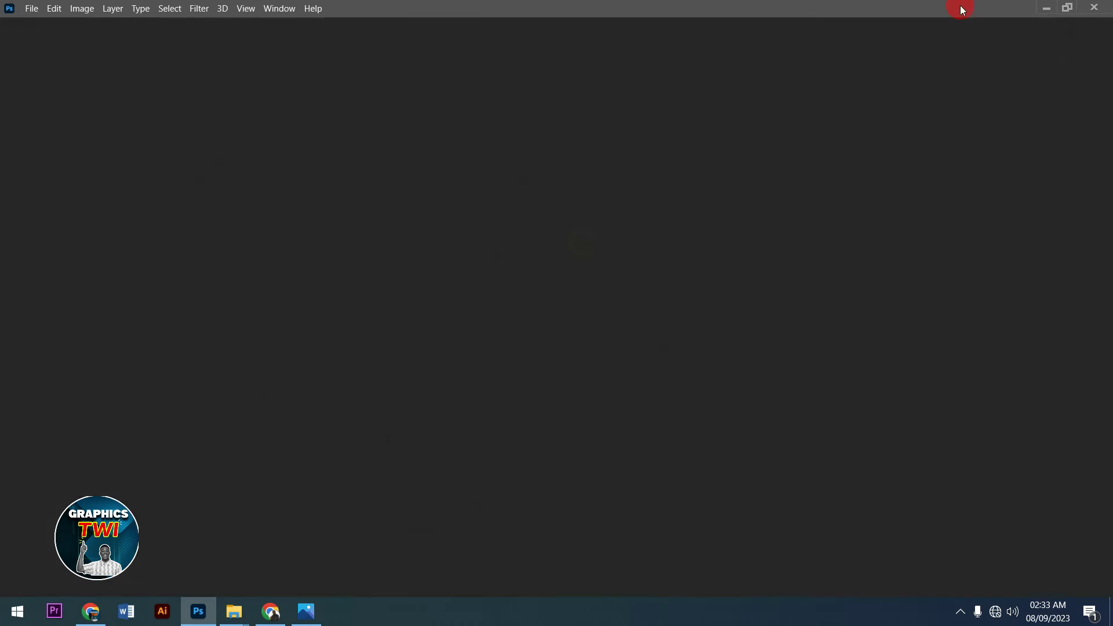
pyautogui.click(1049, 9)
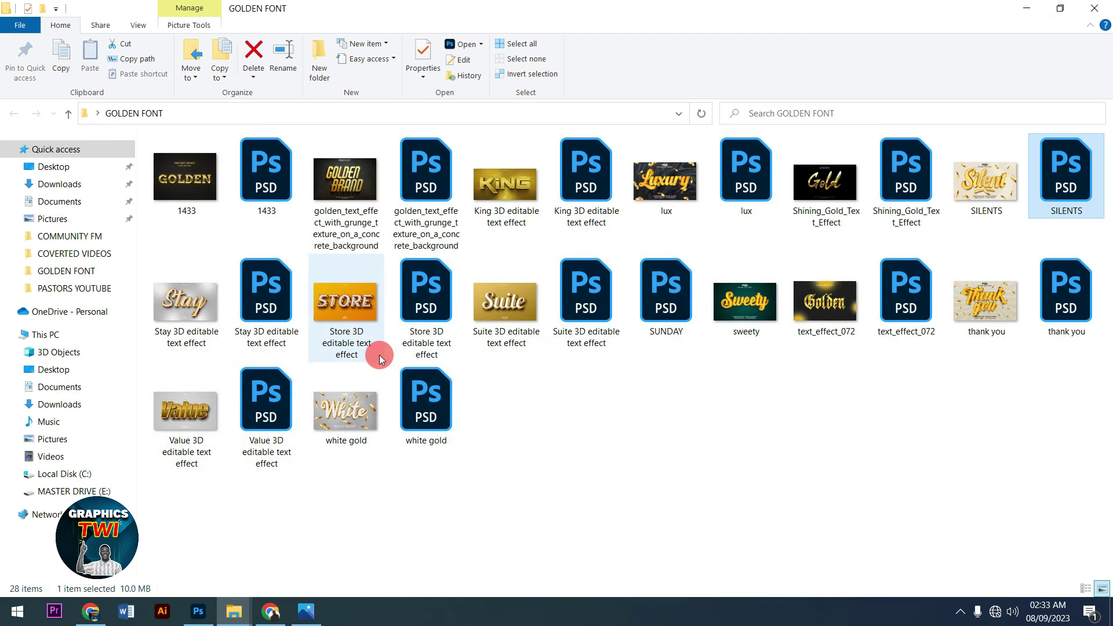
pyautogui.click(197, 612)
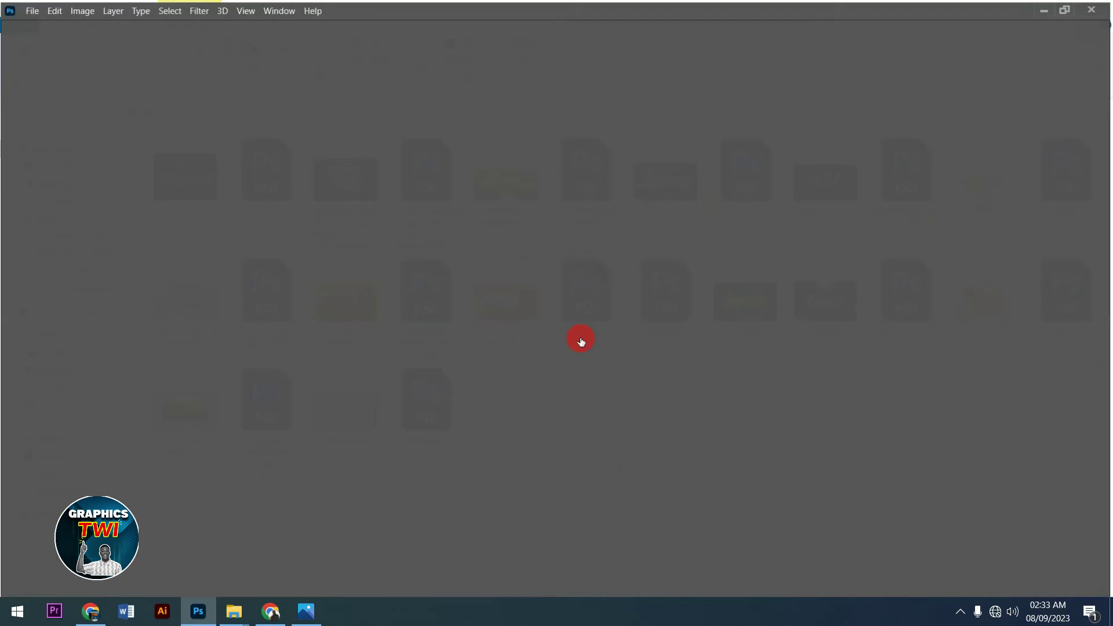
pyautogui.click(277, 475)
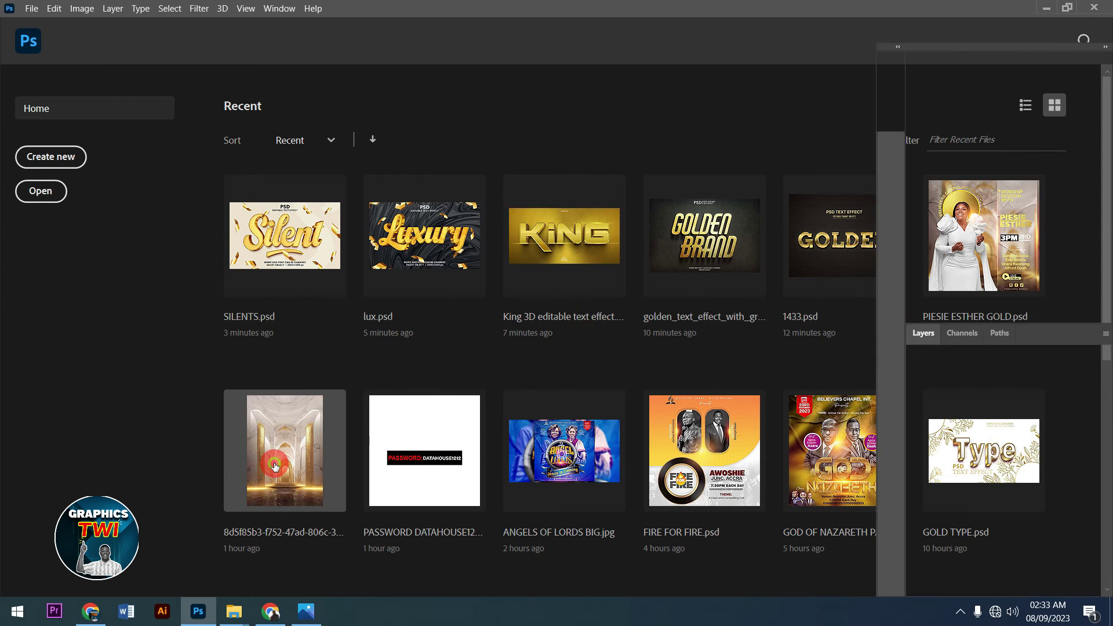
# - Place SILENTS.png on the marble hall photo, enlarge it to about 184%, and move it lower
pyautogui.click(1048, 10)
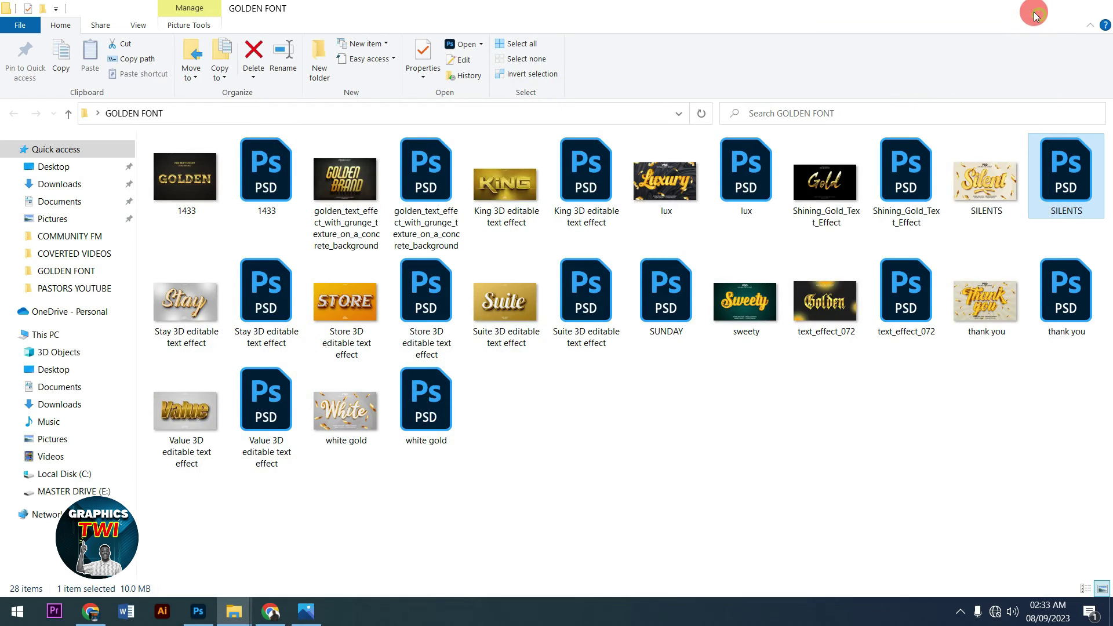
pyautogui.click(1035, 14)
pyautogui.moveTo(274, 364)
pyautogui.mouseDown()
pyautogui.moveTo(250, 568)
pyautogui.moveTo(200, 620)
pyautogui.moveTo(401, 399)
pyautogui.moveTo(433, 379)
pyautogui.mouseUp()
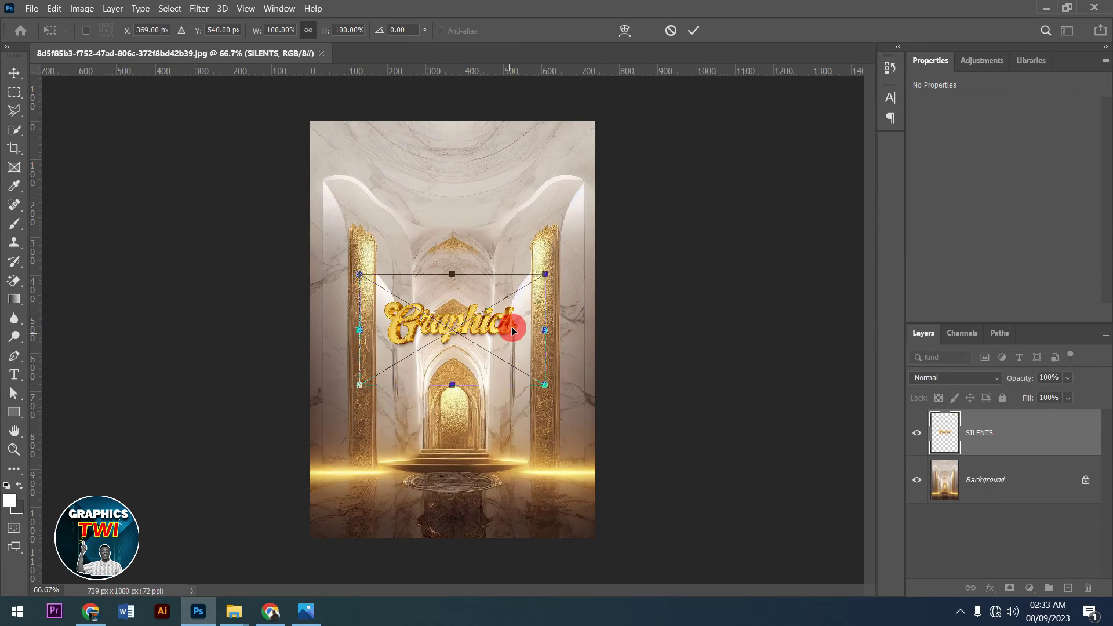
pyautogui.moveTo(550, 273); pyautogui.dragTo(640, 249)
pyautogui.click(695, 34)
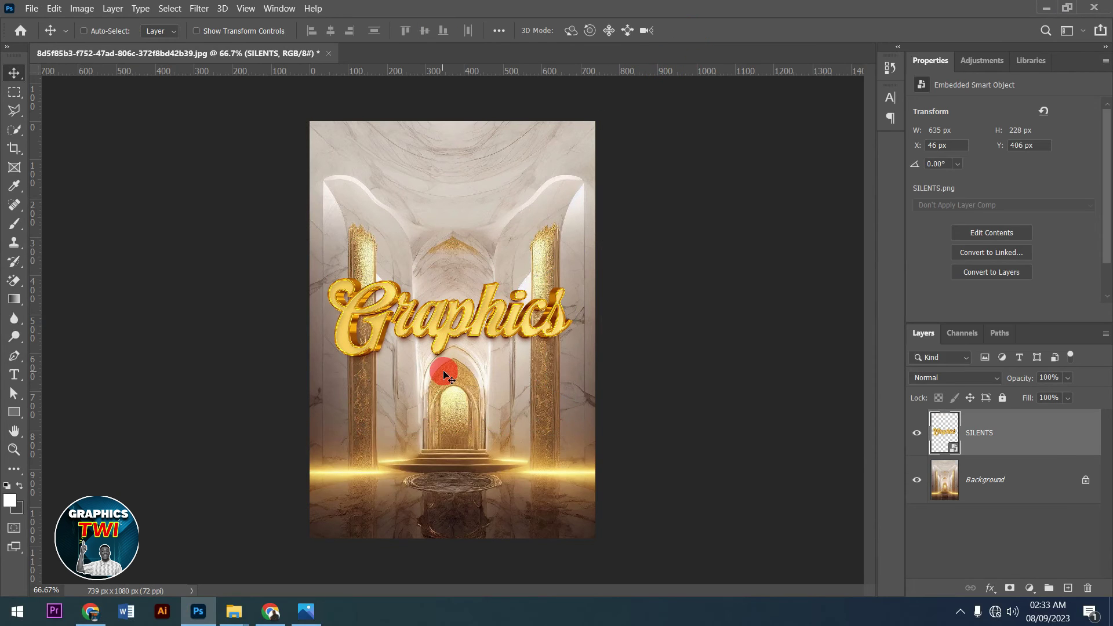
pyautogui.moveTo(442, 369); pyautogui.dragTo(471, 377)
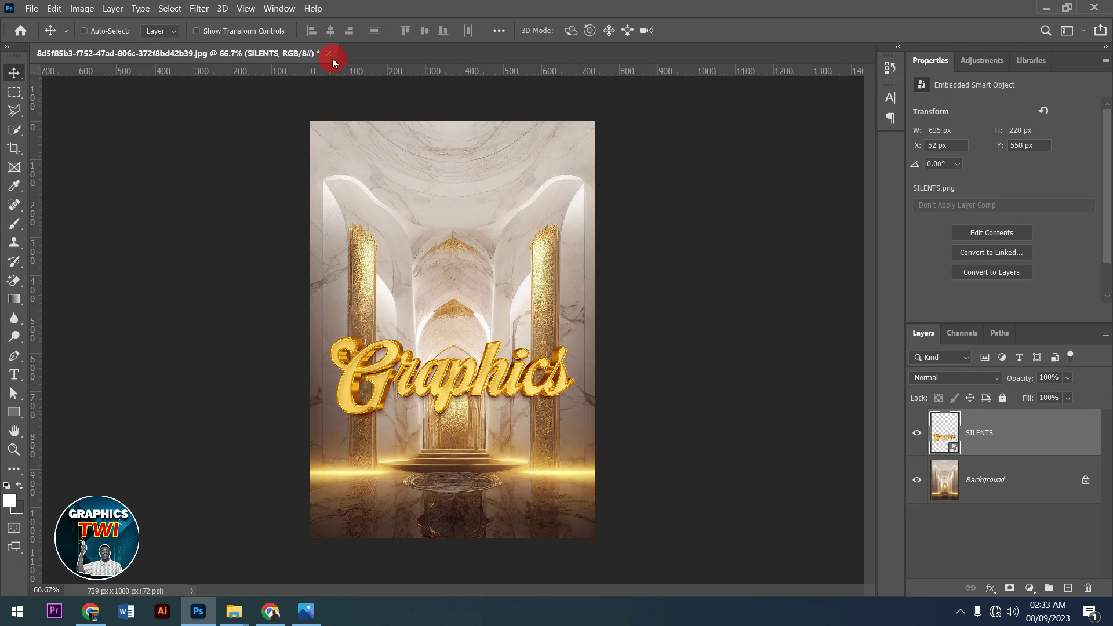
# - Switch past the browser to view the GOLDEN FONT folder window
pyautogui.click(270, 616)
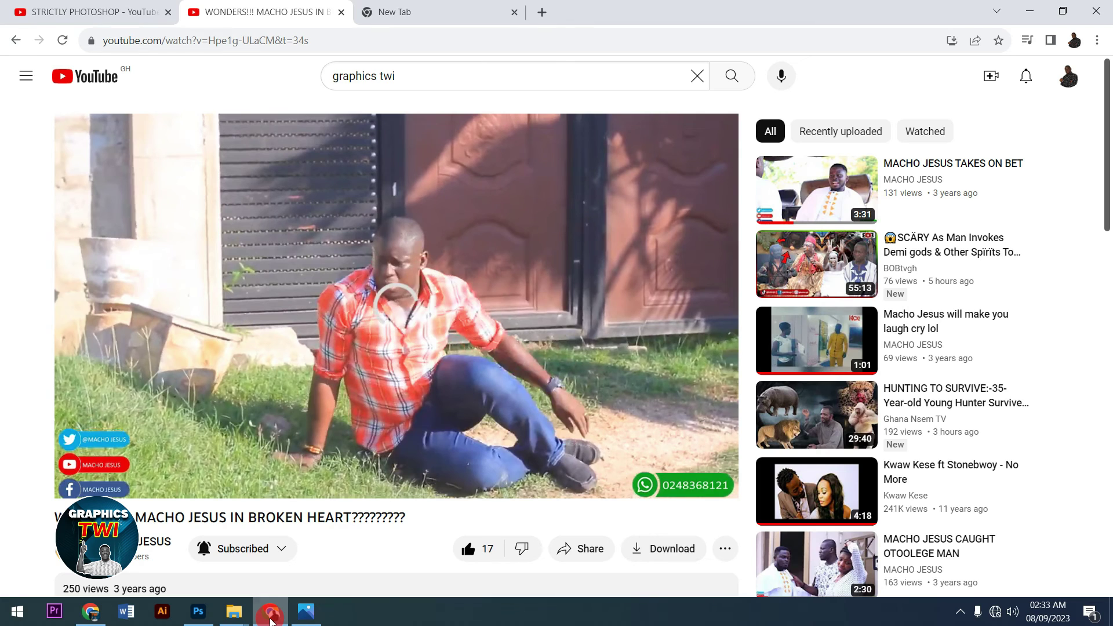
pyautogui.click(271, 618)
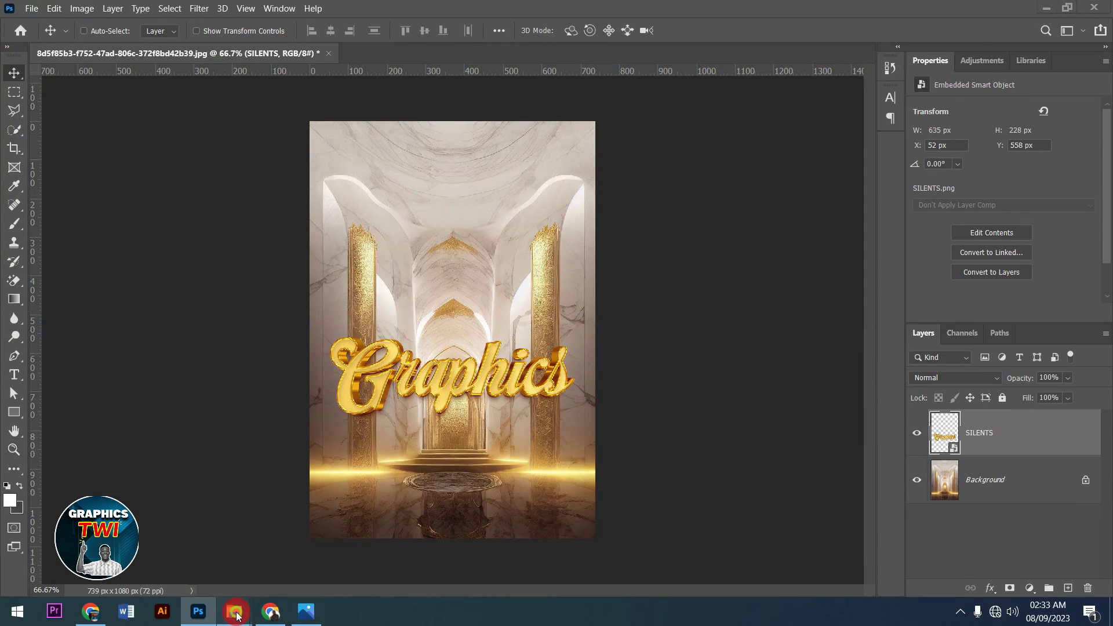
pyautogui.click(237, 616)
pyautogui.click(296, 568)
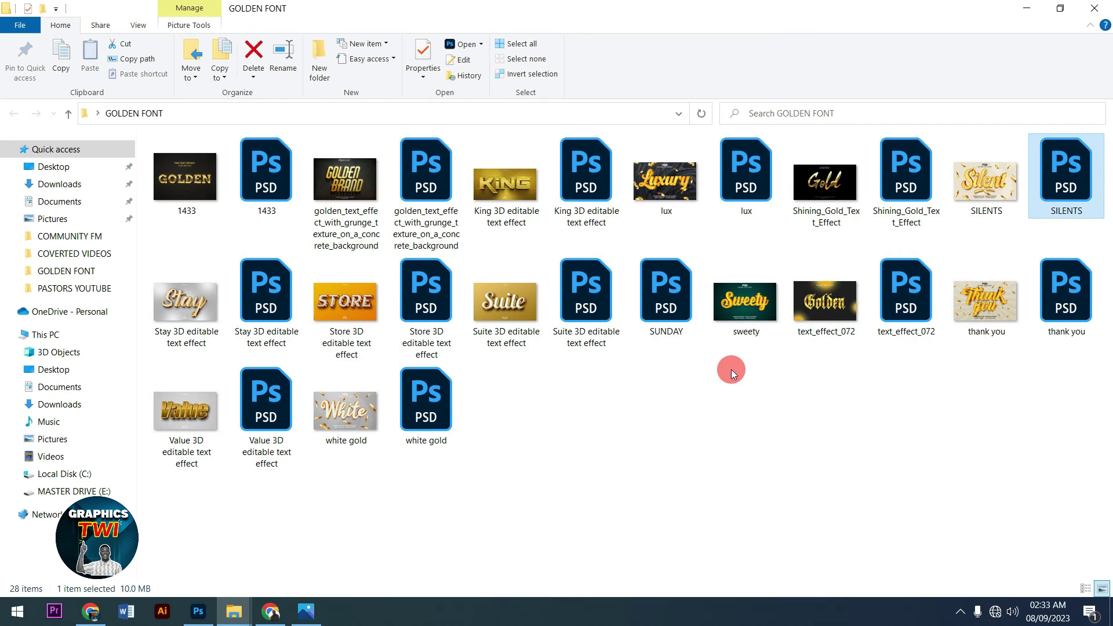
pyautogui.moveTo(511, 354)
# - Close the marble hall document without saving and bring the GOLDEN FONT folder back
pyautogui.click(203, 608)
pyautogui.click(330, 54)
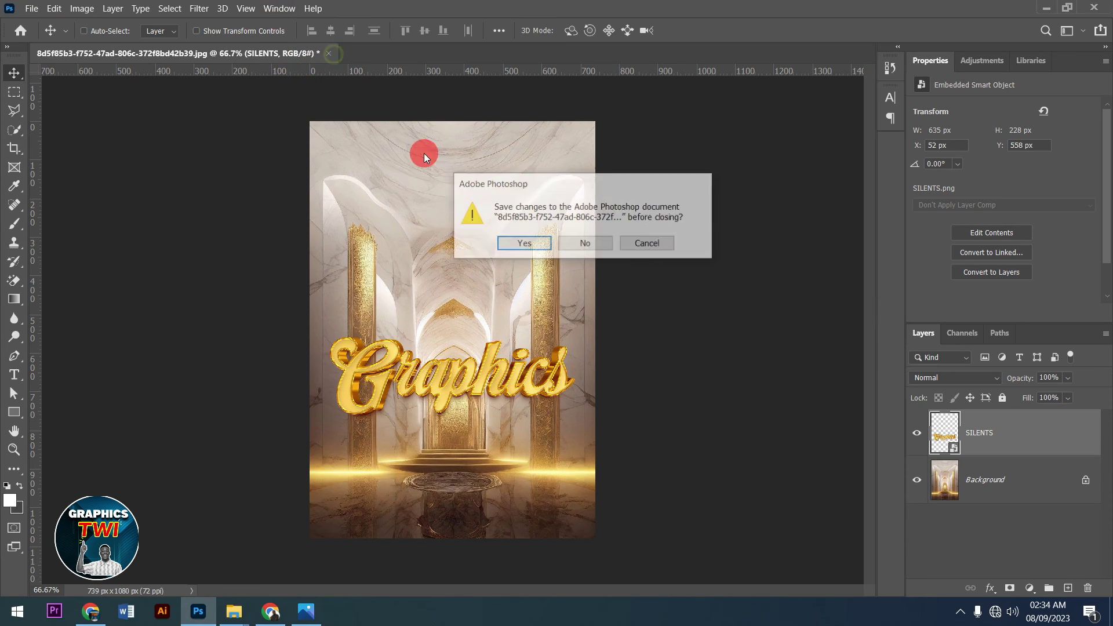
pyautogui.click(568, 243)
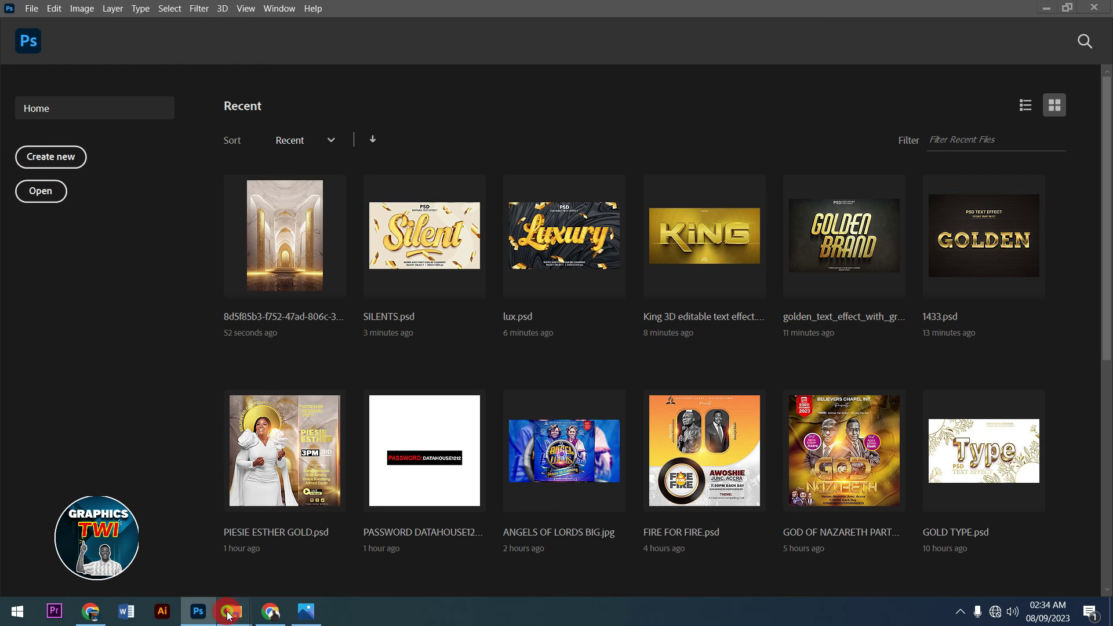
pyautogui.moveTo(234, 612)
pyautogui.click(253, 554)
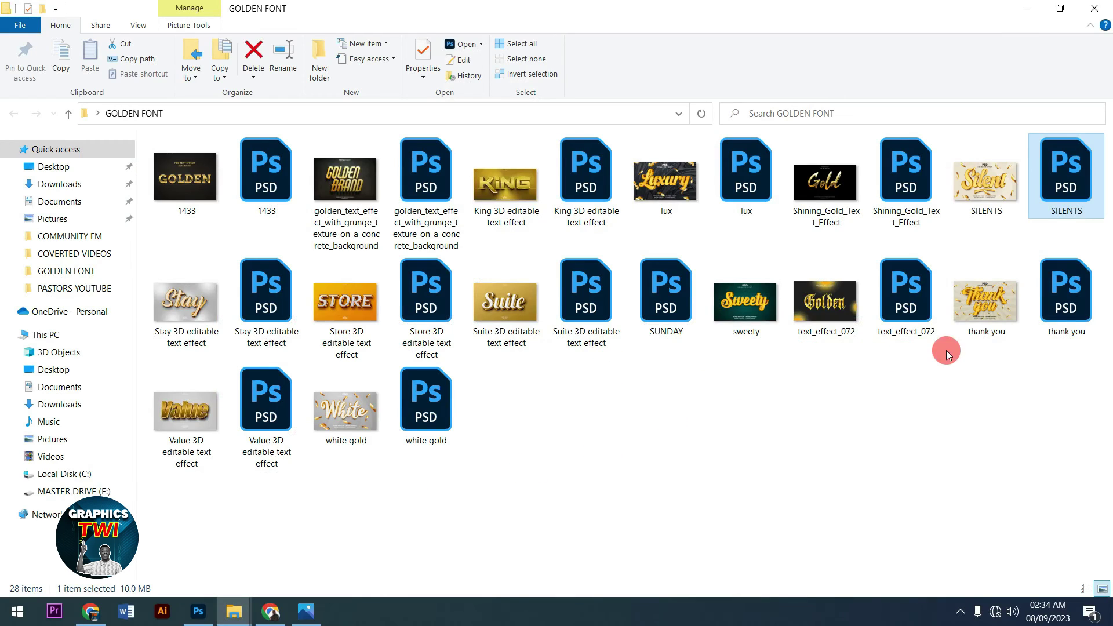
# - Open thank you.psd and its 'Place your text here' smart object contents (Softy11111112.psb)
pyautogui.moveTo(1073, 305); pyautogui.dragTo(445, 395)
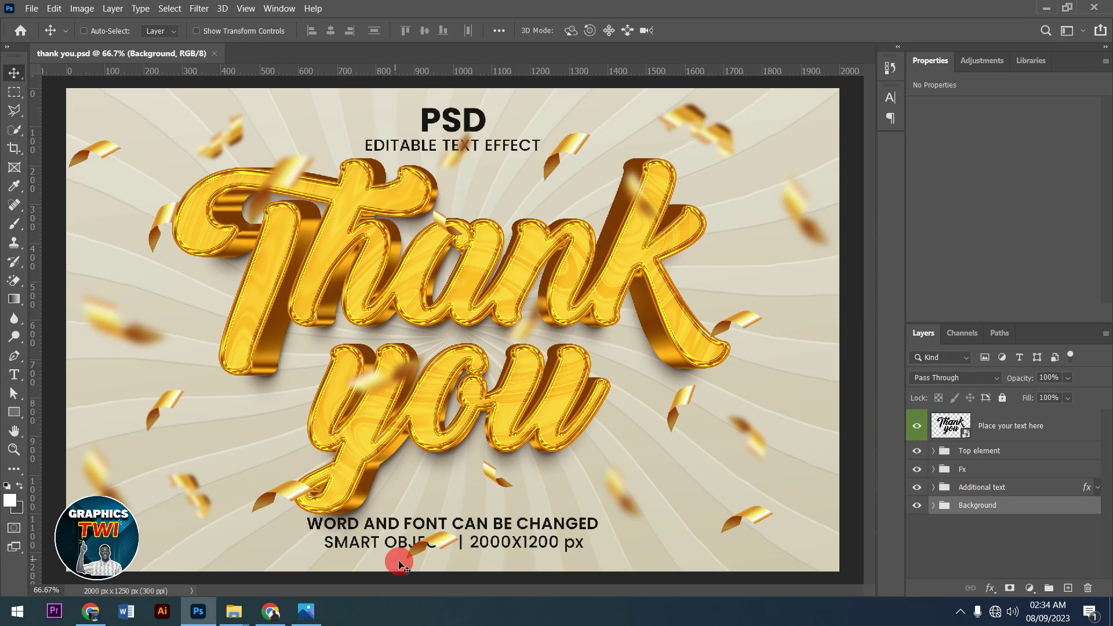
pyautogui.doubleClick(951, 426)
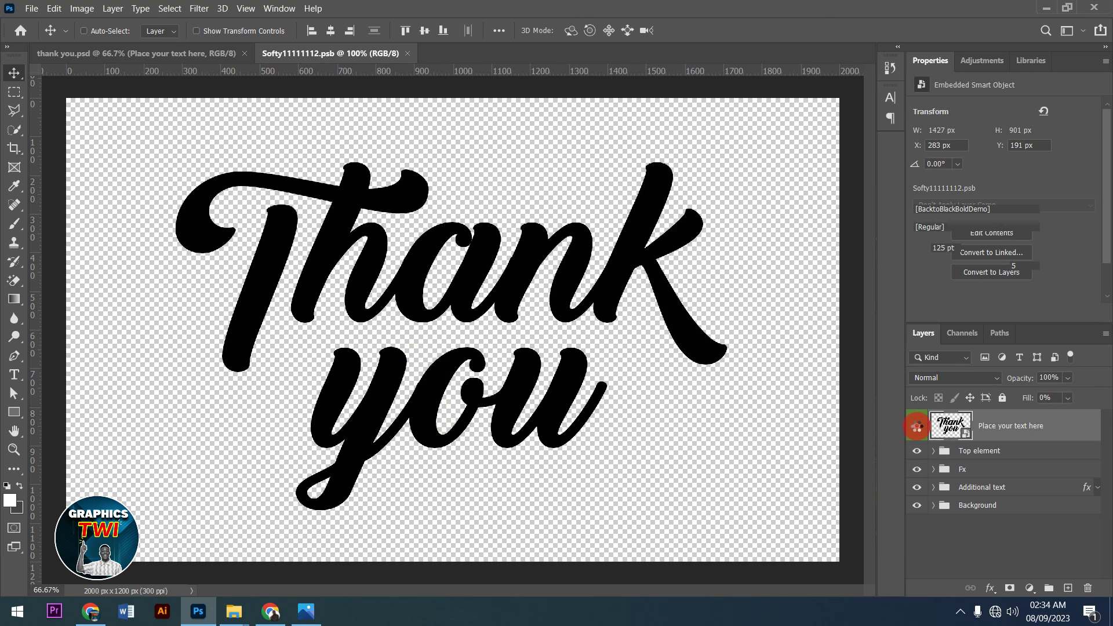
# - Hide the 'you' text layer and add new 'Baby' text, accepting the missing-font substitution
pyautogui.click(915, 458)
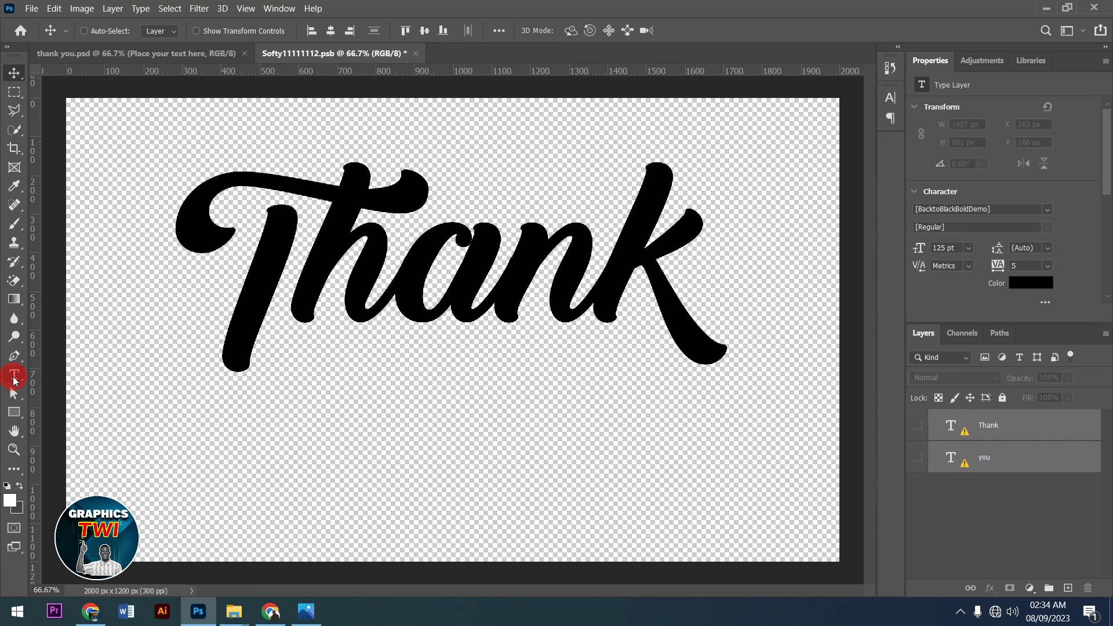
pyautogui.click(15, 376)
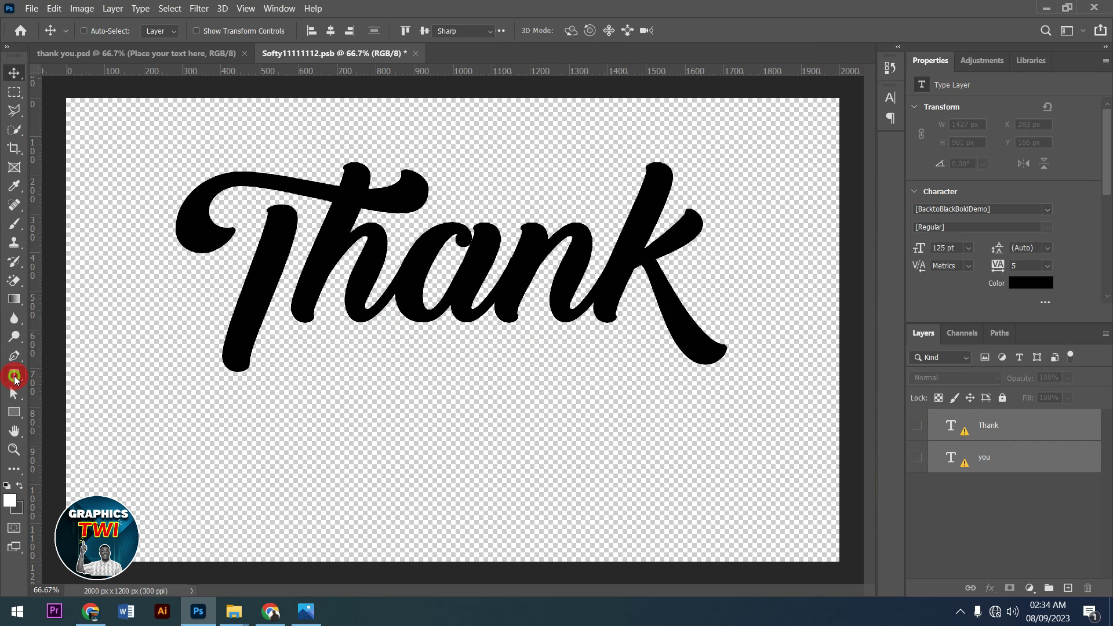
pyautogui.click(235, 305)
pyautogui.write('Baby')
pyautogui.click(691, 30)
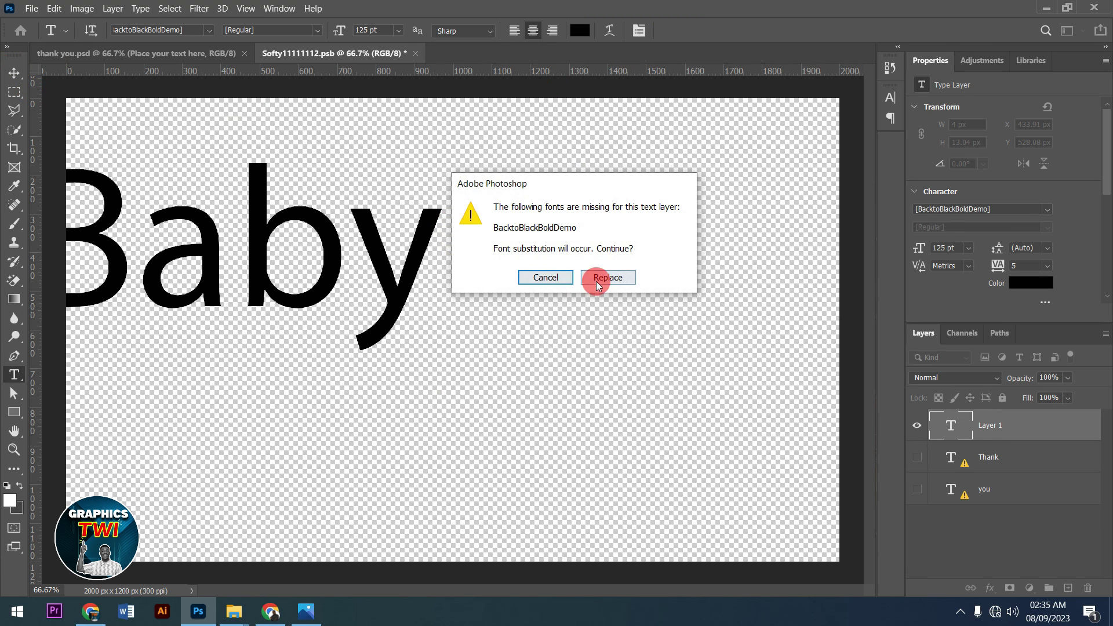
pyautogui.click(599, 278)
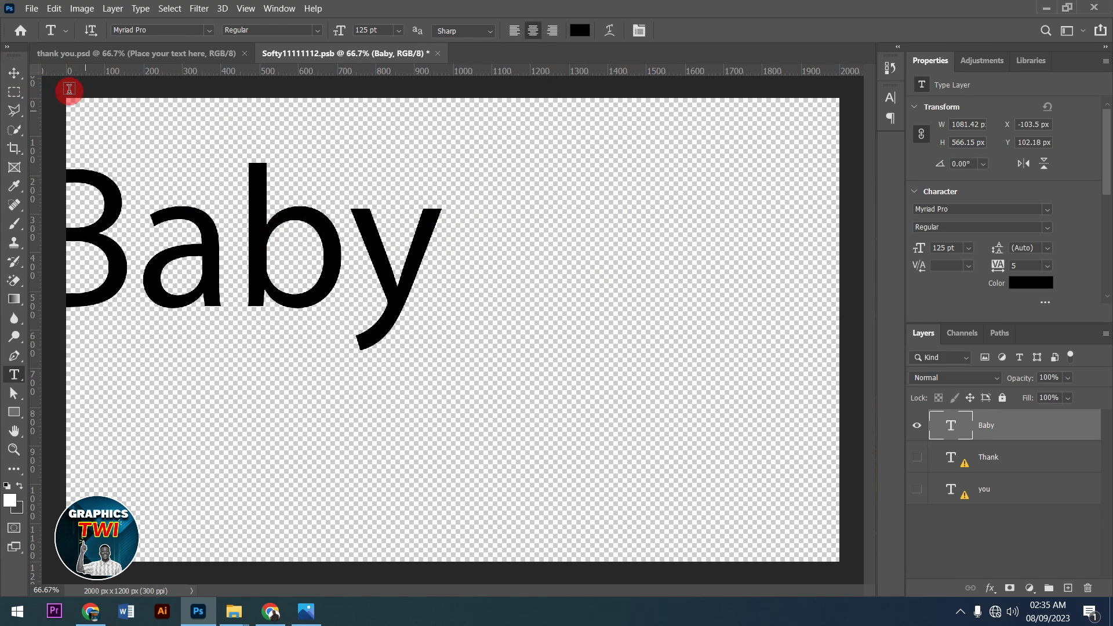
# - Centre Baby on the canvas, then close and save the .psb back into thank you.psd
pyautogui.click(14, 72)
pyautogui.moveTo(311, 256); pyautogui.dragTo(571, 320)
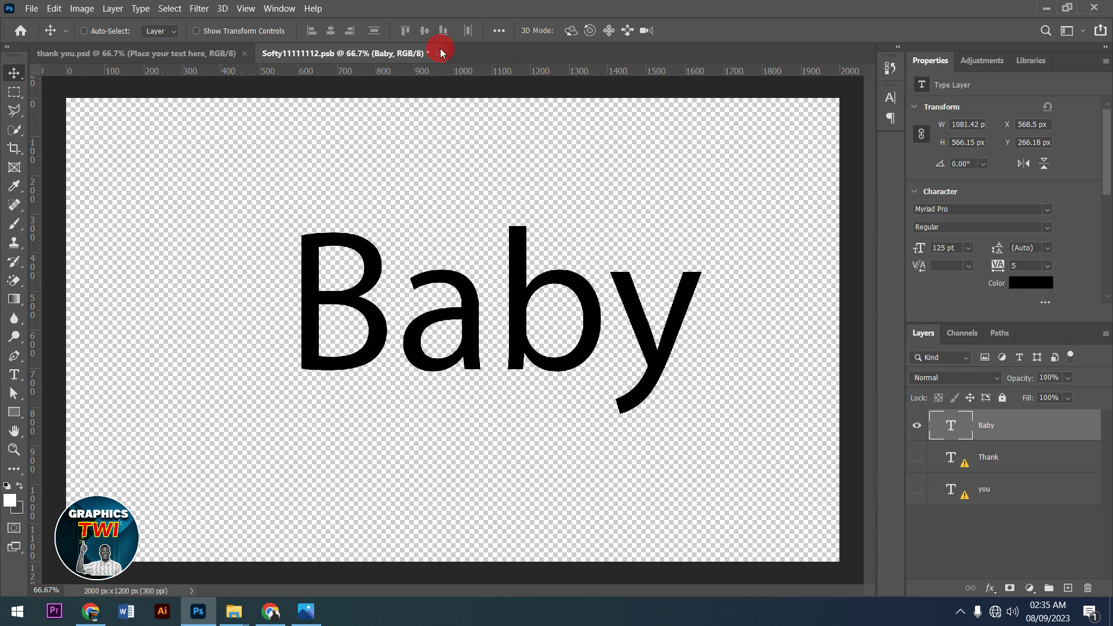
pyautogui.click(439, 54)
pyautogui.click(525, 246)
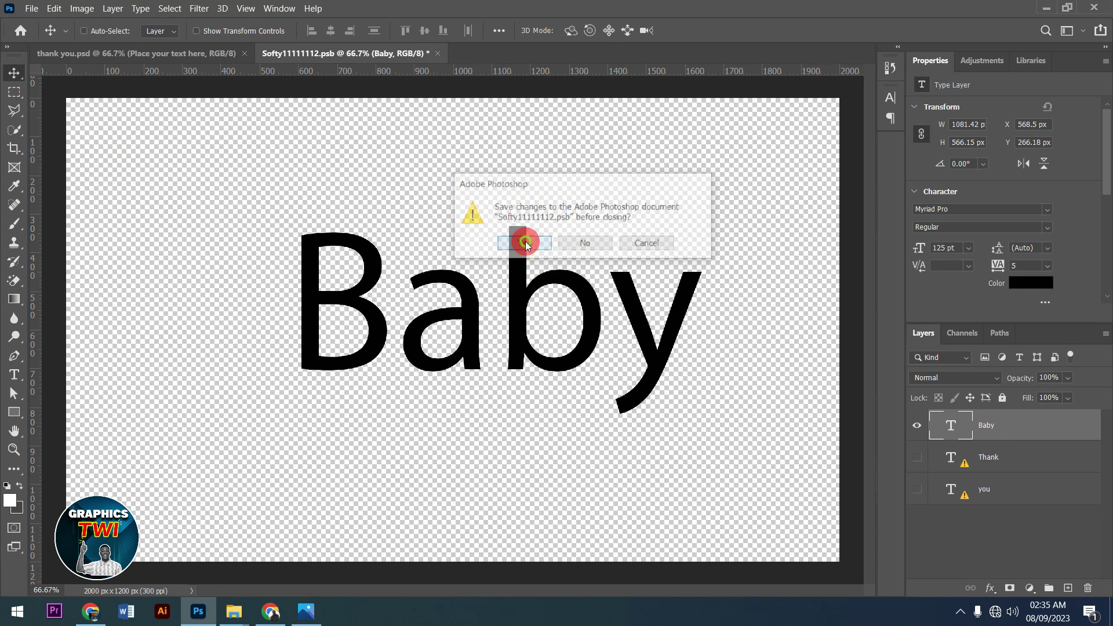
pyautogui.click(165, 54)
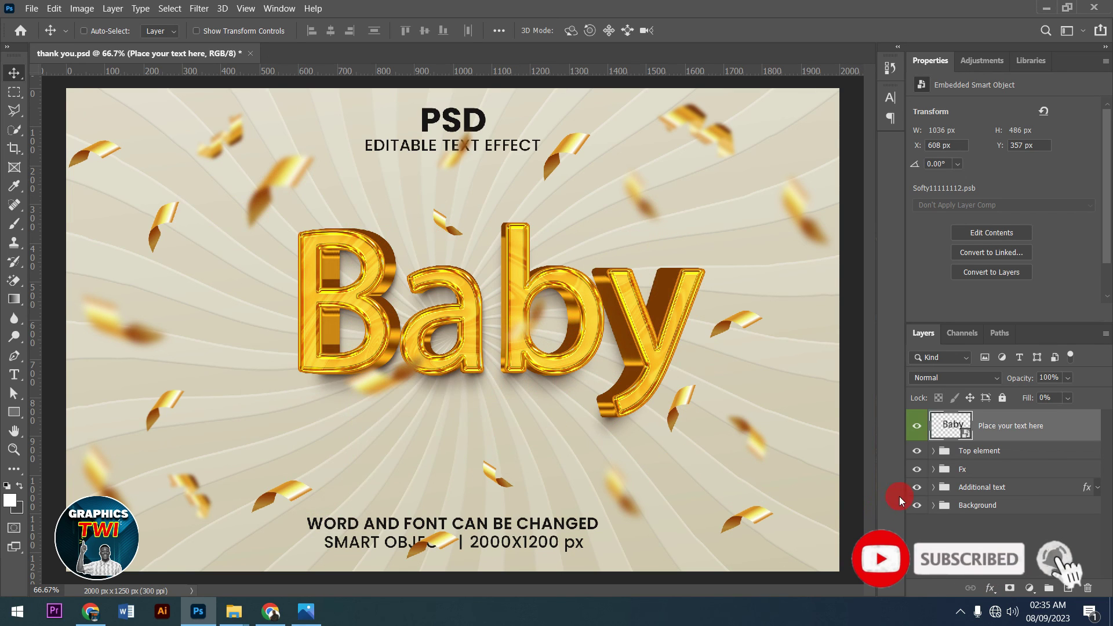
# - Hide the Background layer and the Additional text and Top element groups
pyautogui.click(918, 506)
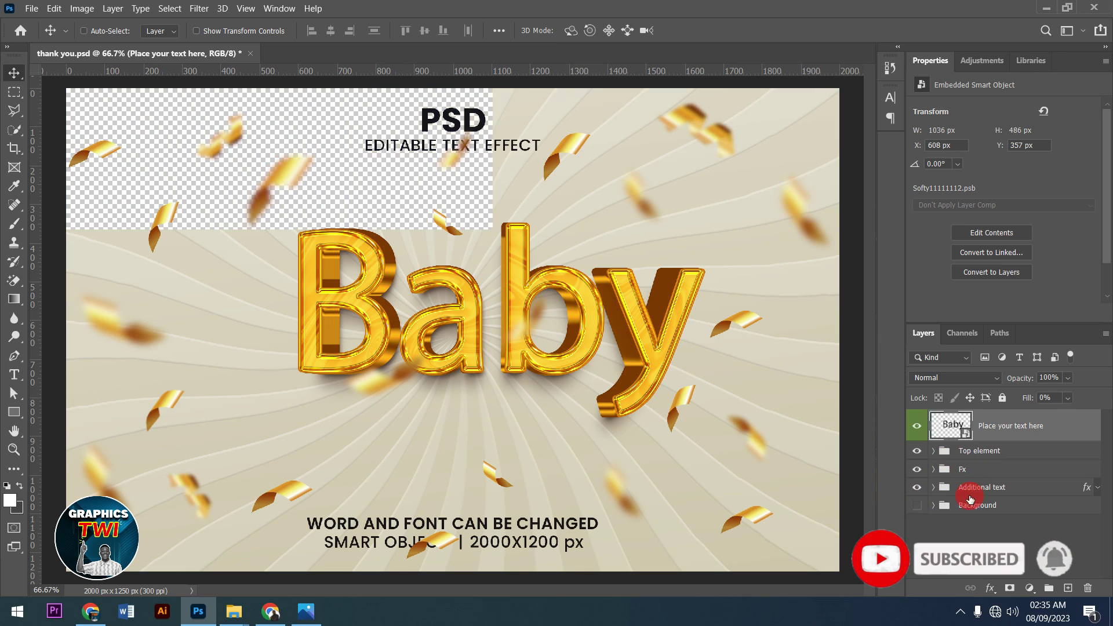
pyautogui.click(921, 488)
pyautogui.click(921, 453)
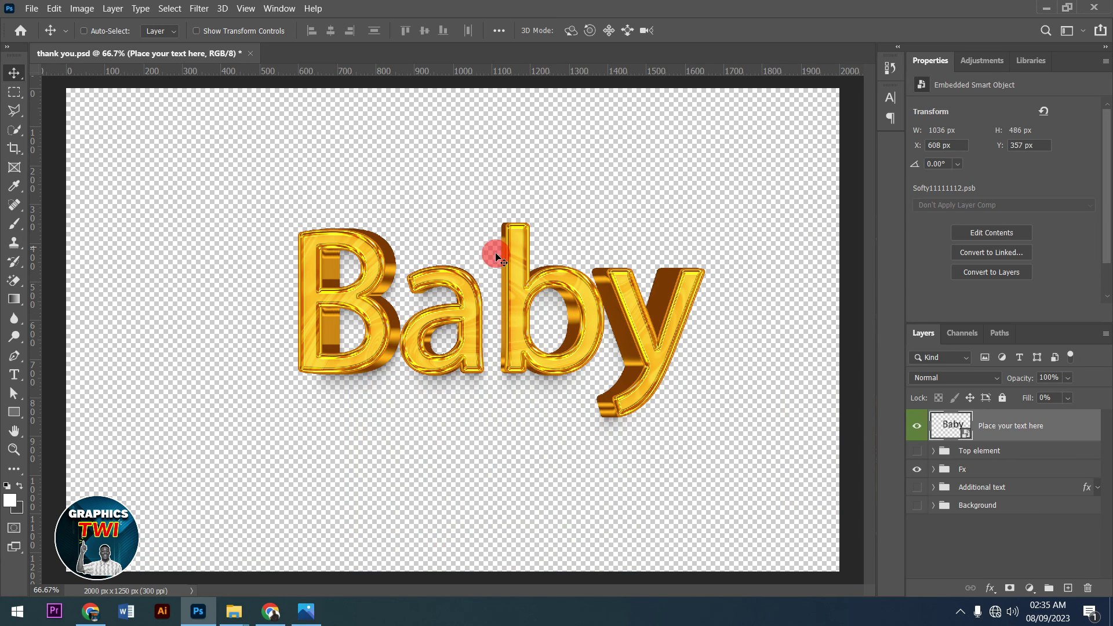
# - Show the hidden system tray icons and select an item from the tray
pyautogui.click(961, 613)
pyautogui.click(371, 374)
pyautogui.click(961, 612)
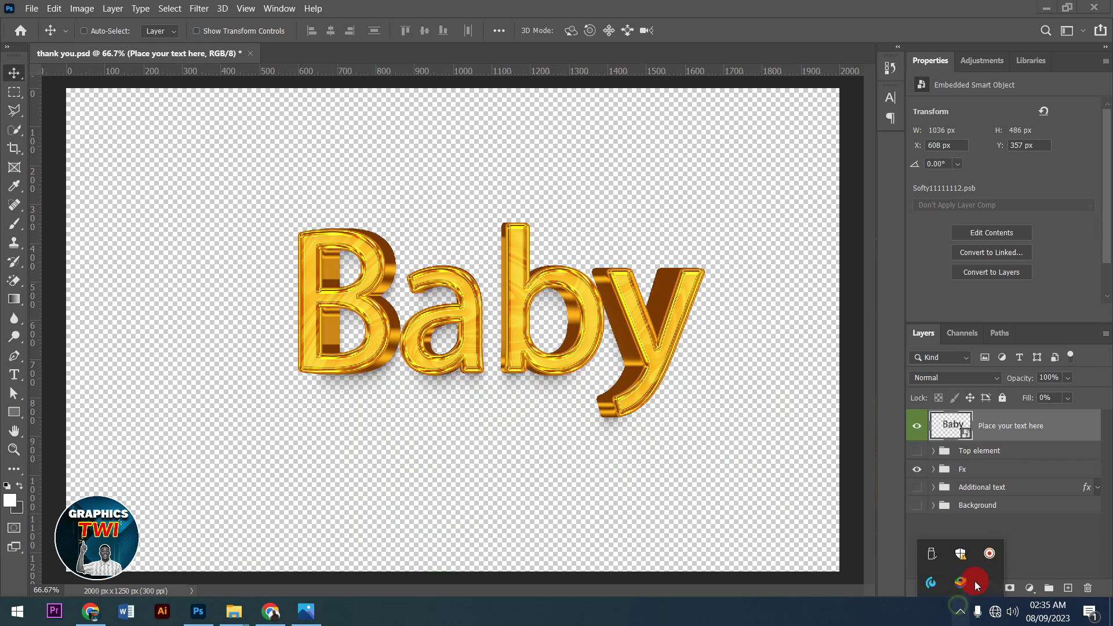
pyautogui.click(989, 555)
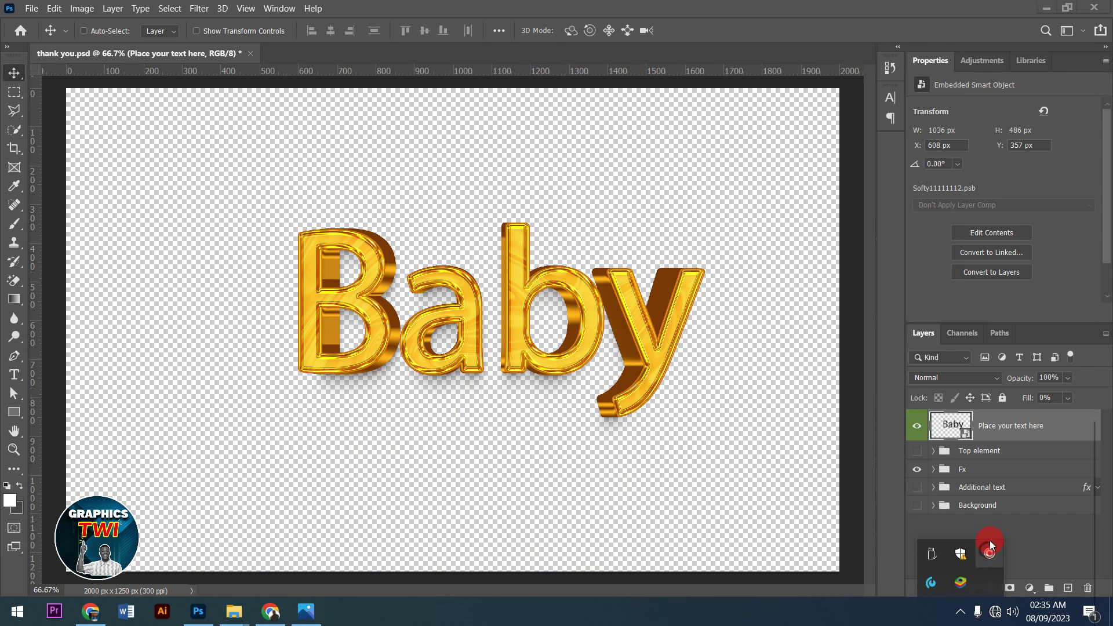